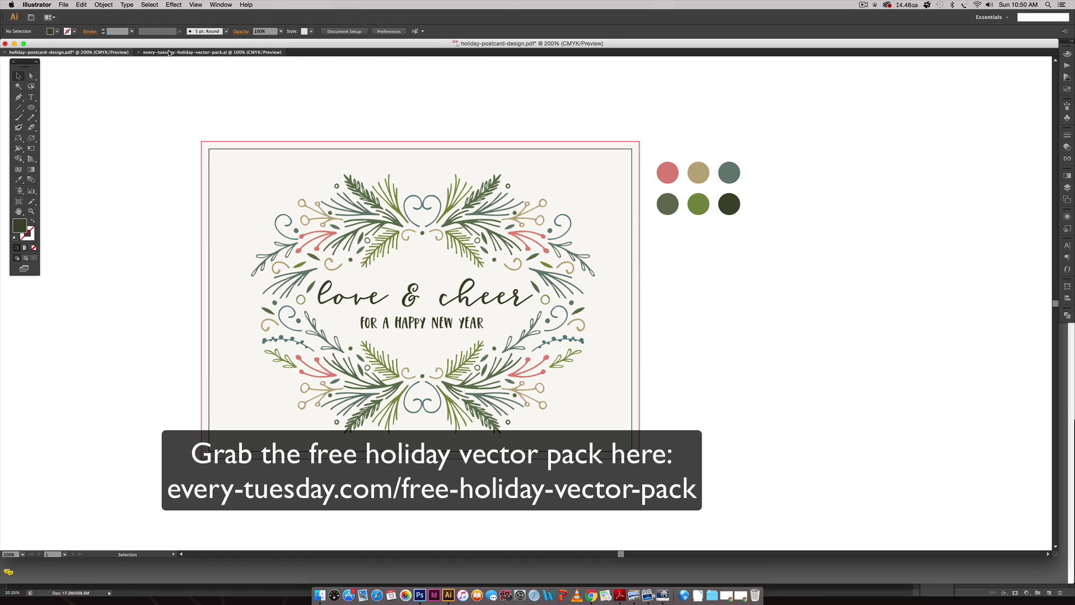
- Review the exported postcard PDF in Adobe Reader
left_click(196, 52)
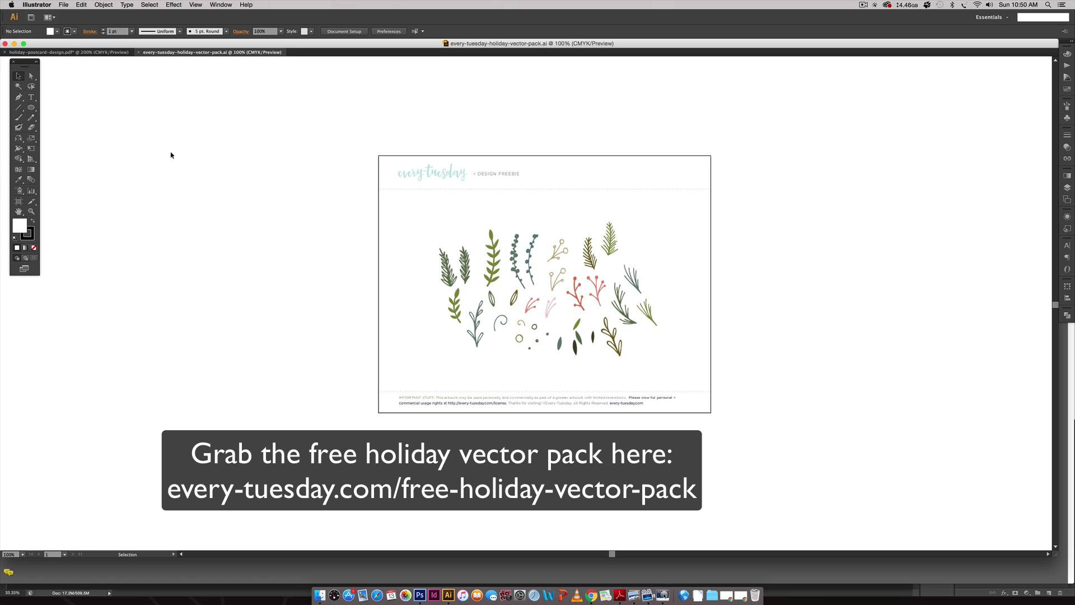
left_click(110, 52)
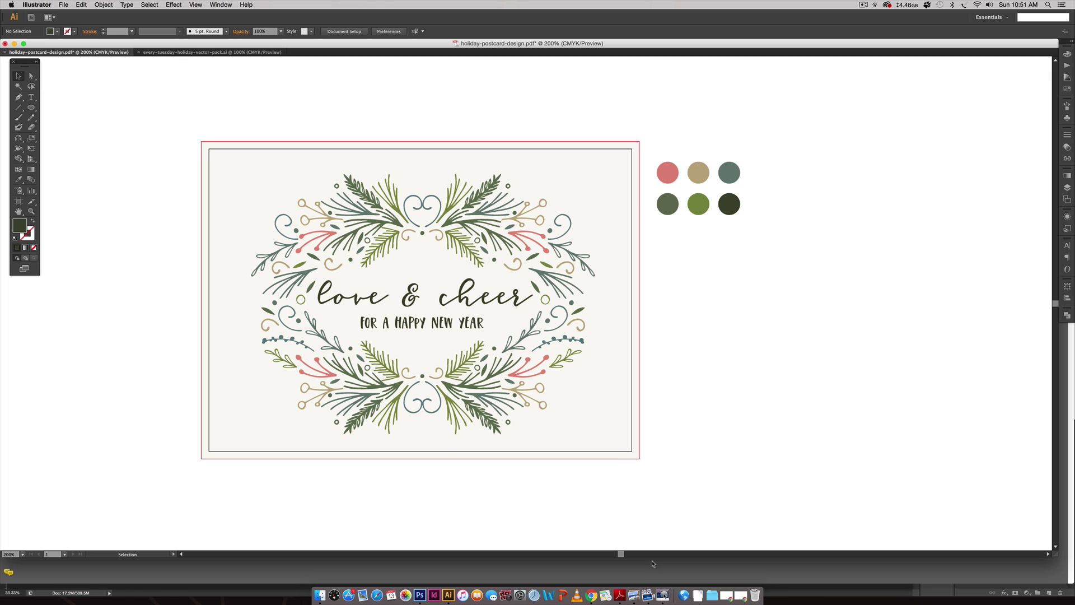
left_click(619, 595)
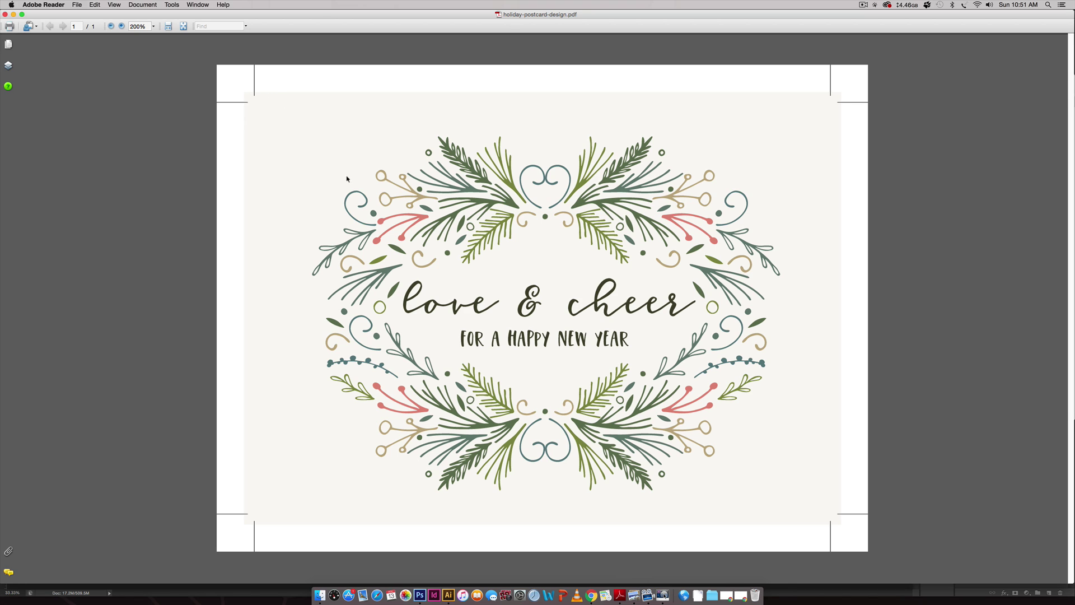
- Return to Illustrator and start a new document from the File menu
left_click(448, 595)
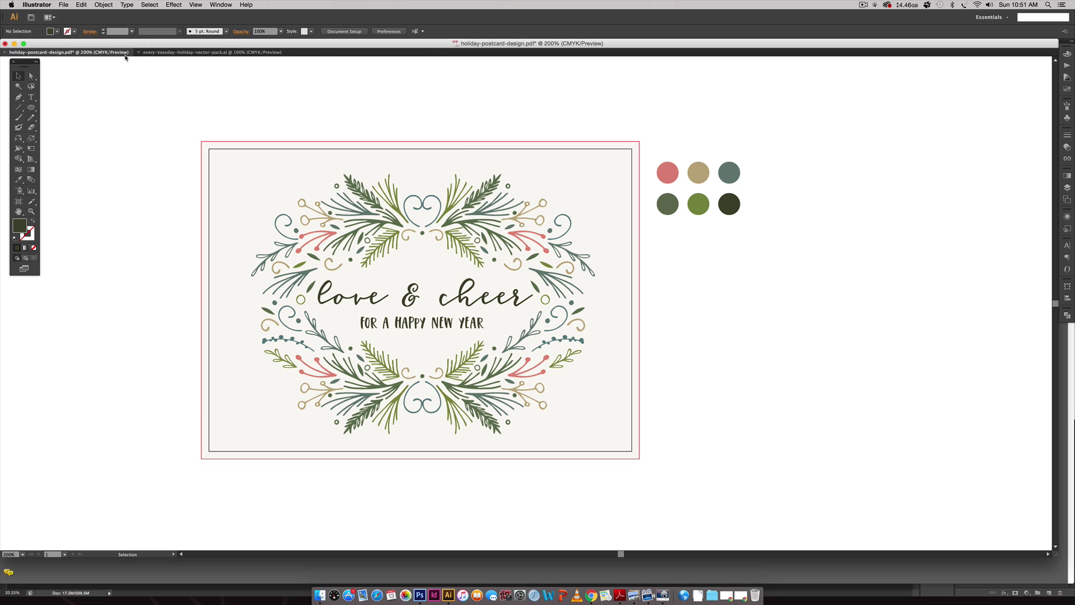
left_click(61, 5)
left_click(64, 13)
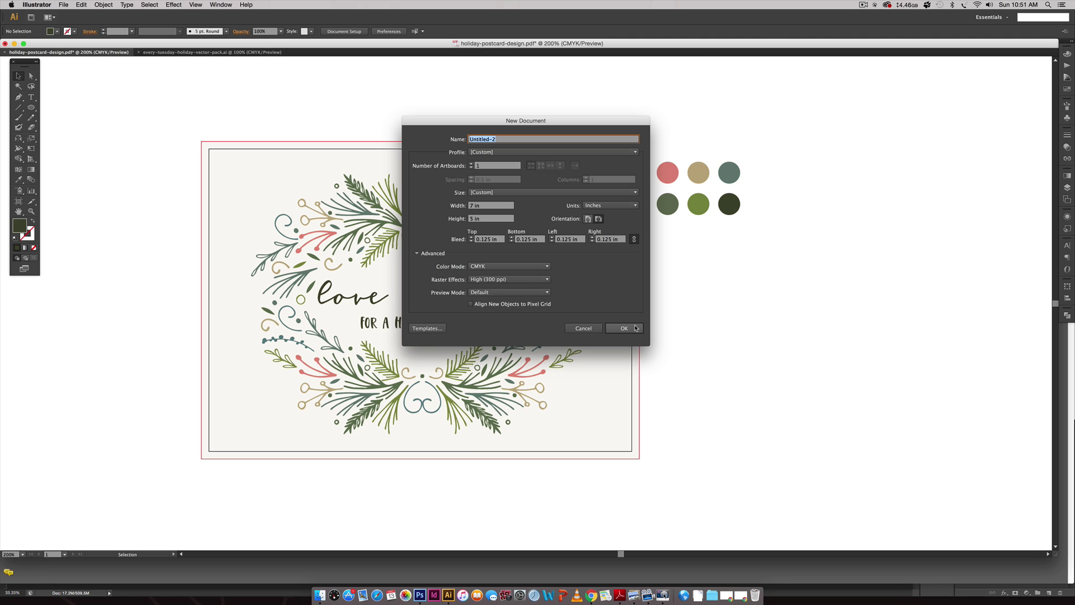
- Accept the 7 × 5 in, 0.125 in bleed, CMYK settings to create Untitled-2
left_click(632, 330)
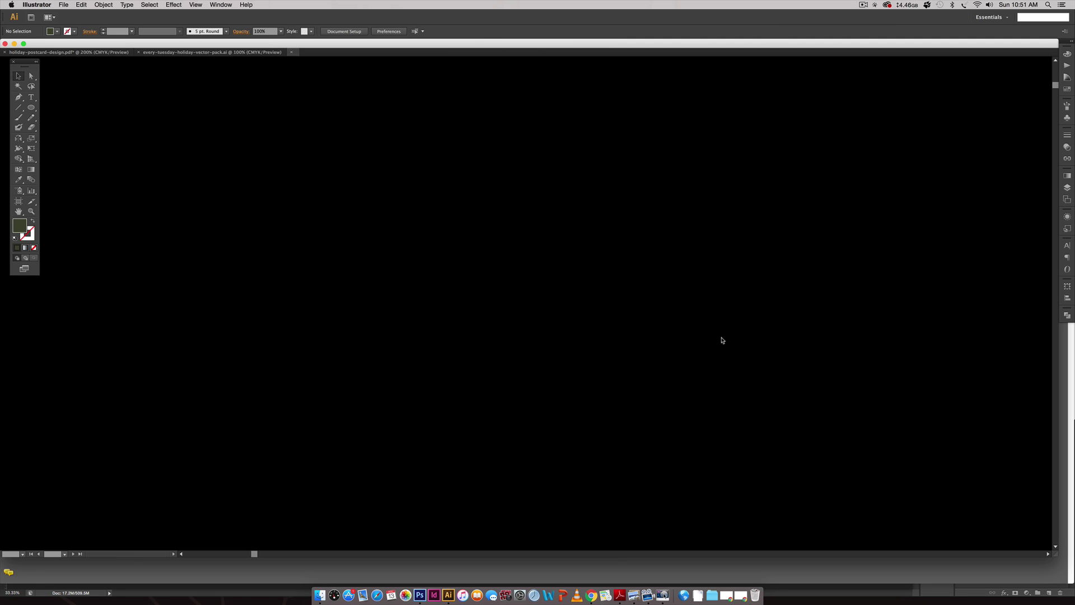
- Copy the six colour circles from the postcard into Untitled-2, placed beside the artboard
left_click(67, 52)
key("a")
left_click_drag(765, 124, 643, 255)
key("super+c")
left_click(352, 52)
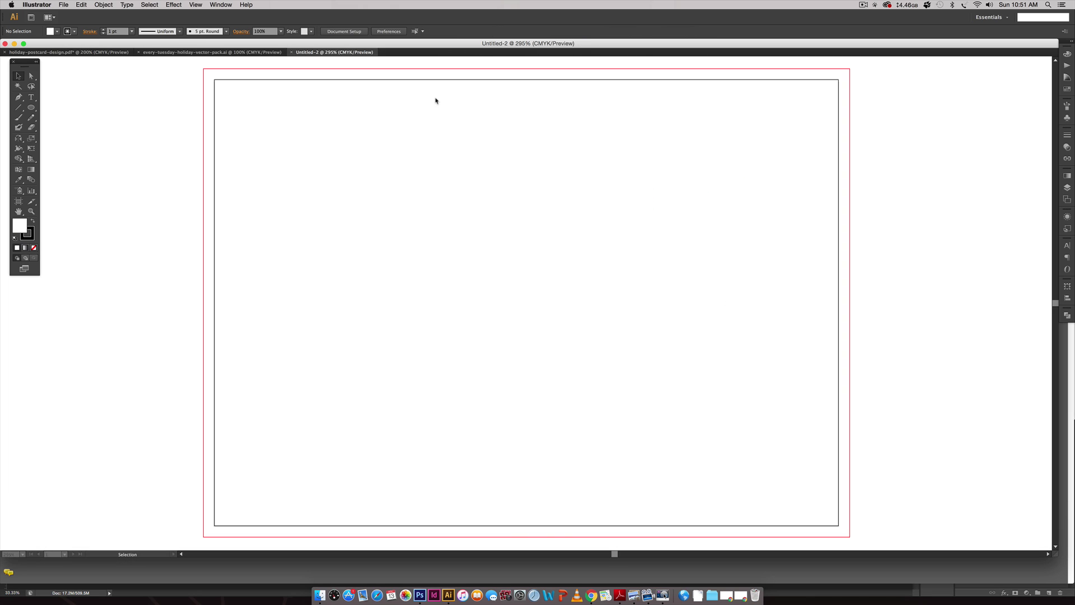
key("super+v")
key("space")
left_click_drag(816, 266, 622, 247)
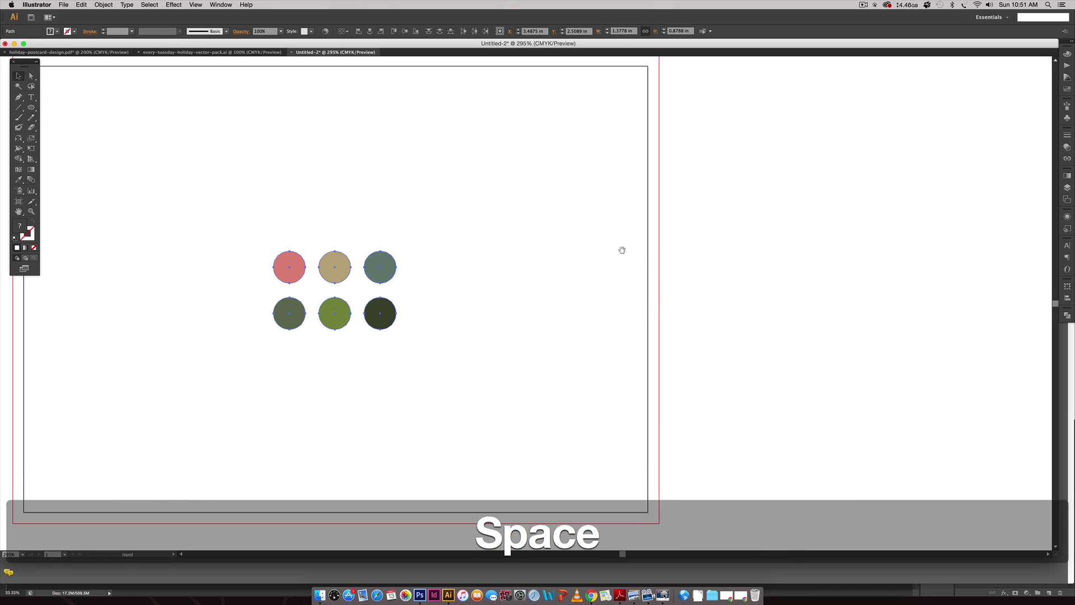
left_click_drag(385, 264, 818, 98)
key("space")
left_click_drag(384, 144, 542, 176)
- Paste the postcard's cream background rectangle into Untitled-2 and stretch it to the bleed
left_click(68, 52)
left_click(571, 161)
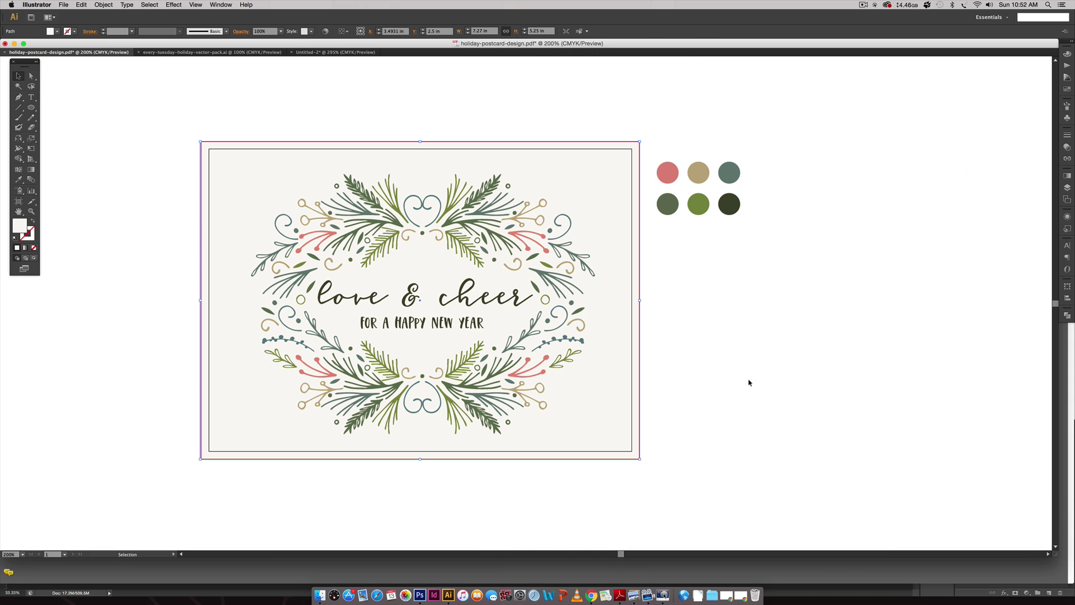
key("super+c")
left_click(314, 52)
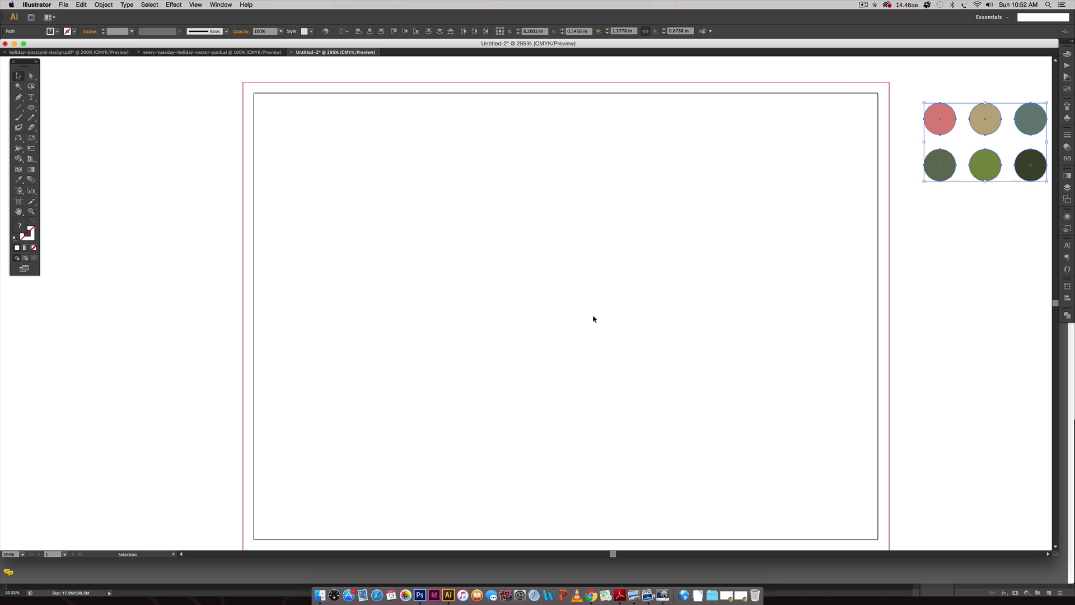
key("super+v")
key("space")
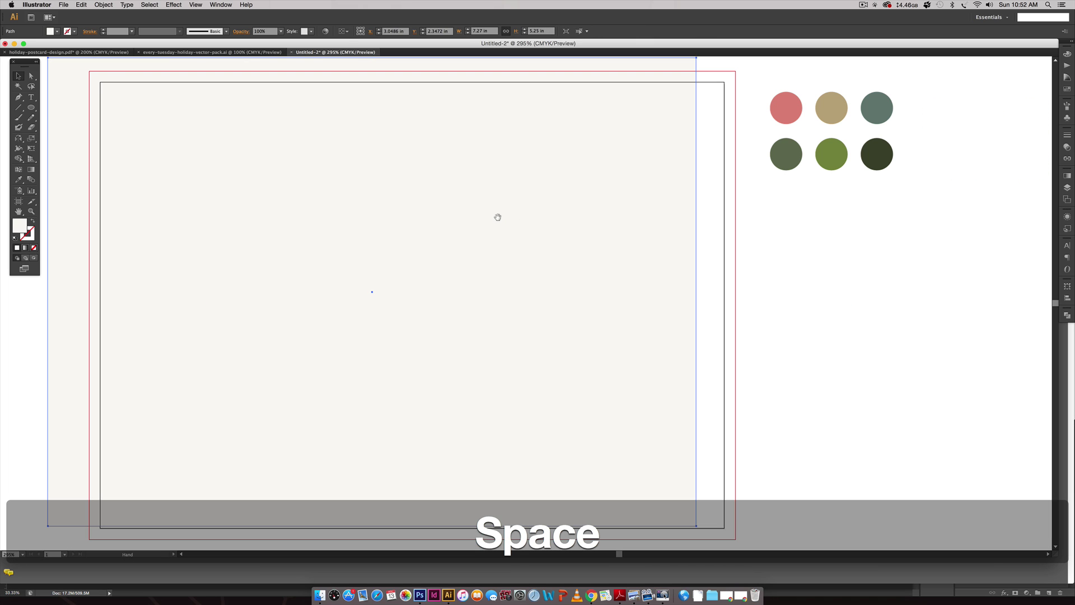
left_click_drag(418, 230, 458, 242)
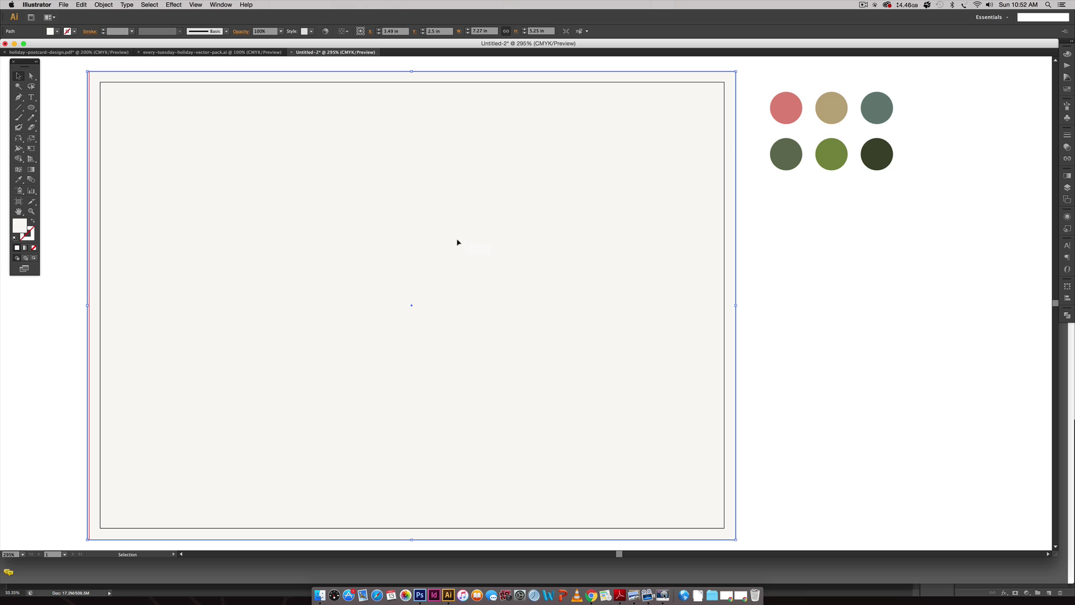
mouse_move(87, 305)
left_mouse_down()
mouse_move(101, 307)
mouse_move(89, 303)
left_mouse_up()
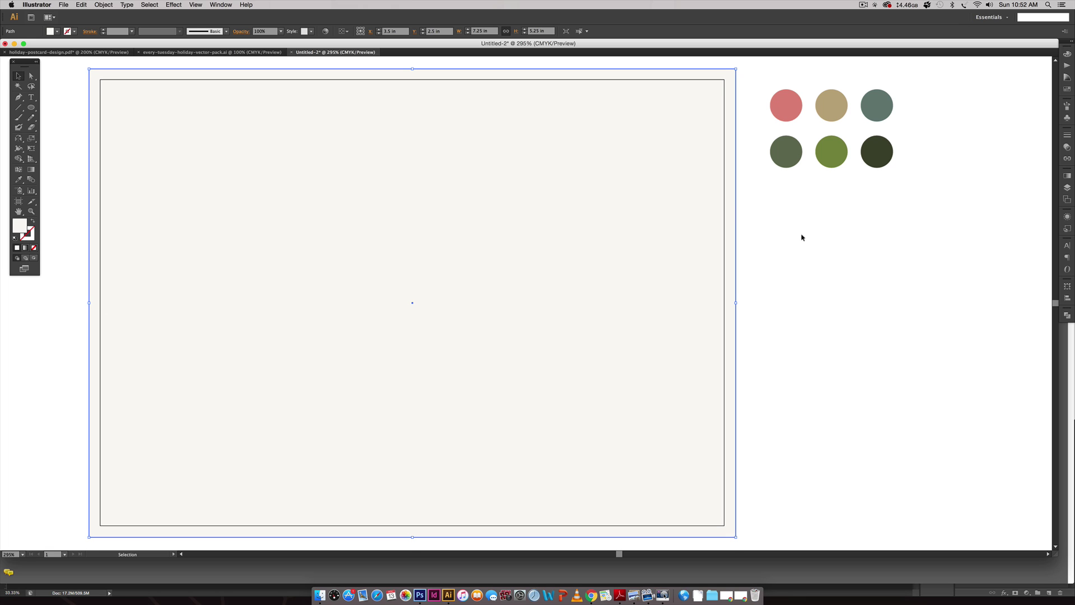
left_click(1067, 54)
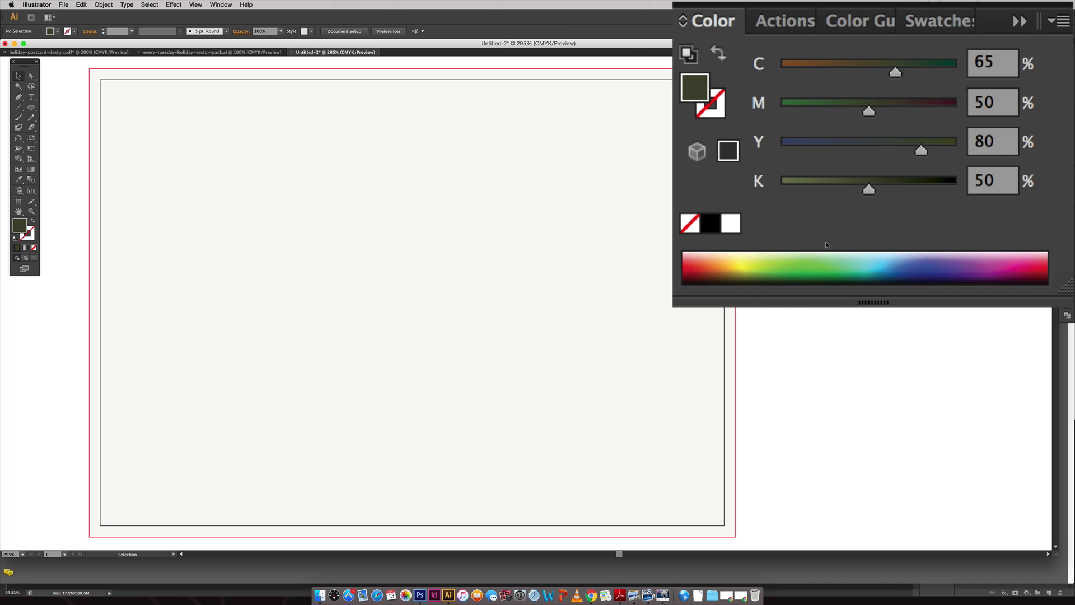
- Copy every leaf illustration from the holiday vector pack and go back to Untitled-2
left_click(220, 53)
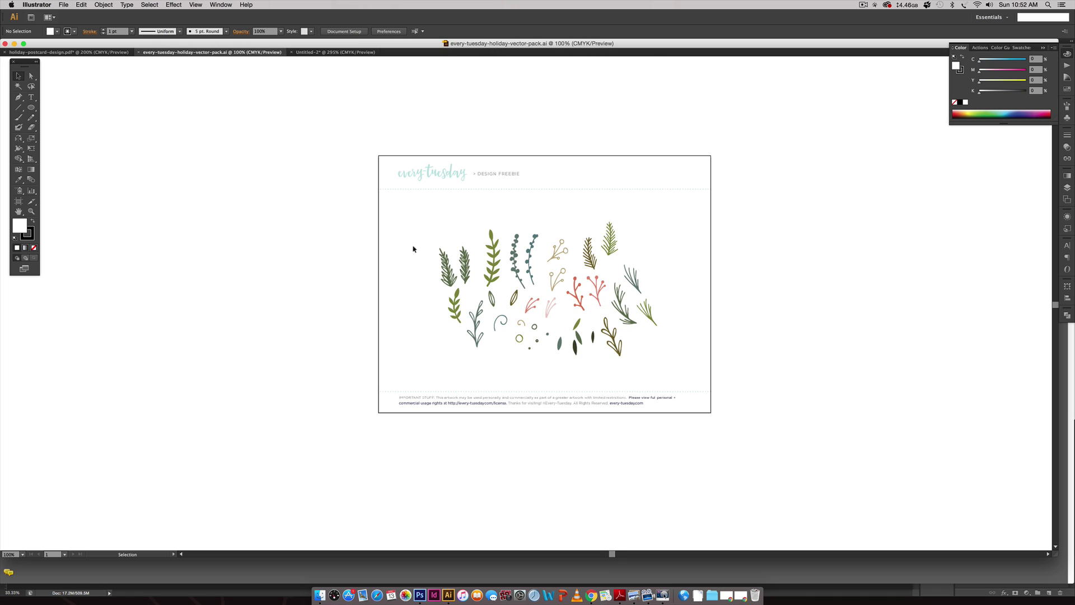
left_click_drag(406, 211, 703, 357)
key("super+c")
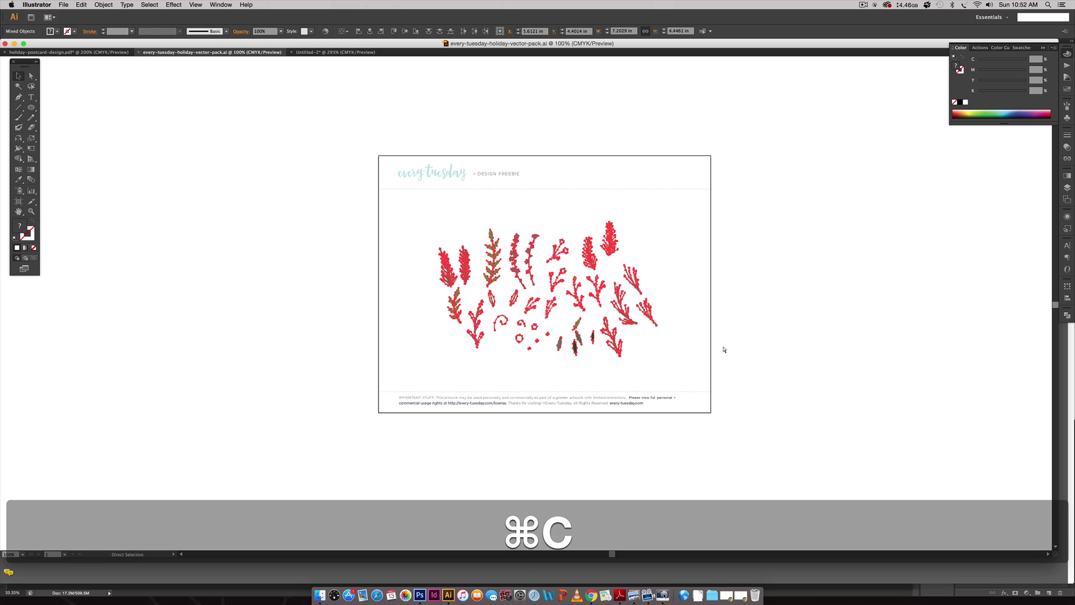
left_click(336, 52)
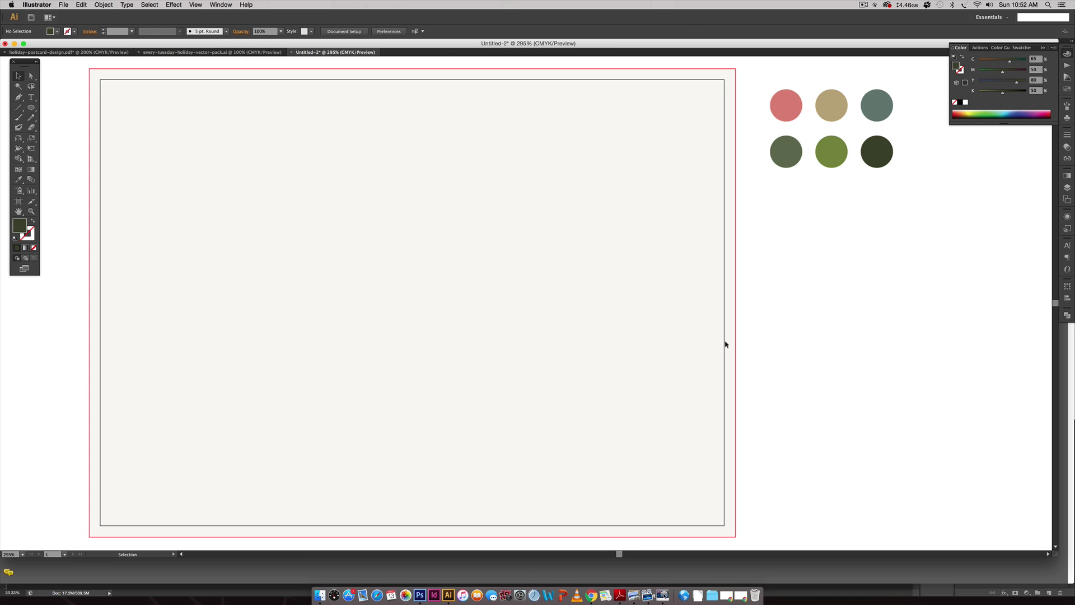
left_click(595, 329)
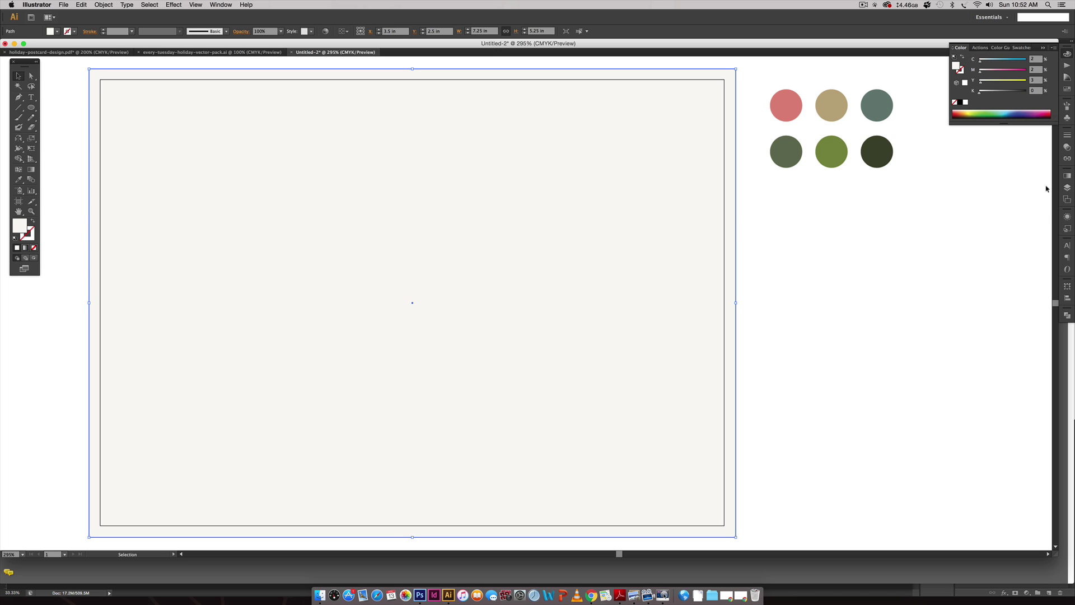
- Rename Layer 1 to 'background color' and lock it
left_click(1067, 188)
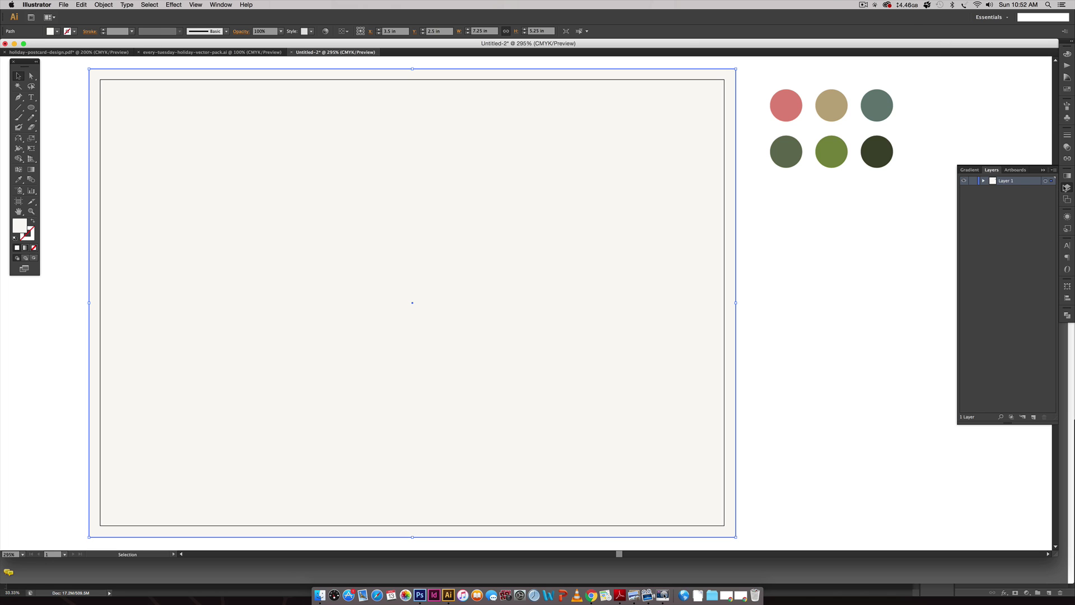
double_click(938, 40)
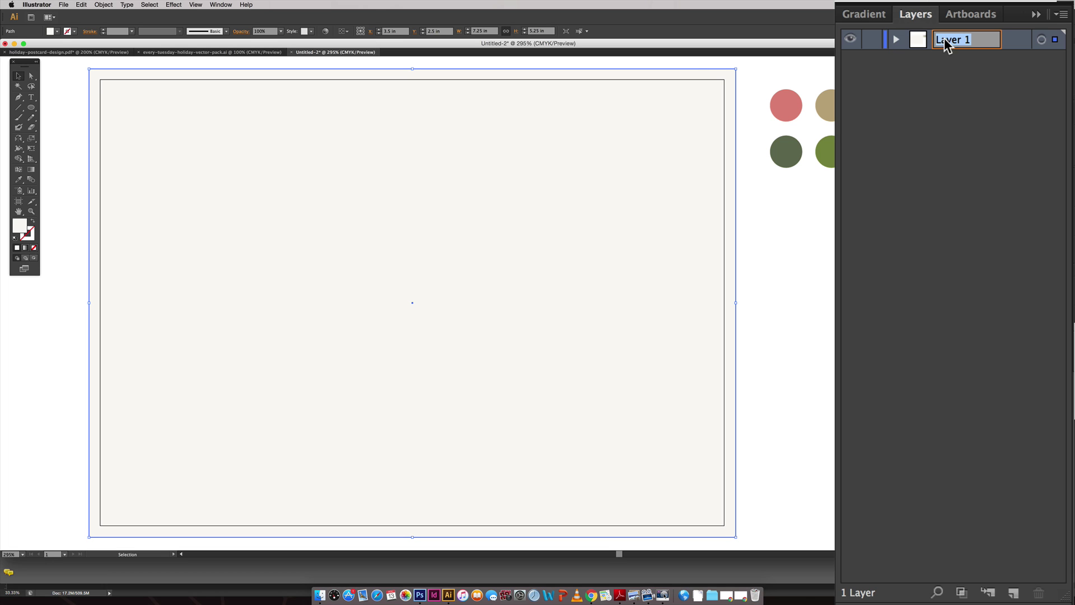
type("background color")
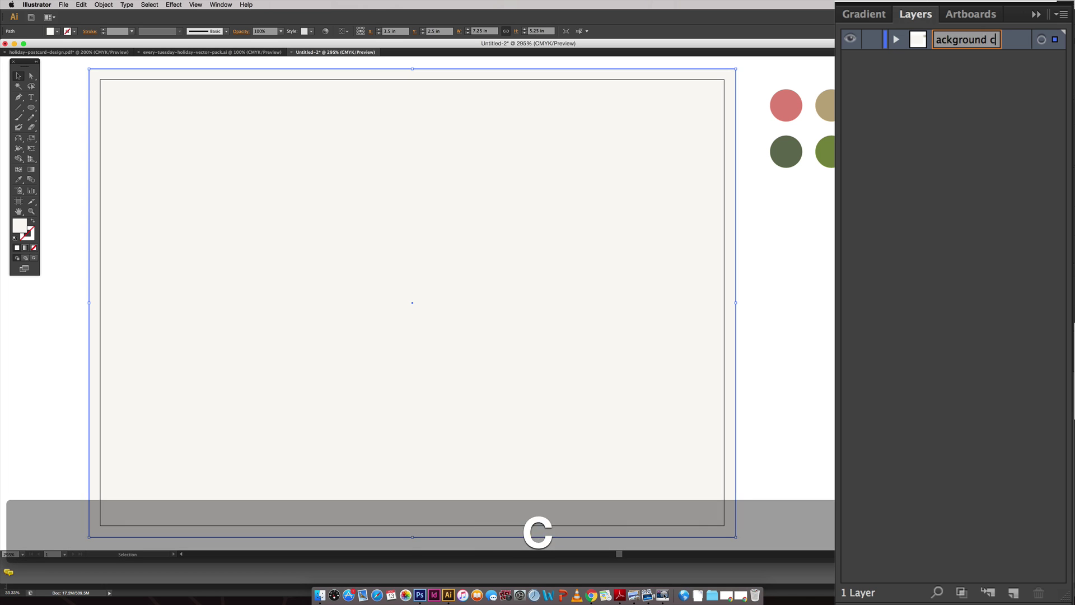
key("Return")
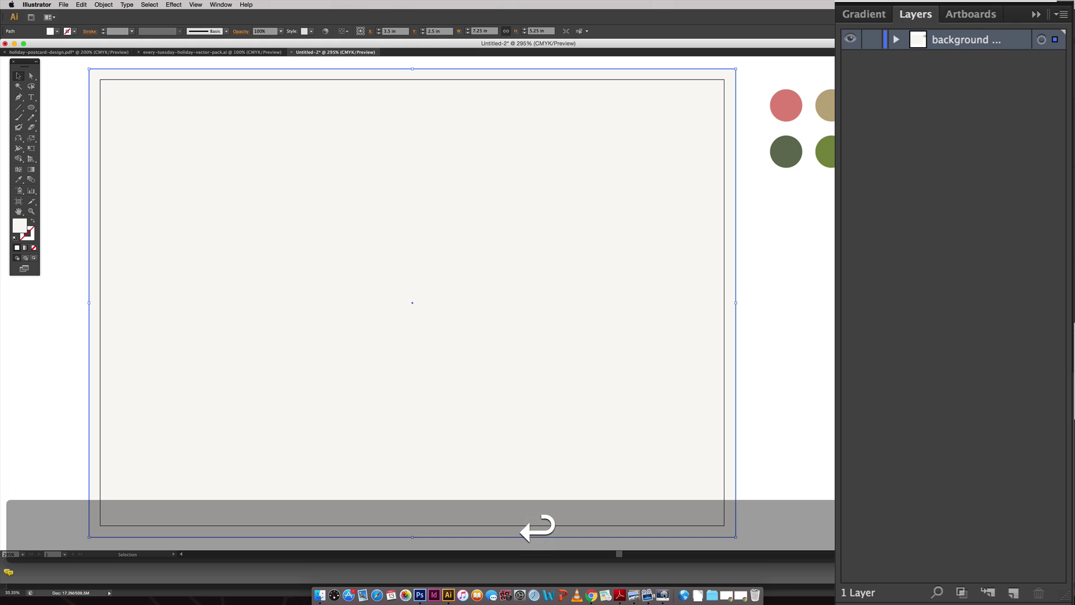
left_click(870, 39)
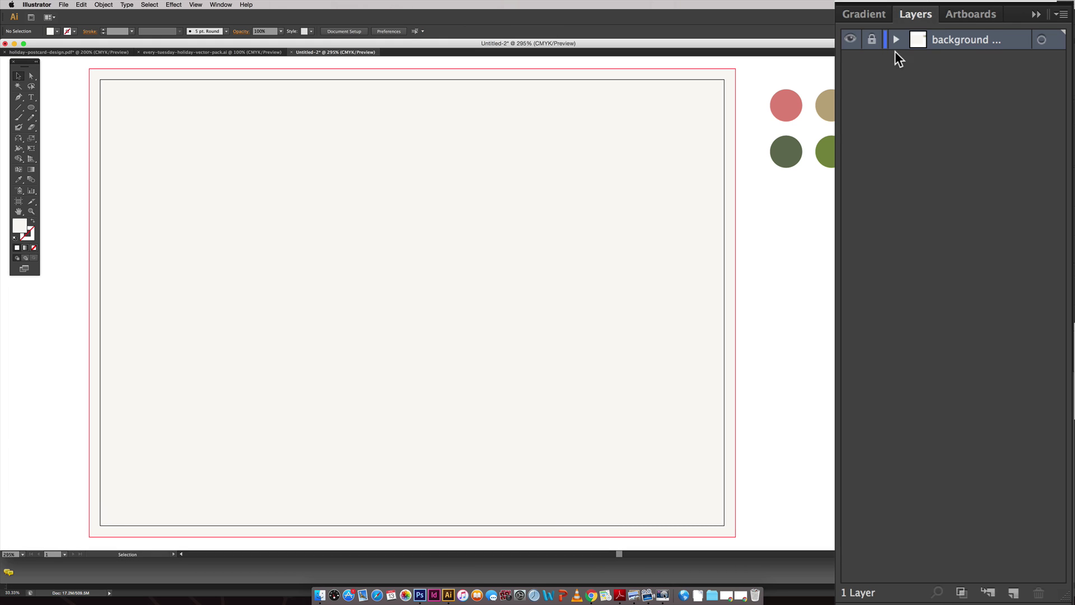
- Add a new layer above it named 'artwork'
left_click(1013, 593)
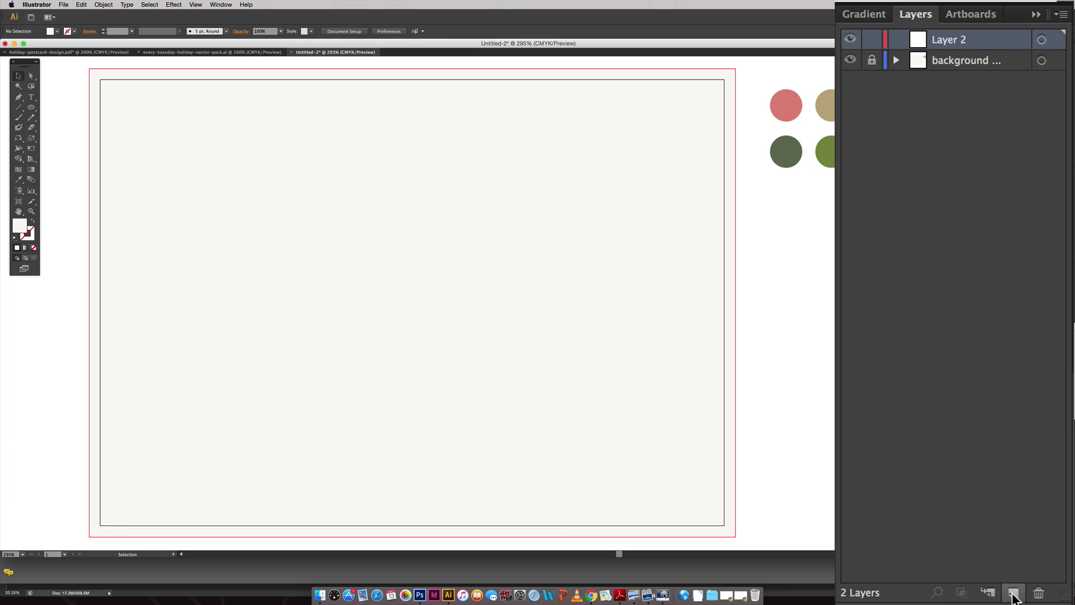
double_click(941, 38)
type("artwork")
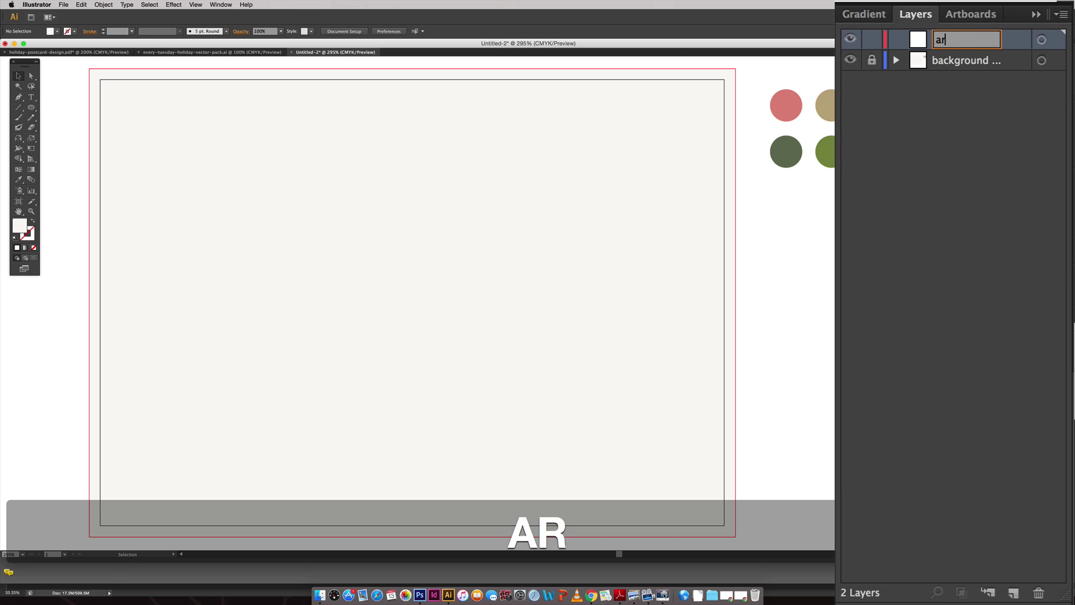
key("Return")
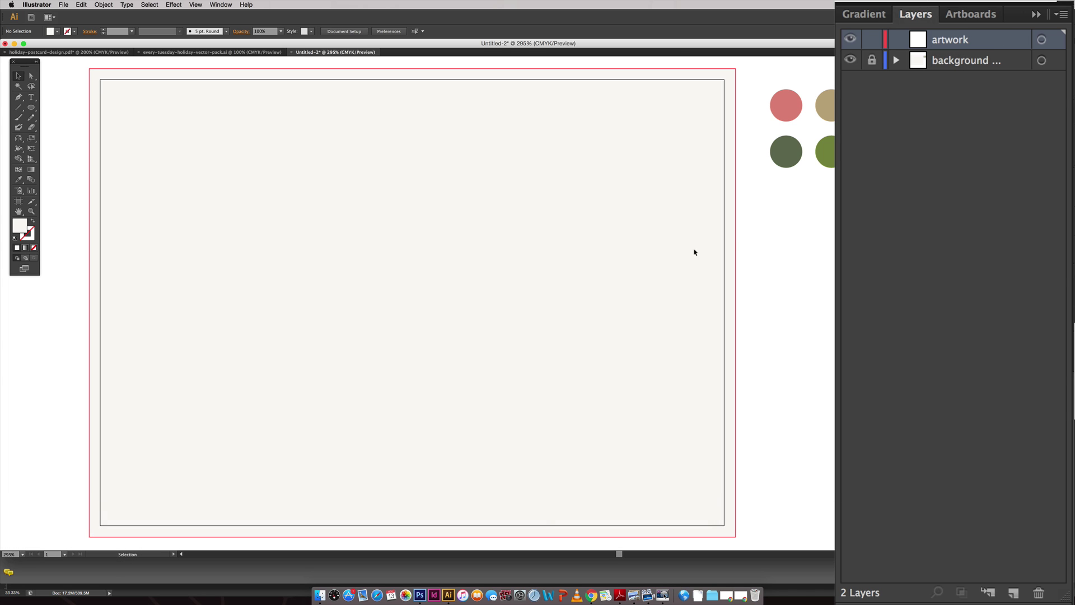
- Paste the leaves, scale them down proportionally, and set them beside the colour swatches
key("super+minus")
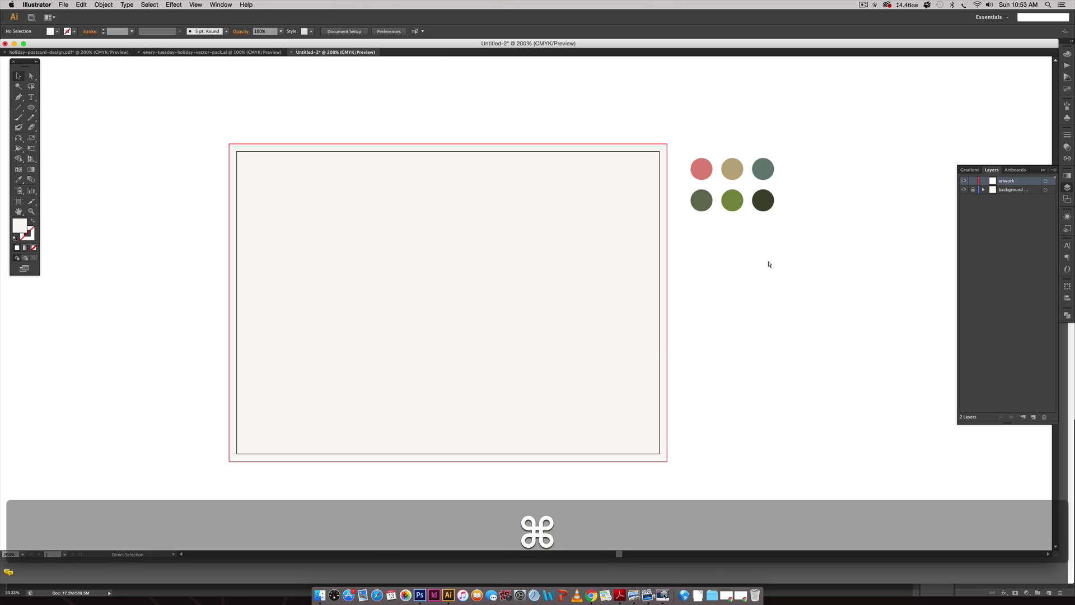
key("super+v")
key("space")
left_click_drag(560, 308, 661, 290)
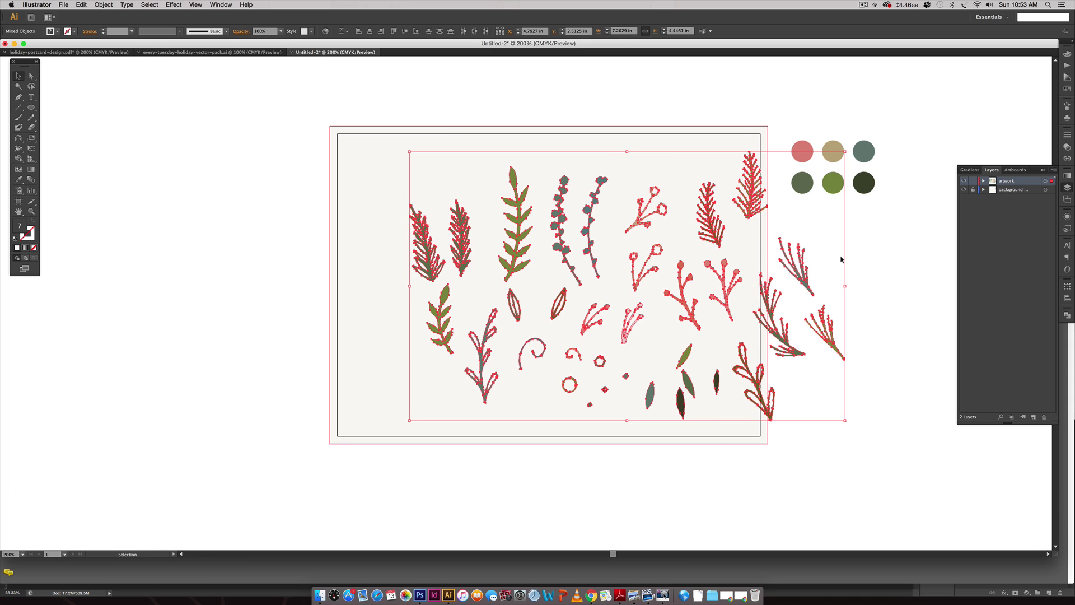
left_click_drag(845, 285, 643, 253)
key("space")
left_click_drag(584, 173, 203, 353)
left_click_drag(230, 263, 433, 282)
left_click(135, 278)
key("space")
left_click_drag(135, 279, 300, 285)
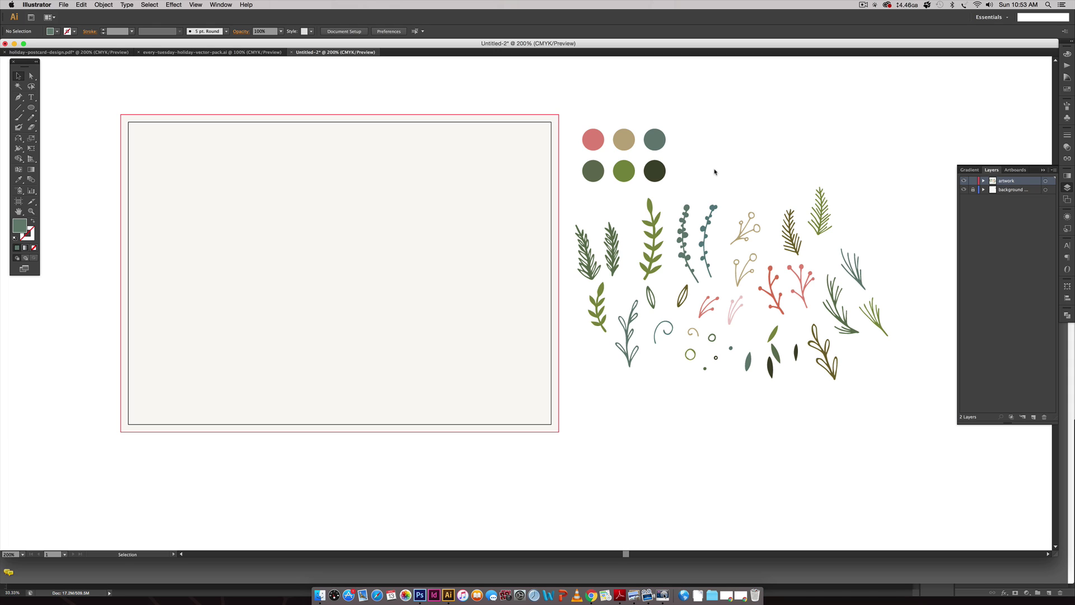
left_click(89, 52)
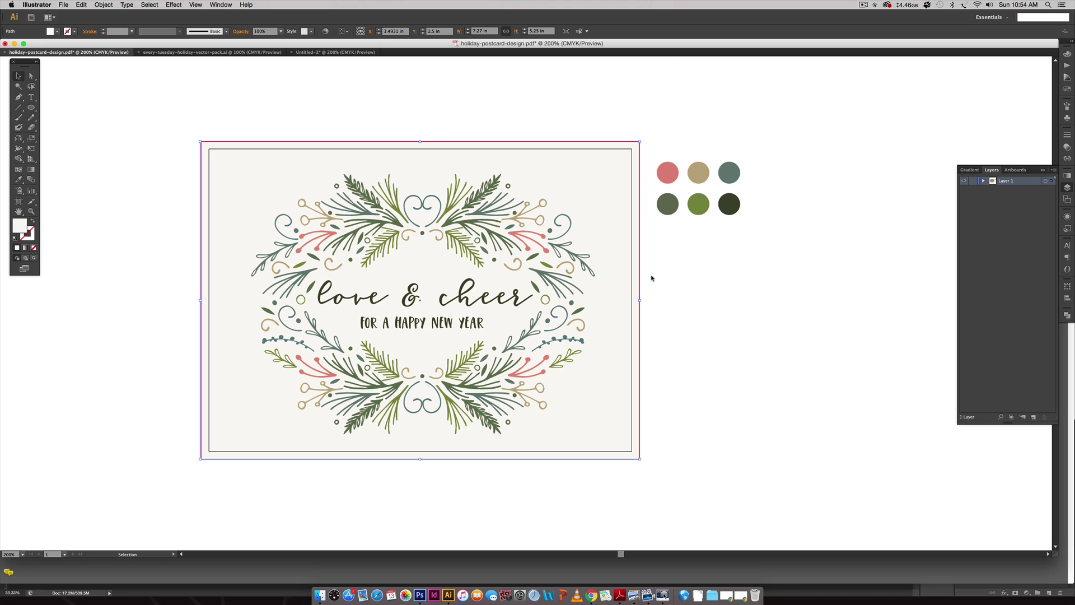
- Copy the swirl onto the card near the top and rotate it about 40 degrees
left_click(339, 53)
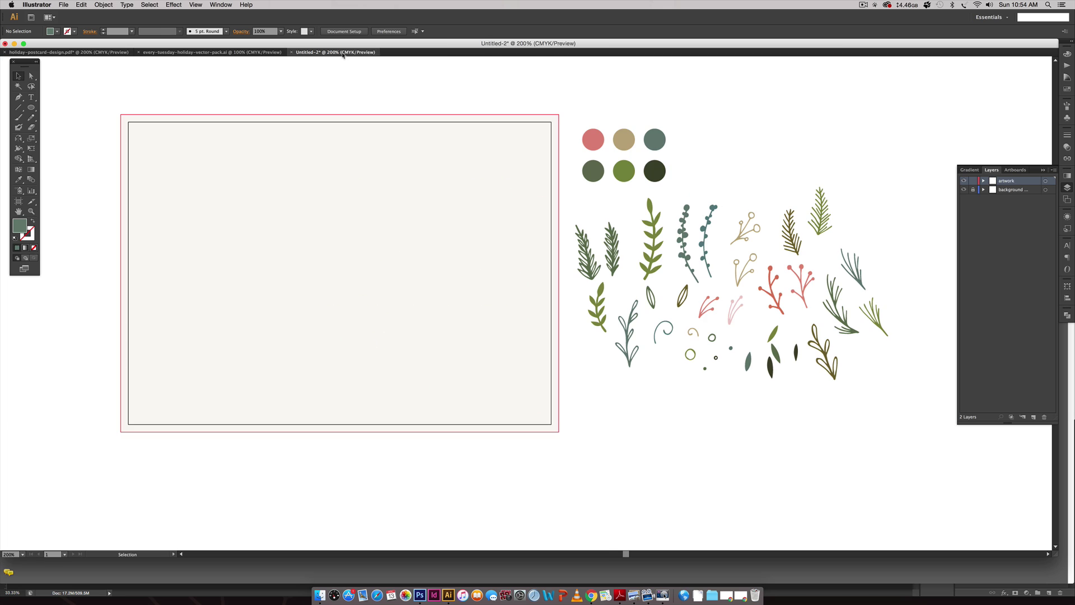
left_click(629, 336)
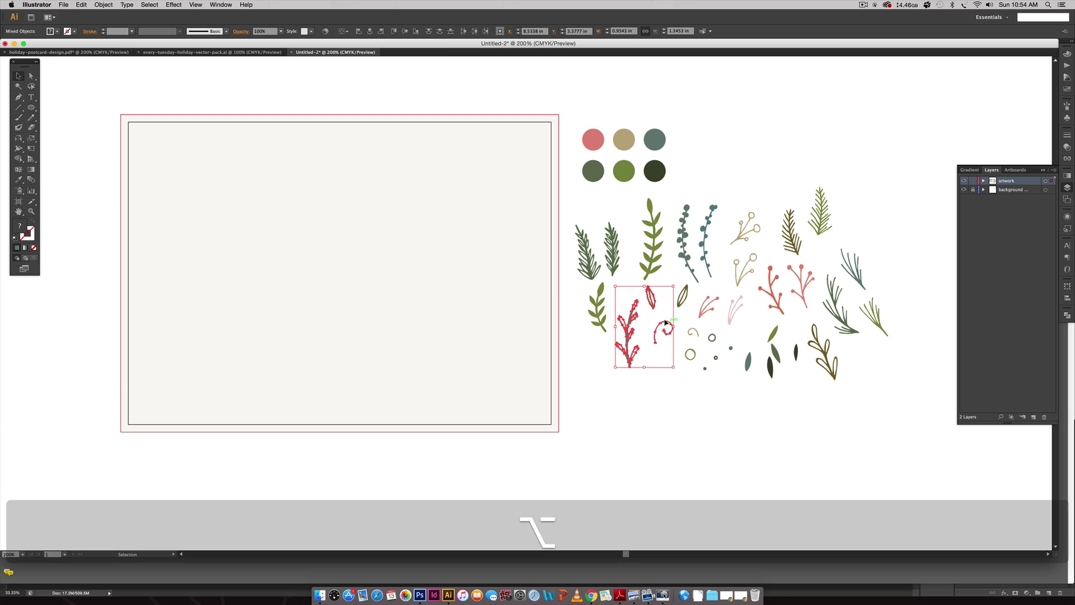
left_click(671, 325)
left_click_drag(671, 324, 337, 128)
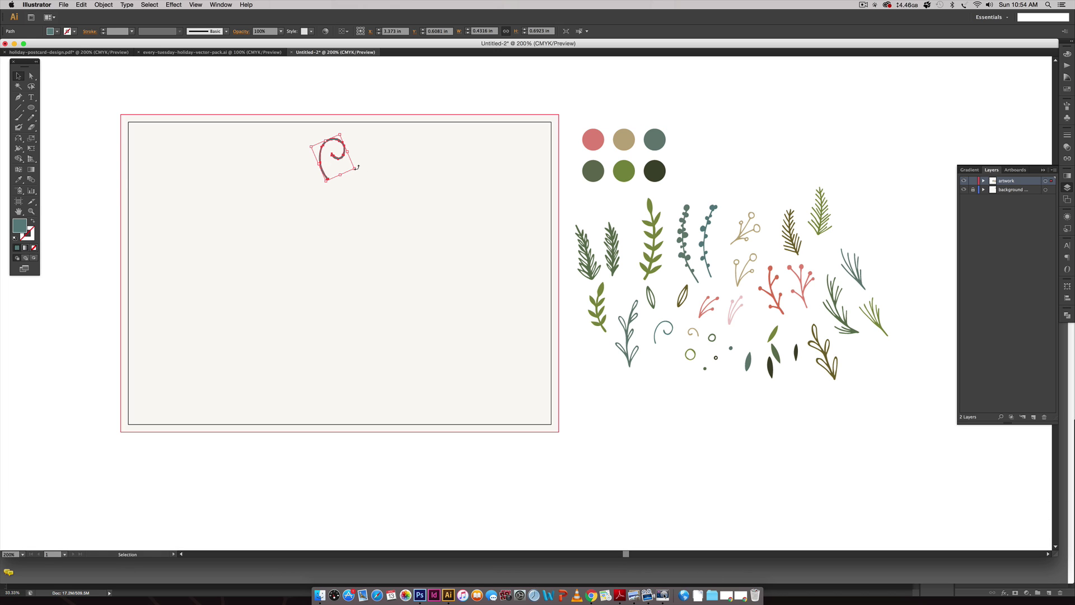
left_click_drag(357, 167, 366, 160)
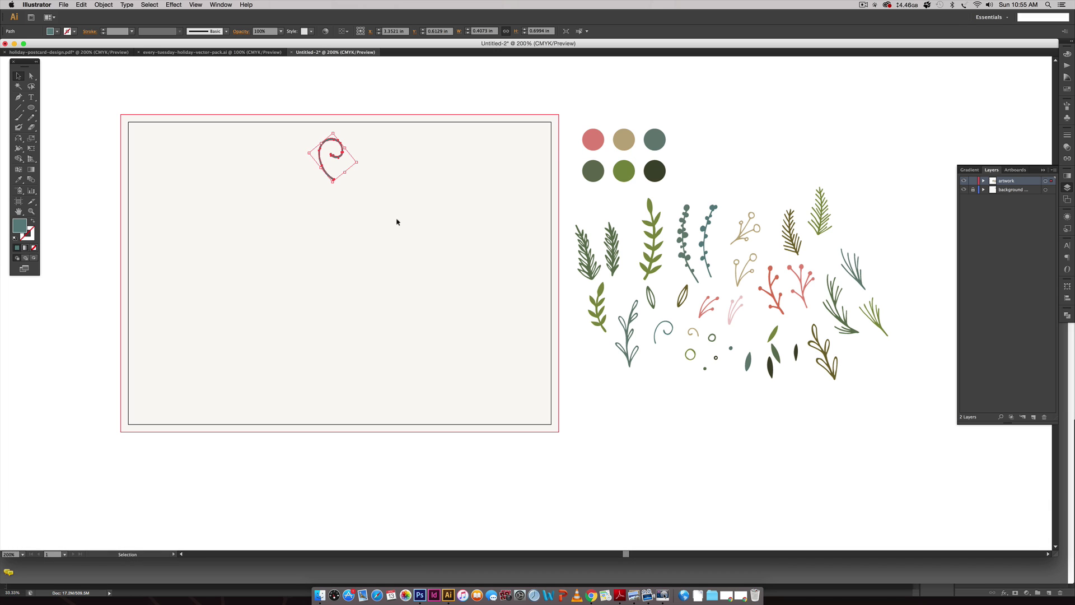
- Mirror the swirl copy across a vertical axis
key("r")
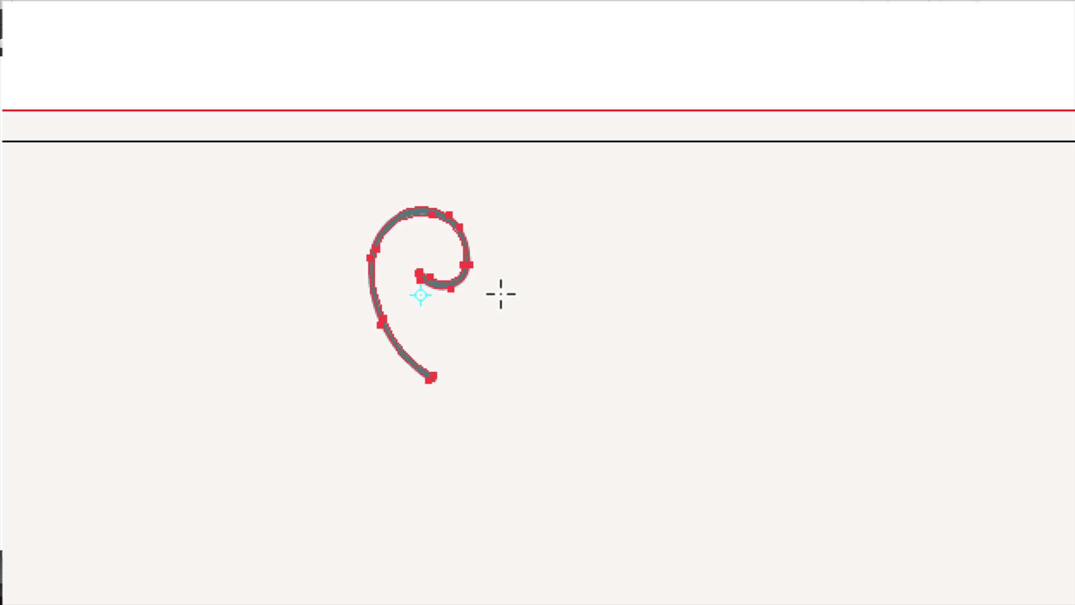
left_click(504, 300)
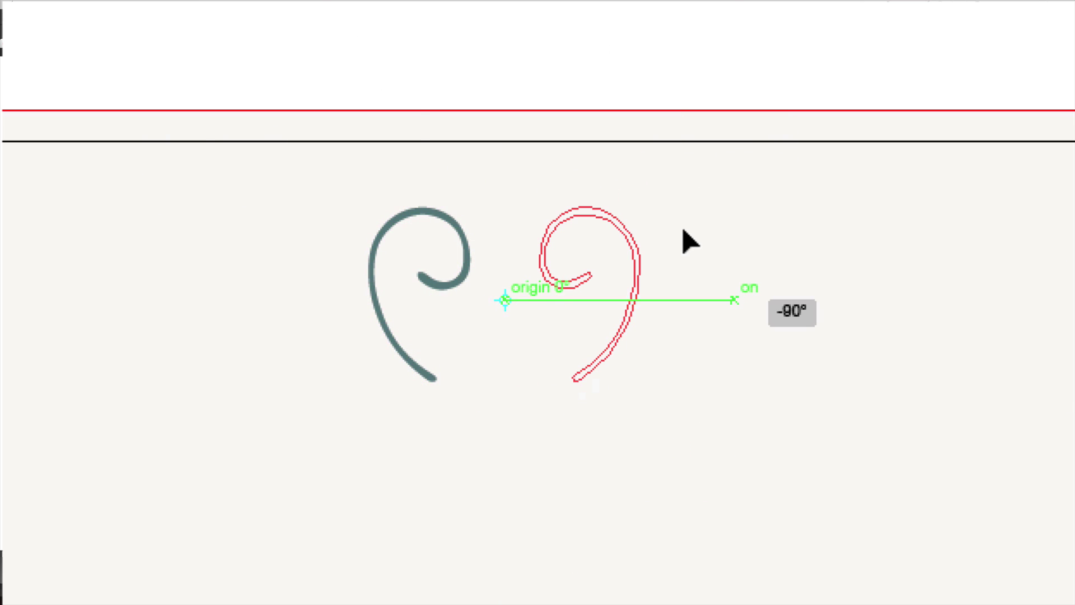
left_click_drag(705, 240, 706, 241)
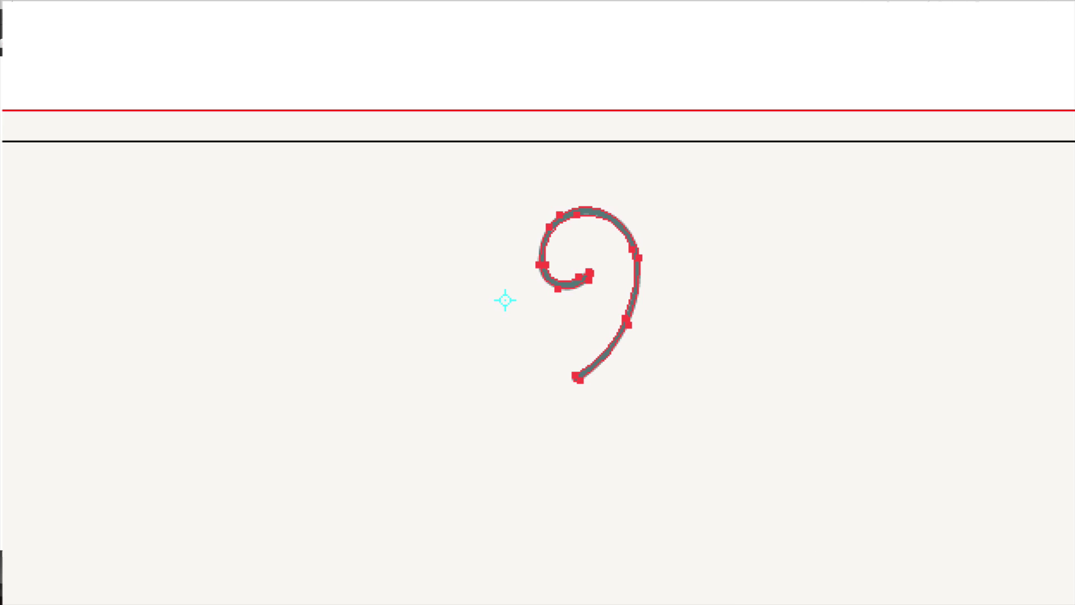
key("v")
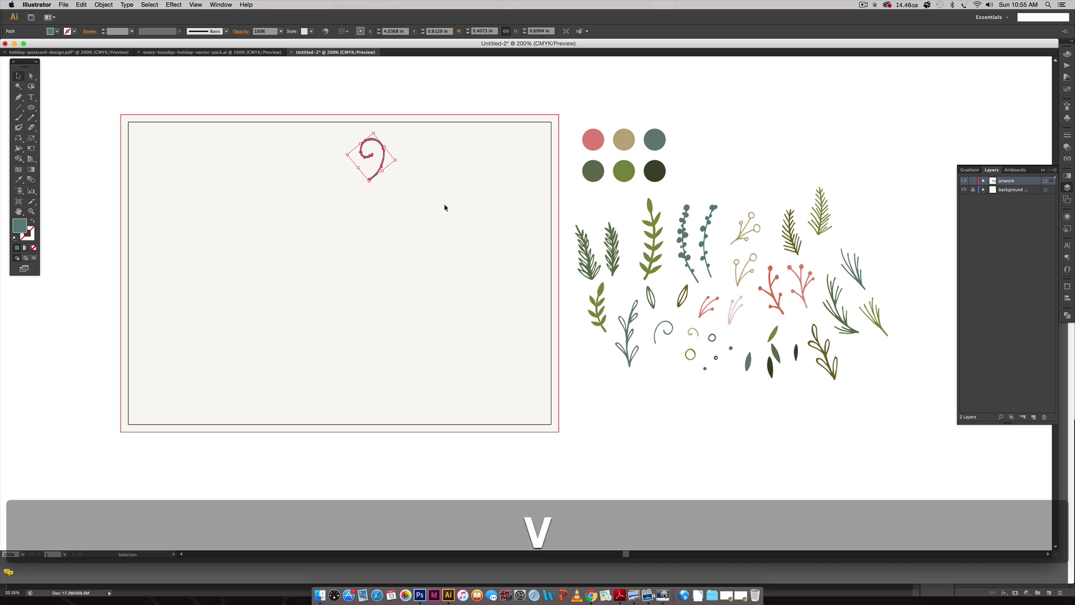
left_click(445, 208)
left_click_drag(437, 202, 372, 199)
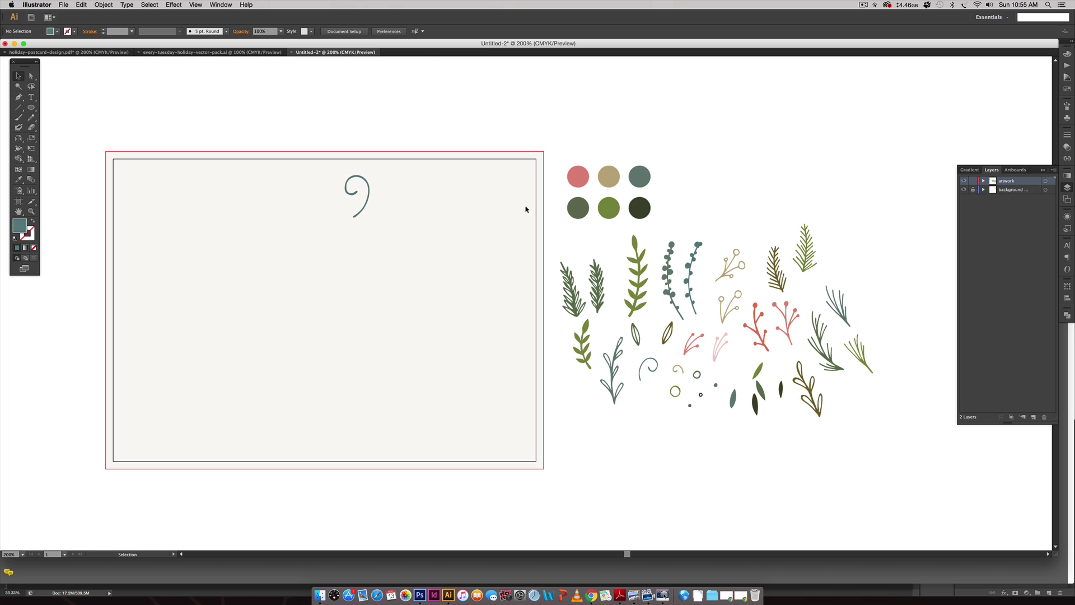
- Recolour the swirl by sampling one of the swatch colours
left_click(360, 187)
key("i")
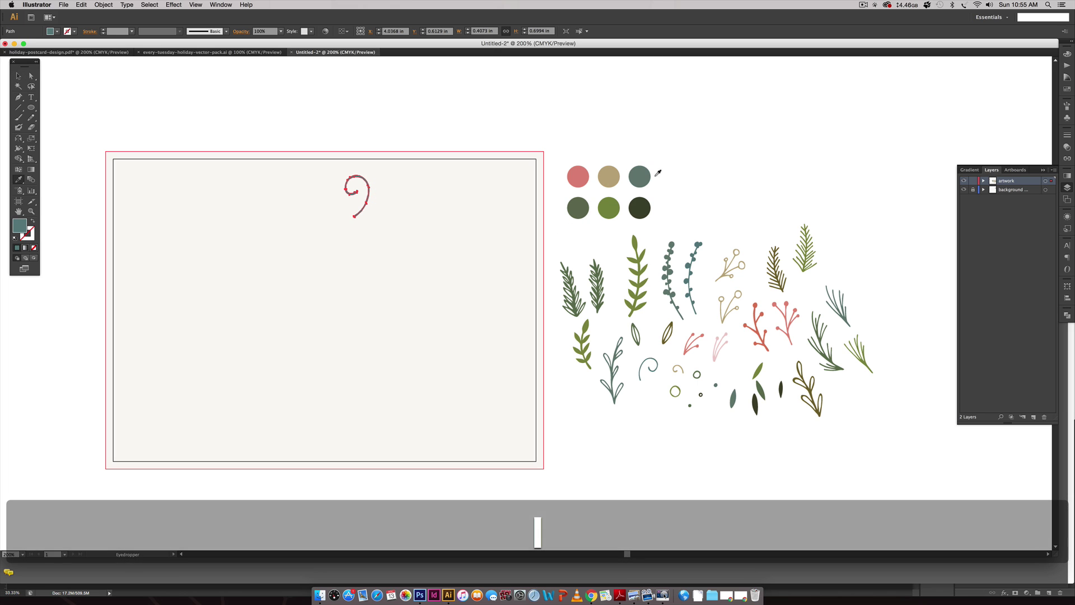
key("v")
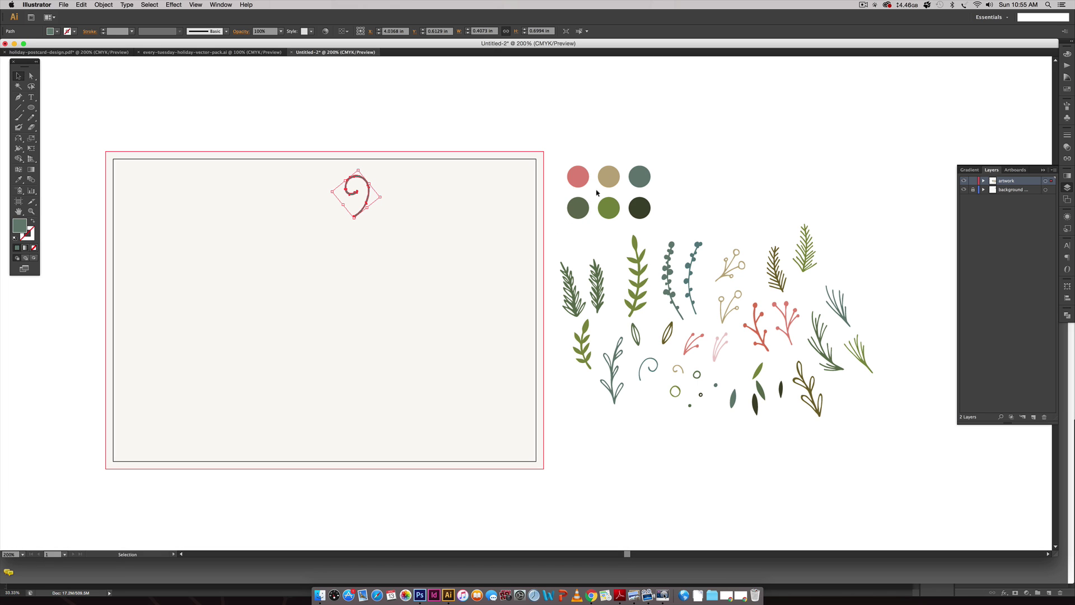
left_click(583, 110)
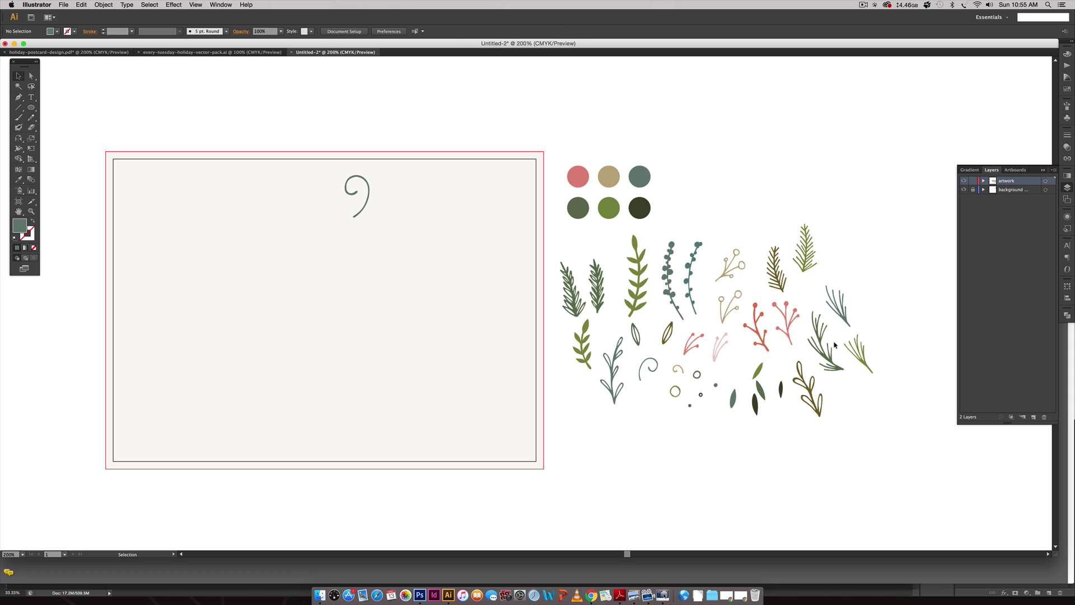
- Copy a sprig beside the swirl, flip and enlarge it, then shift both down-left
left_click_drag(861, 352, 428, 233)
key("o")
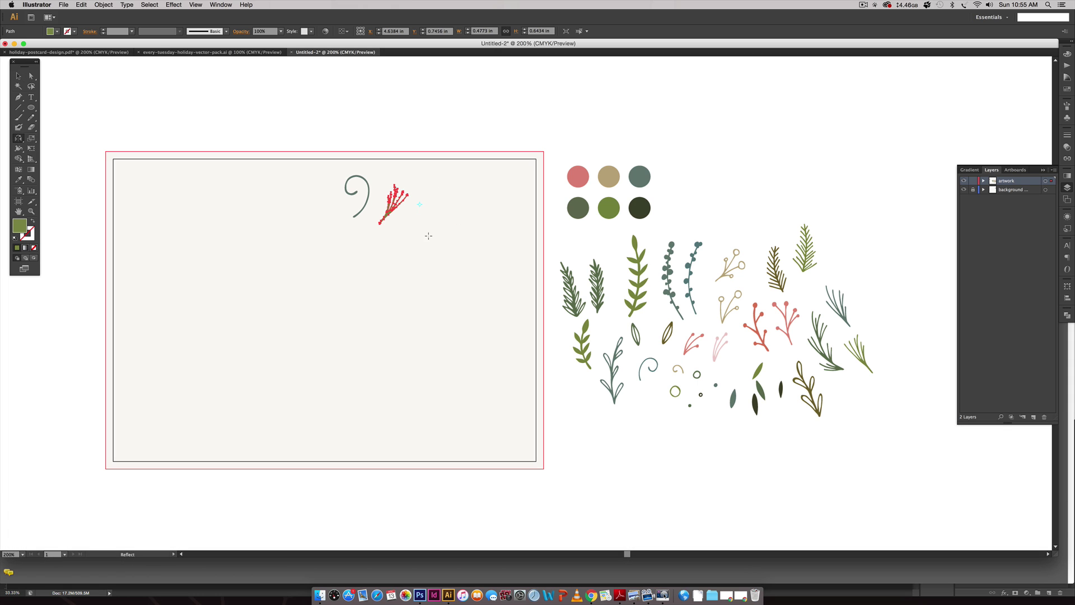
key("v")
left_click_drag(408, 186, 359, 227)
left_click(367, 196, "shift")
left_click(423, 236)
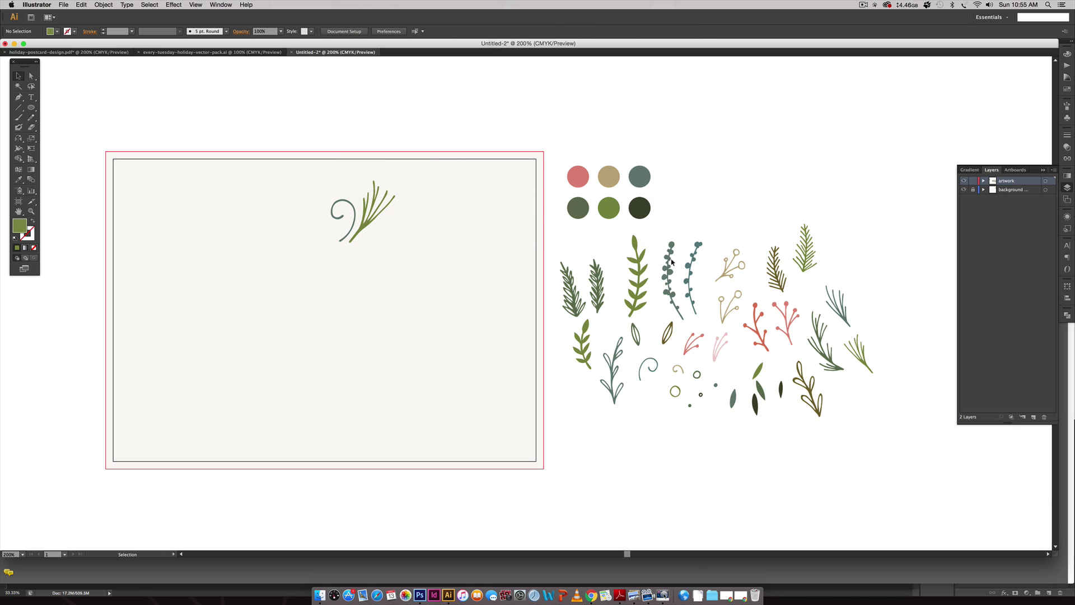
- Add a rotated dark green sprig plus tan and red berry sprigs to the cluster
left_click_drag(828, 330, 422, 317)
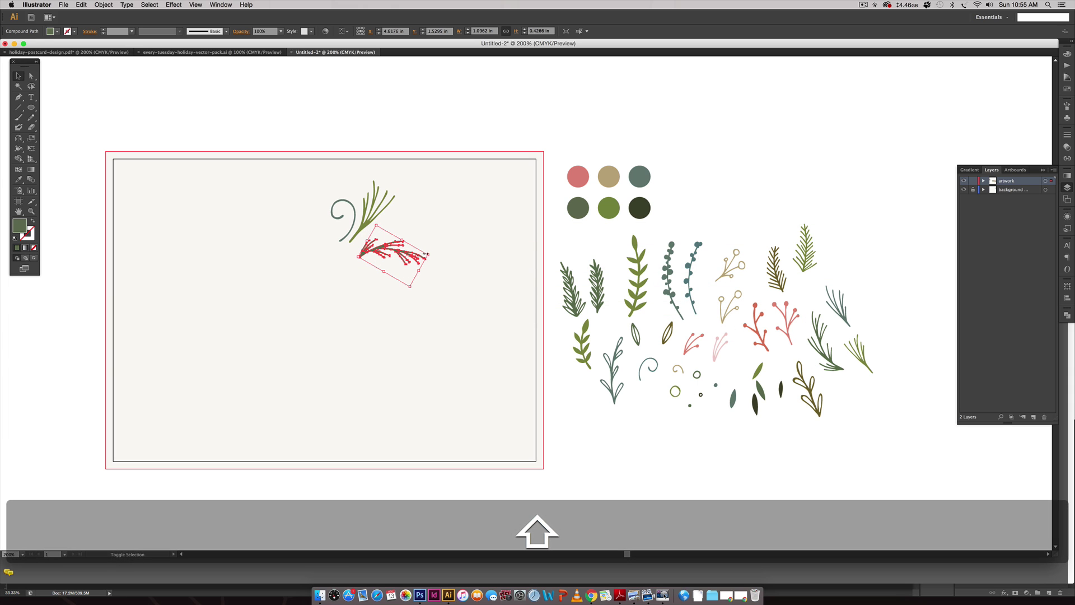
left_click_drag(427, 256, 456, 179)
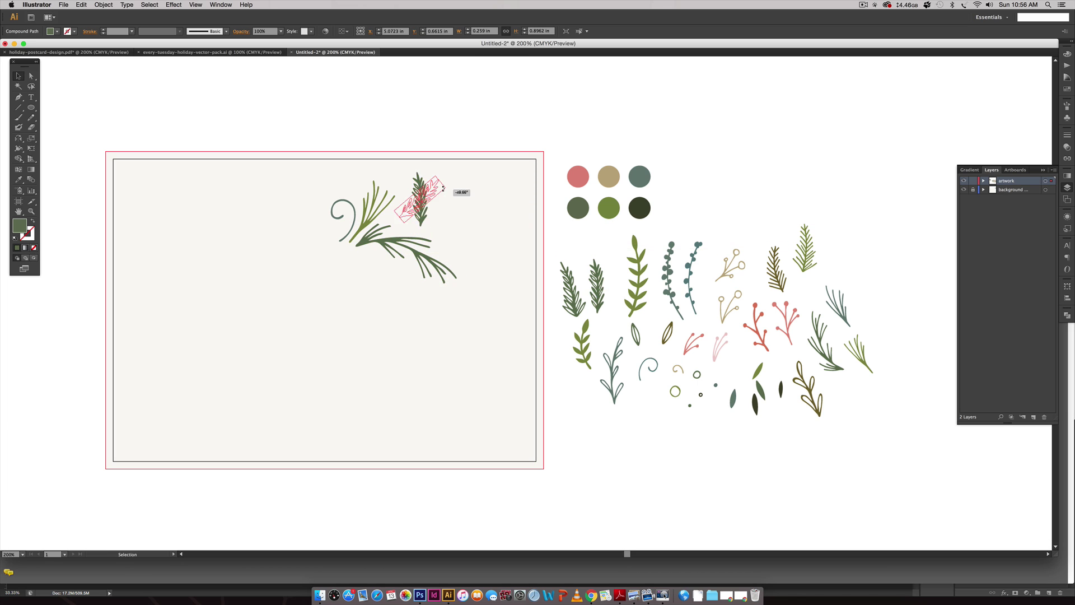
left_click_drag(470, 246, 479, 221)
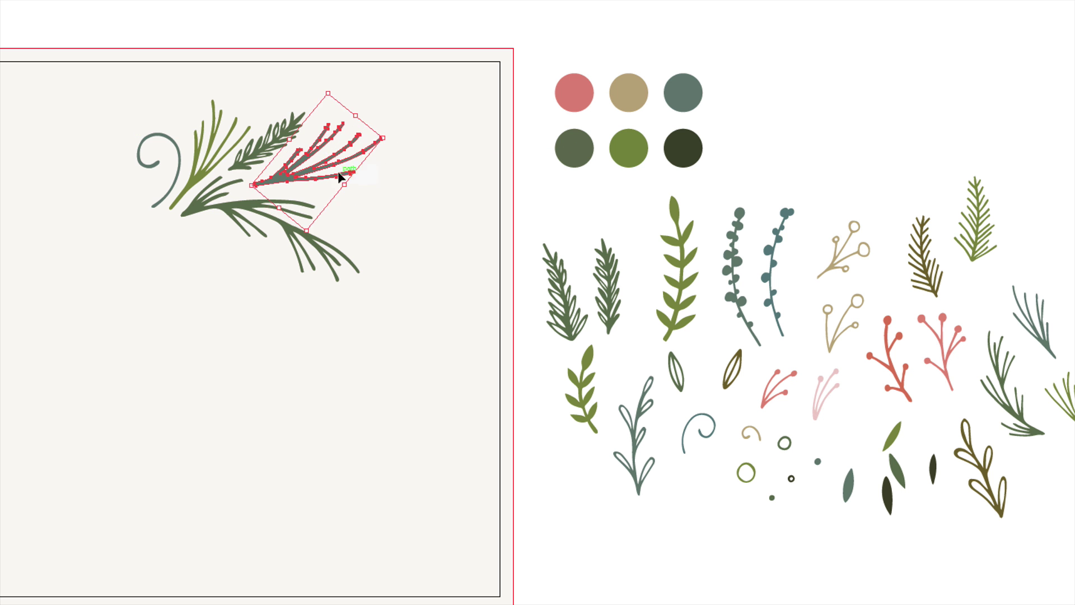
key("ctrl+v")
left_click_drag(387, 185, 354, 190)
key("ctrl+v")
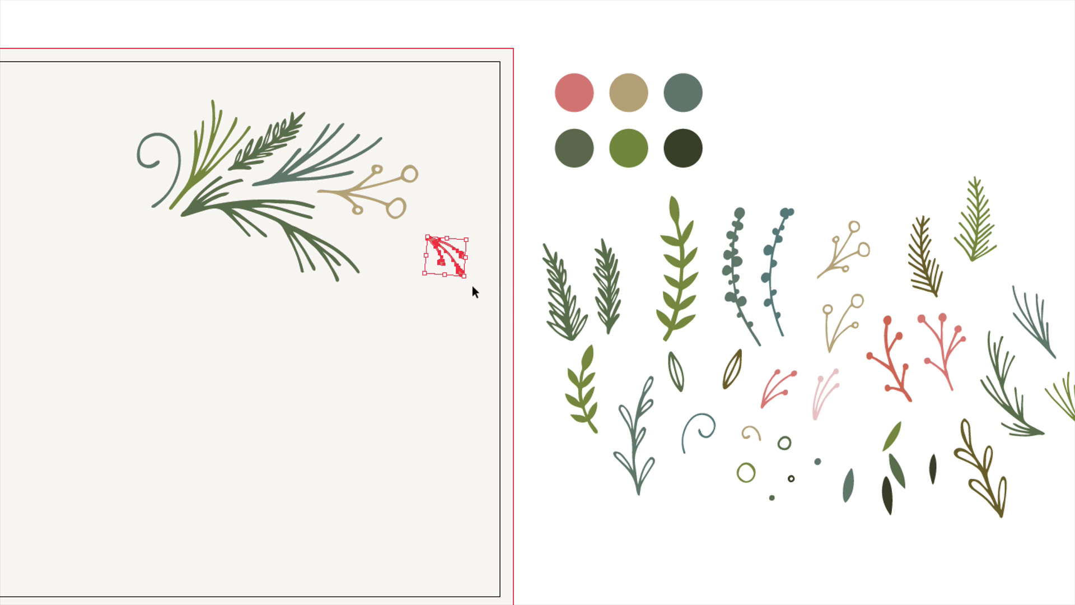
left_click_drag(473, 288, 413, 276)
key("ctrl+v")
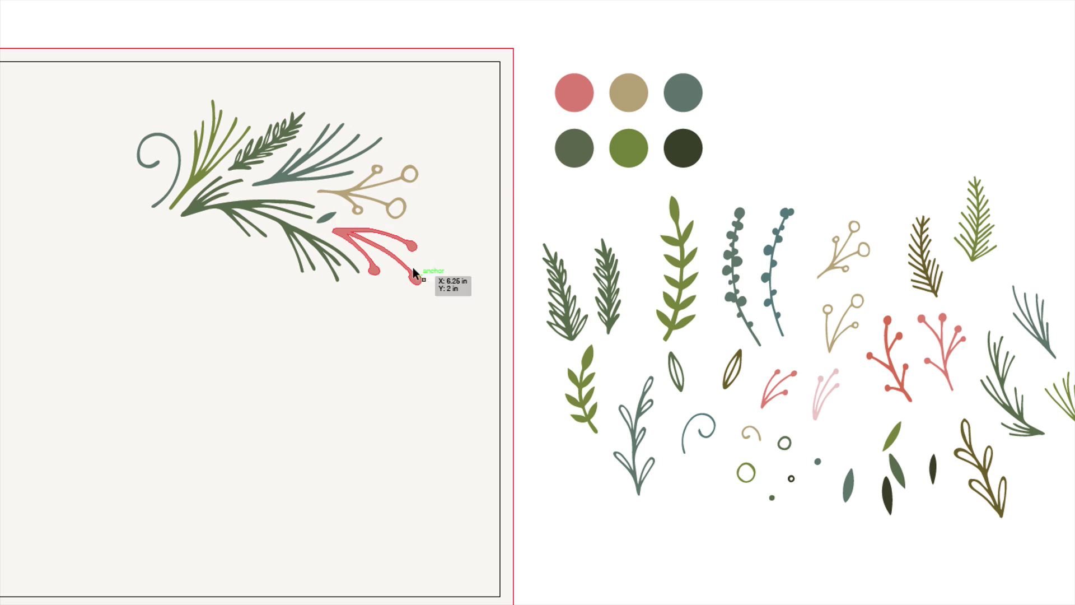
- Recolour the top pine sprig dark green and add small teal dots to the cluster
left_click(269, 141)
key("i")
left_click(579, 147)
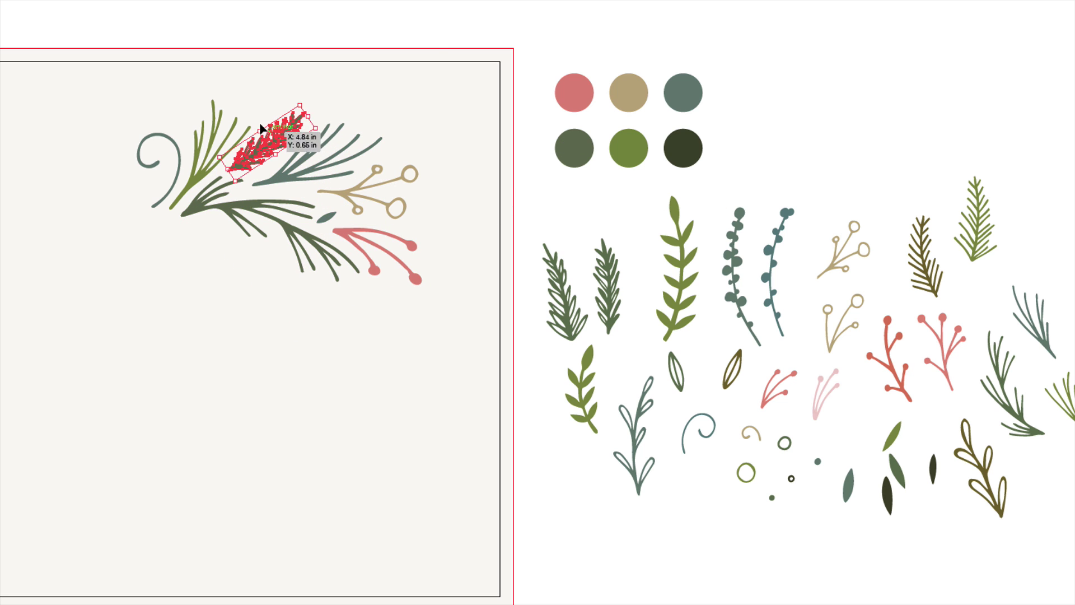
key("l")
left_click_drag(312, 103, 321, 112)
key("i")
left_click(686, 83)
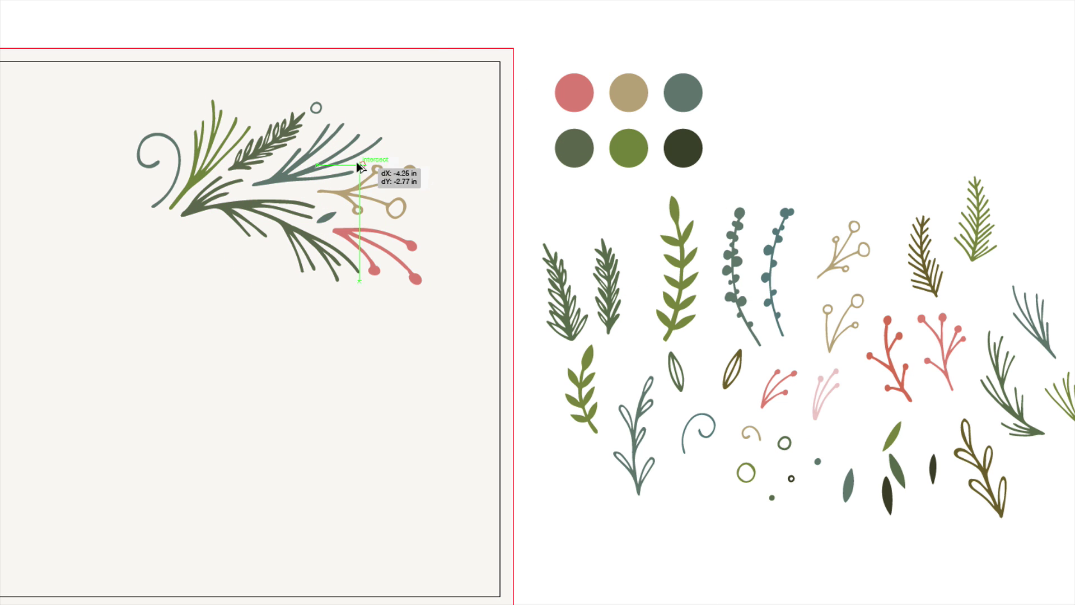
left_click_drag(392, 188, 403, 188)
- Fit another pine sprig against the branch, and add a dark dot and the tan curl
key("ctrl+v")
left_click_drag(250, 339, 288, 334)
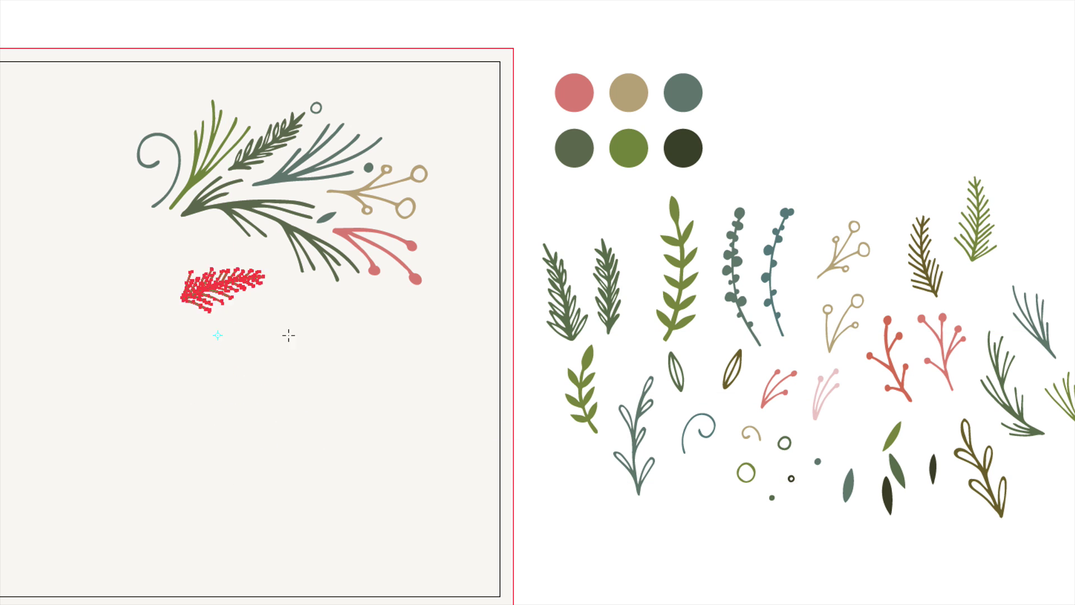
left_click_drag(223, 287, 218, 276)
left_click_drag(302, 342, 300, 312)
key("ctrl+v")
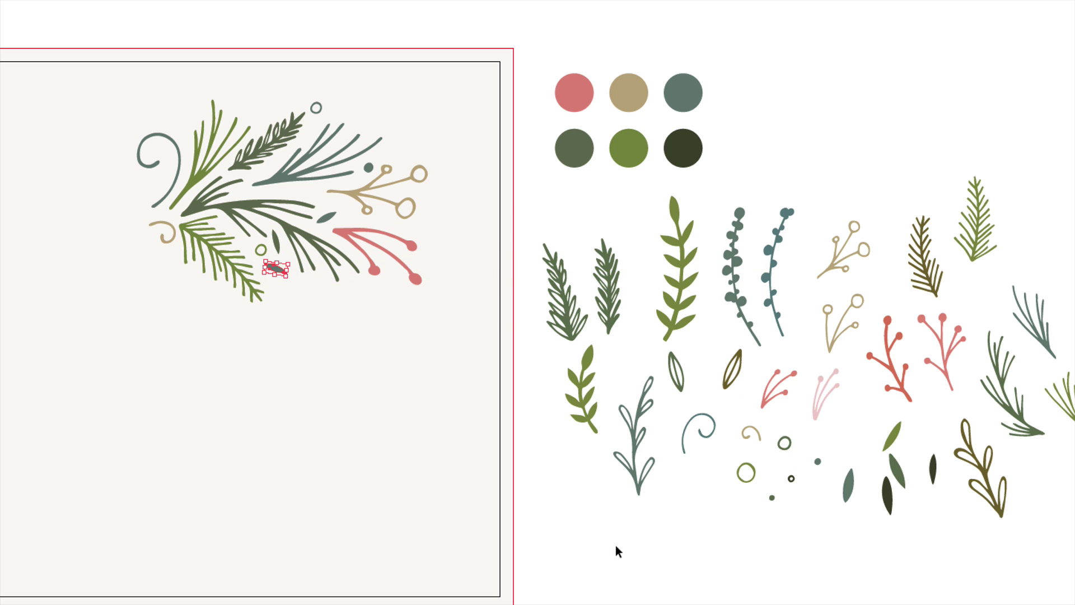
left_click_drag(771, 497, 291, 287)
mouse_move(540, 504)
left_mouse_down()
mouse_move(356, 338)
mouse_move(314, 284)
left_mouse_up()
left_click(347, 199)
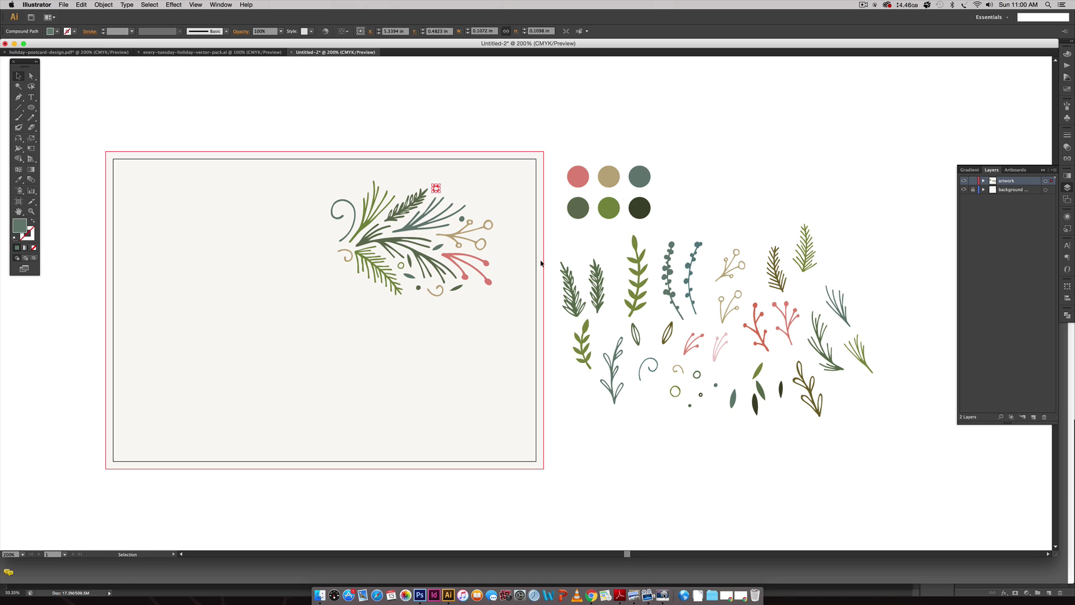
left_click(537, 238)
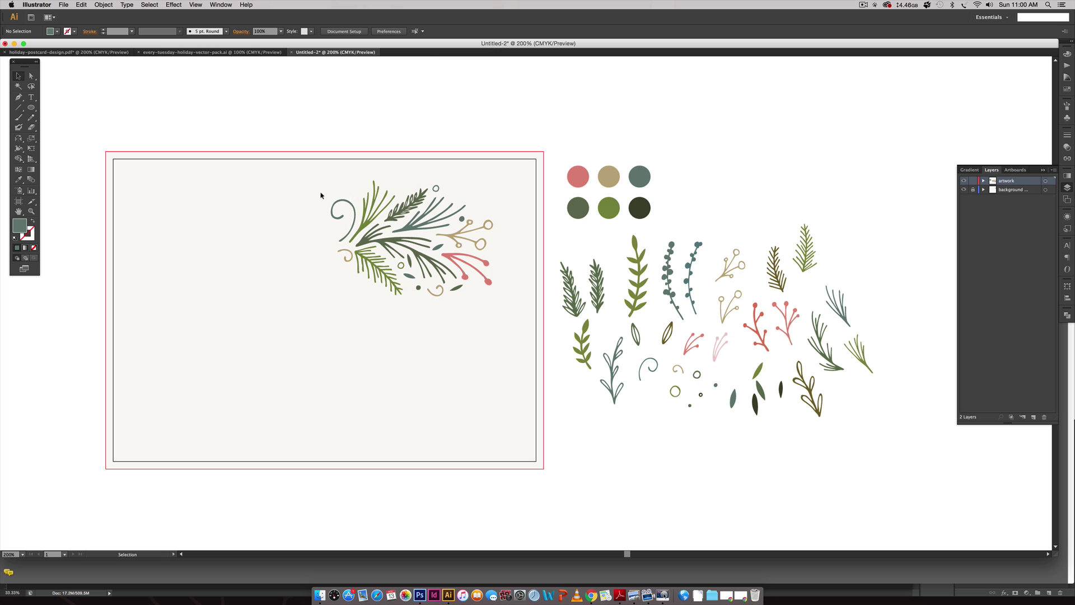
- Group all the foliage cluster pieces into one object
left_click_drag(307, 179, 506, 316)
key("super")
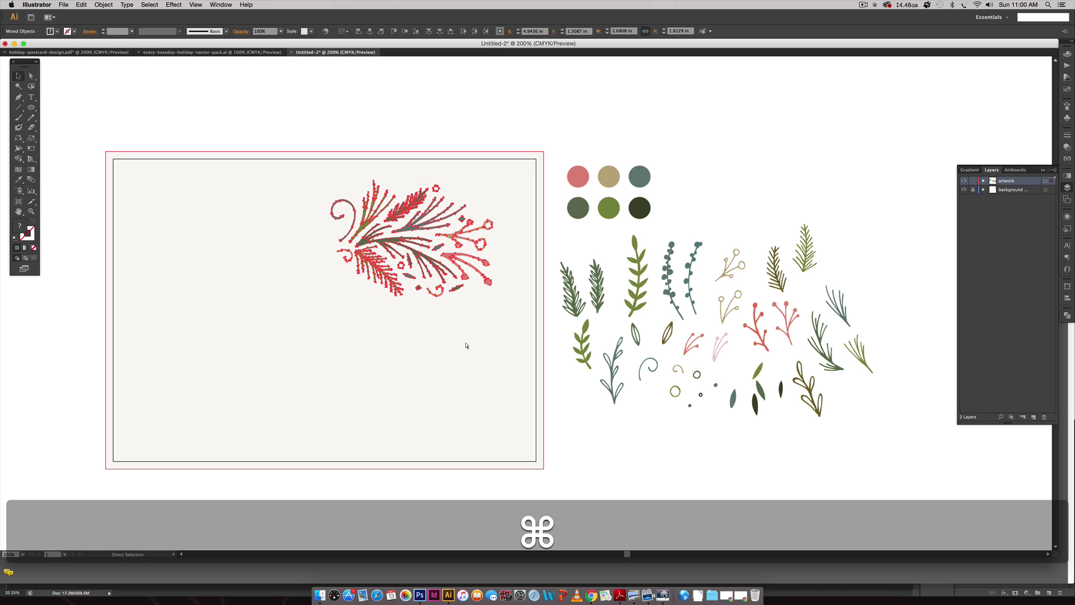
key("super+g")
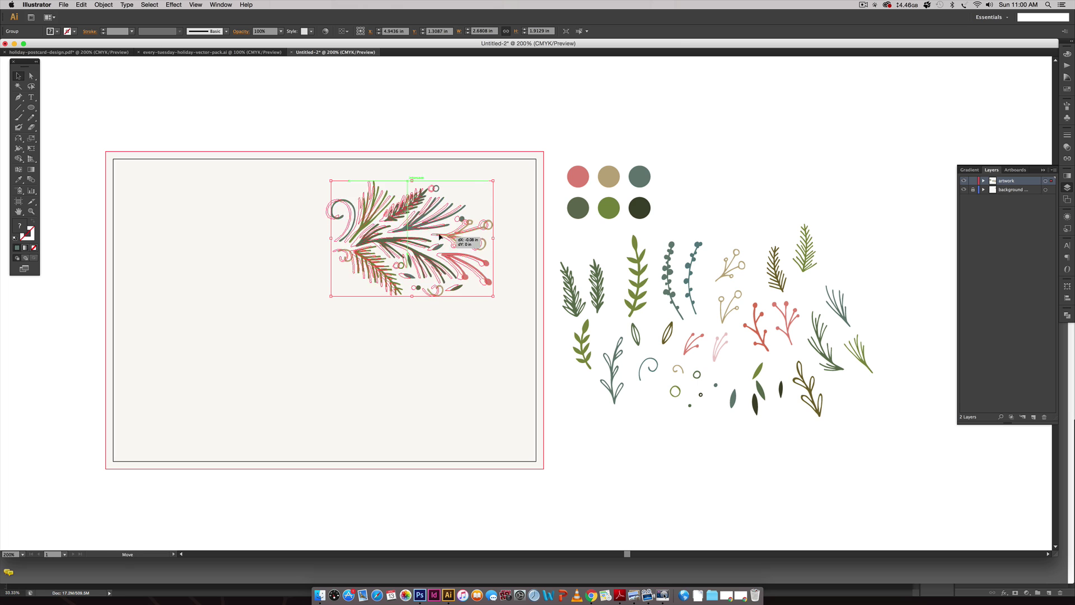
left_click(451, 401)
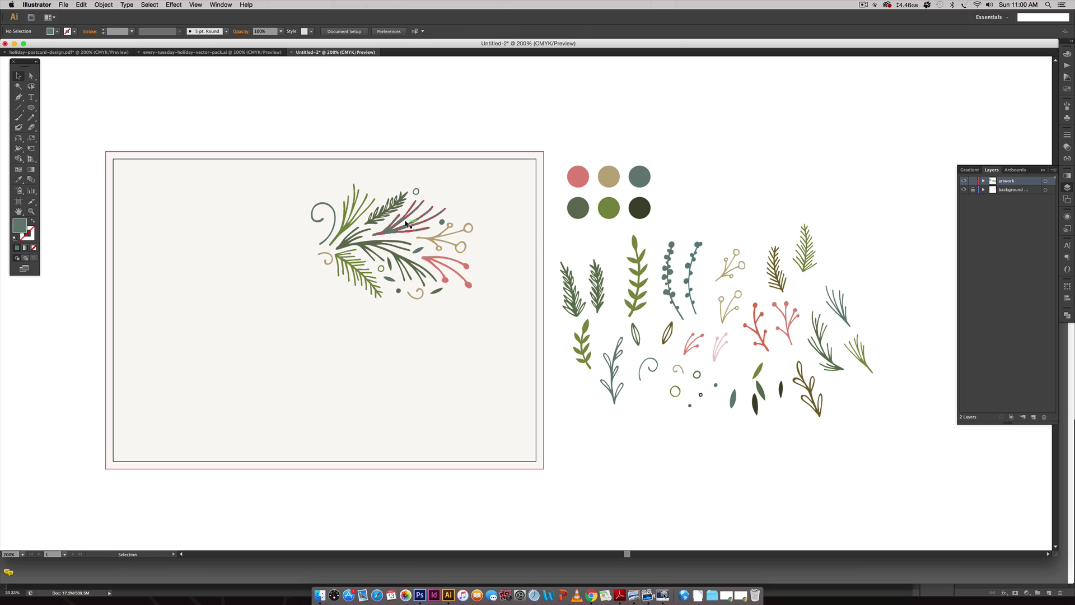
- Shrink the foliage group proportionally and move it toward the card's upper right
left_click(469, 185)
left_click_drag(403, 227, 411, 222)
key("shift")
left_click_drag(480, 180, 465, 190)
left_click_drag(392, 231, 419, 215)
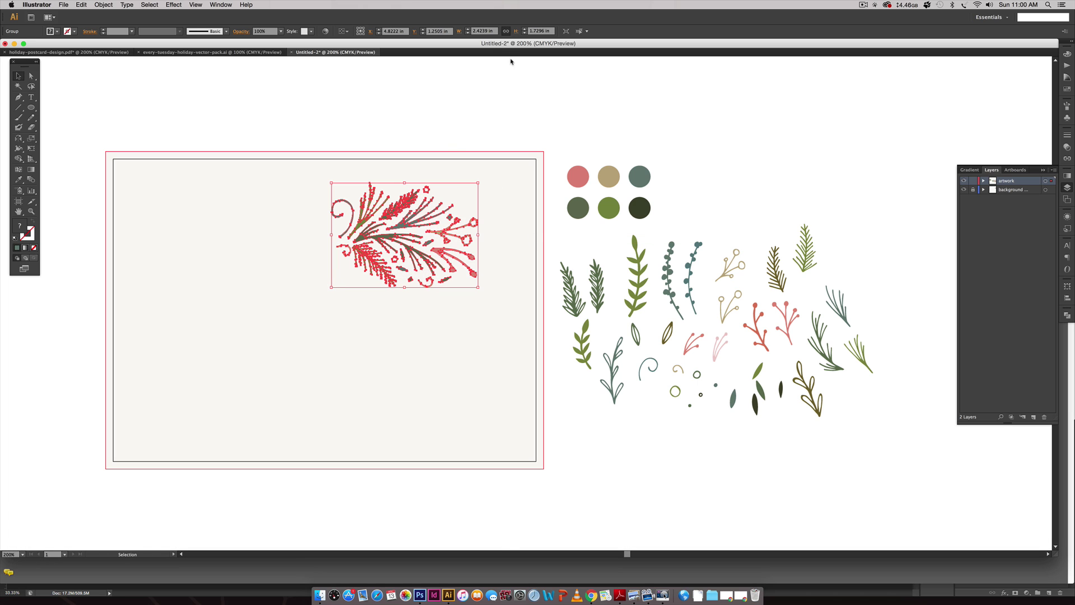
left_click(506, 125)
key("space")
left_click_drag(391, 158, 447, 136)
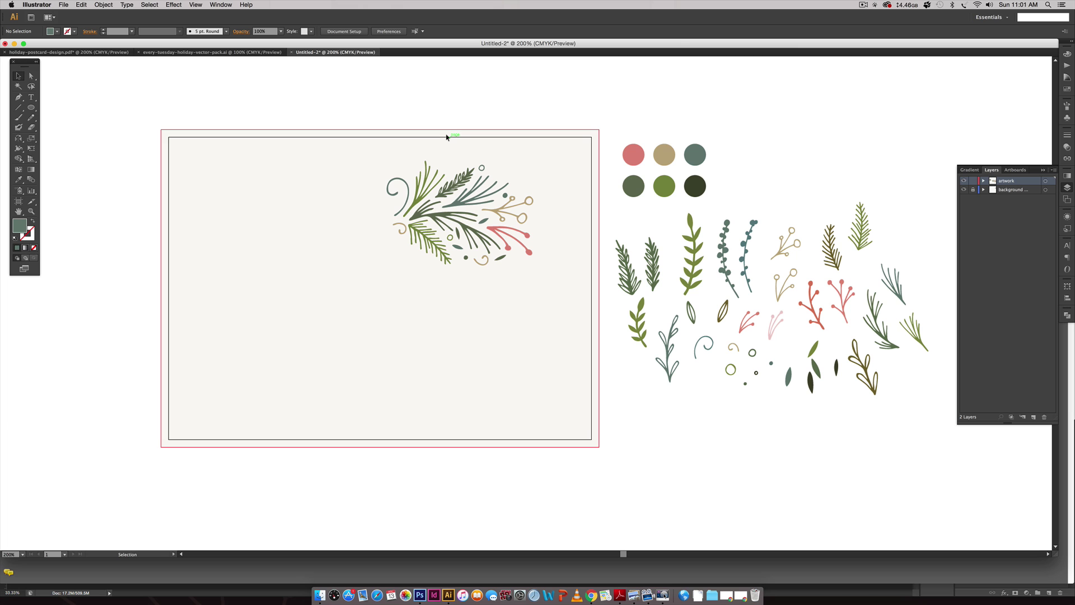
left_click_drag(446, 136, 426, 185)
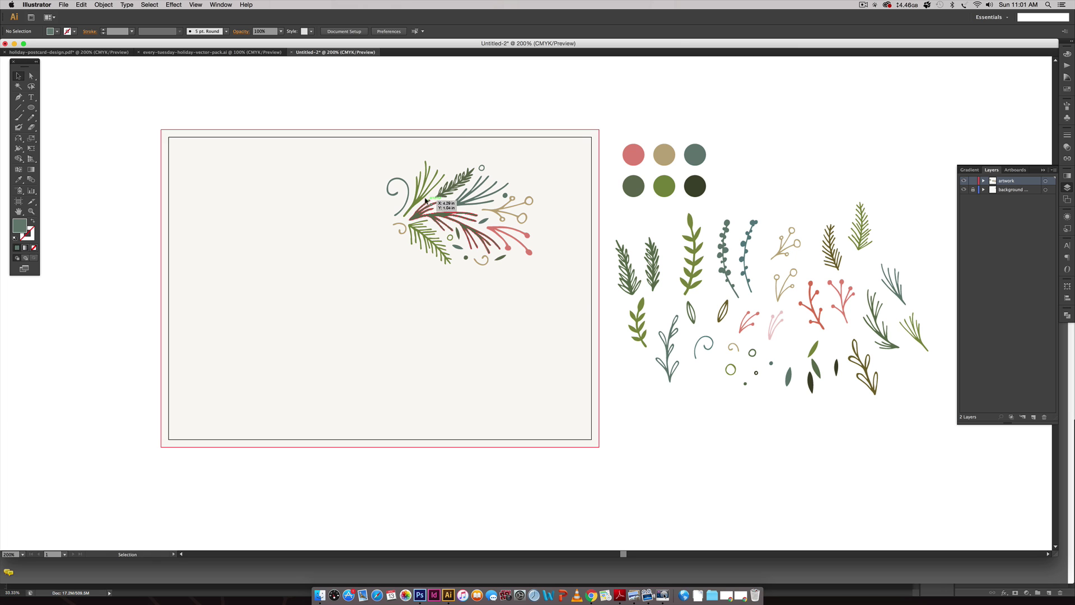
left_click(70, 52)
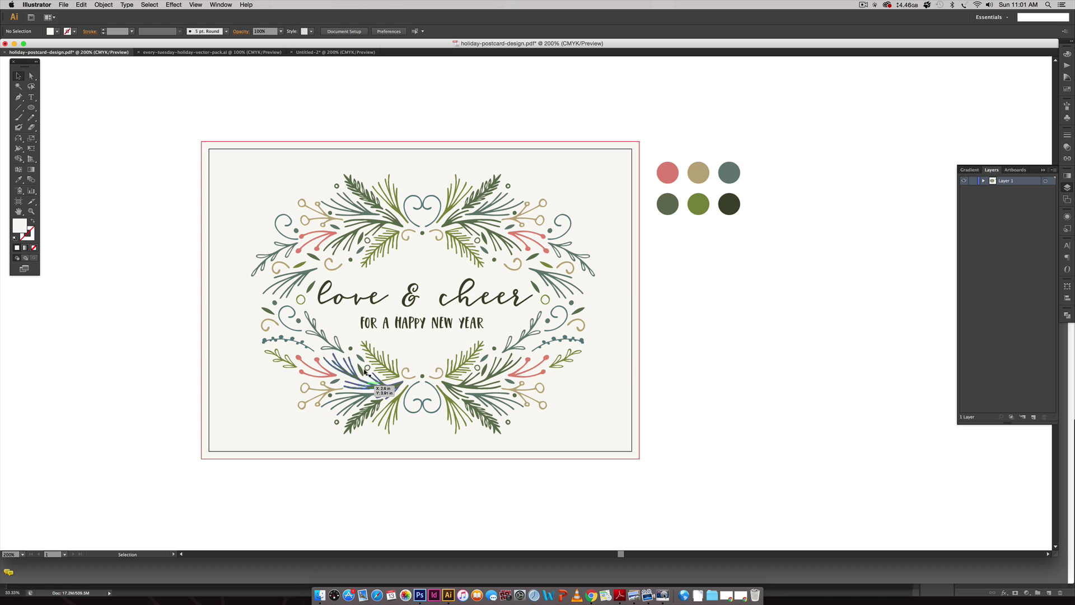
left_click(295, 52)
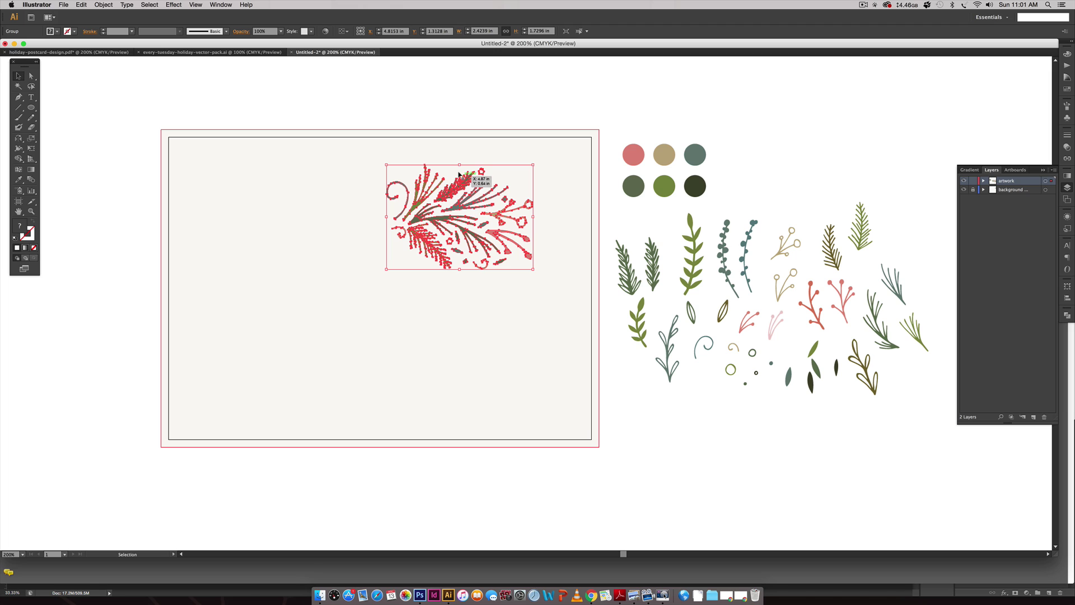
- Duplicate the sprig group leftward, mirror it across a vertical axis, and set it beside the original
left_click(437, 106)
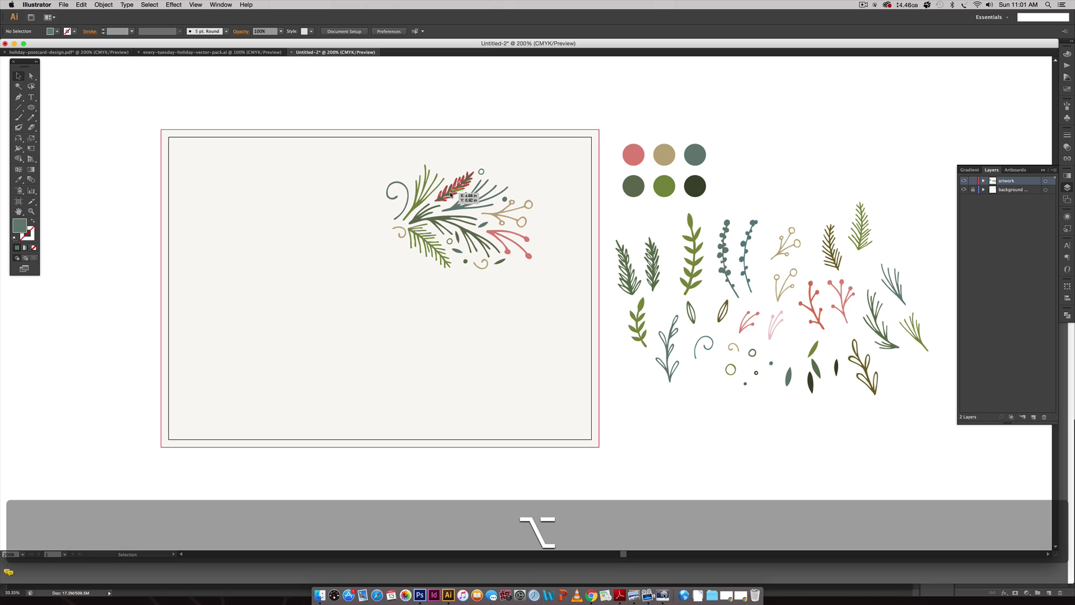
left_click_drag(445, 193, 280, 185)
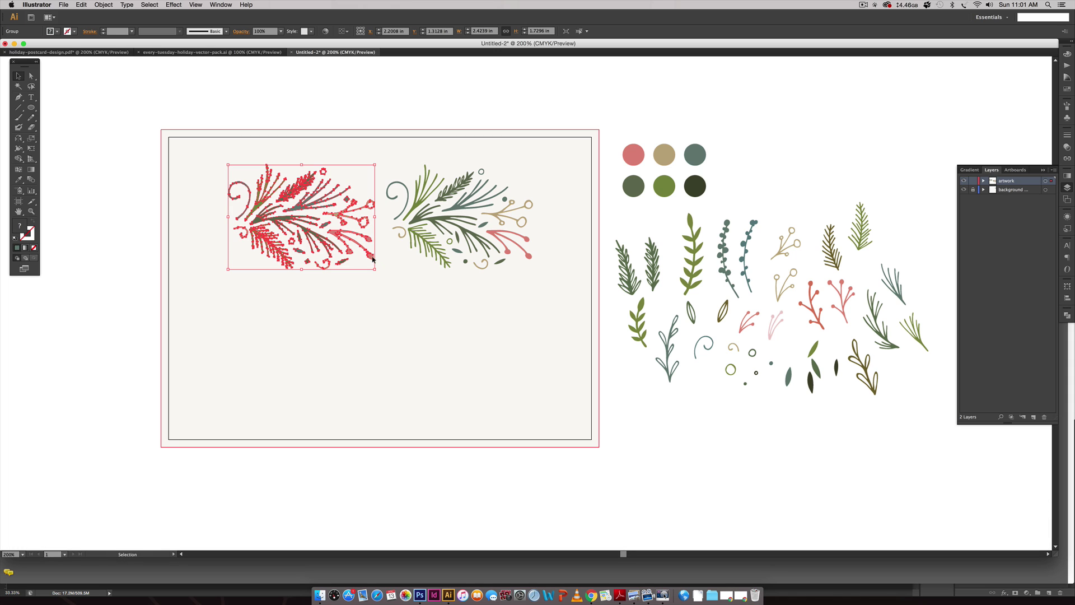
key("o")
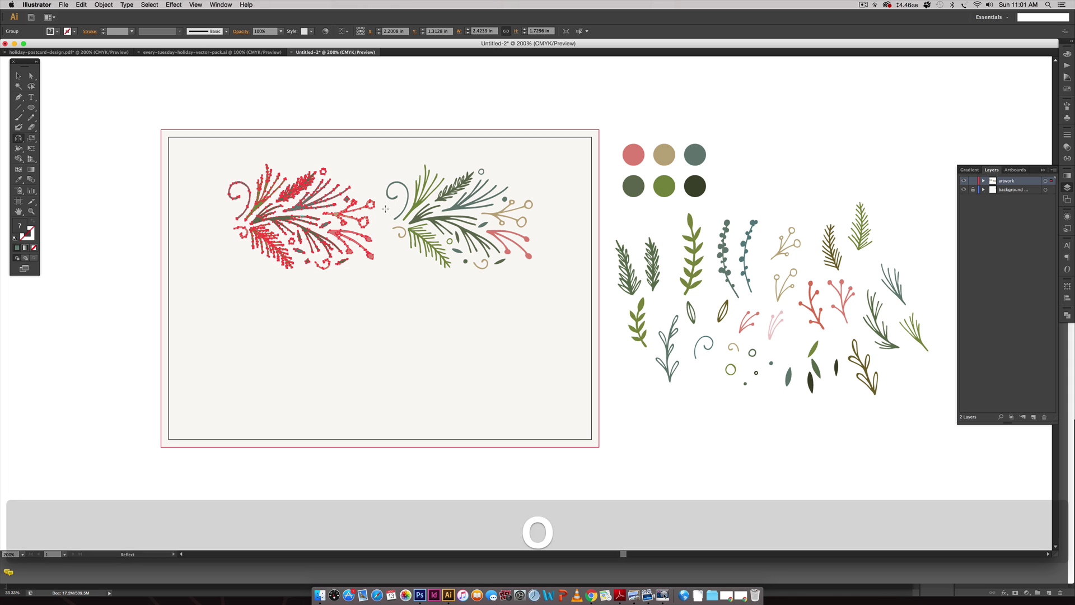
left_click(386, 214)
left_click_drag(395, 212, 469, 219)
key("v")
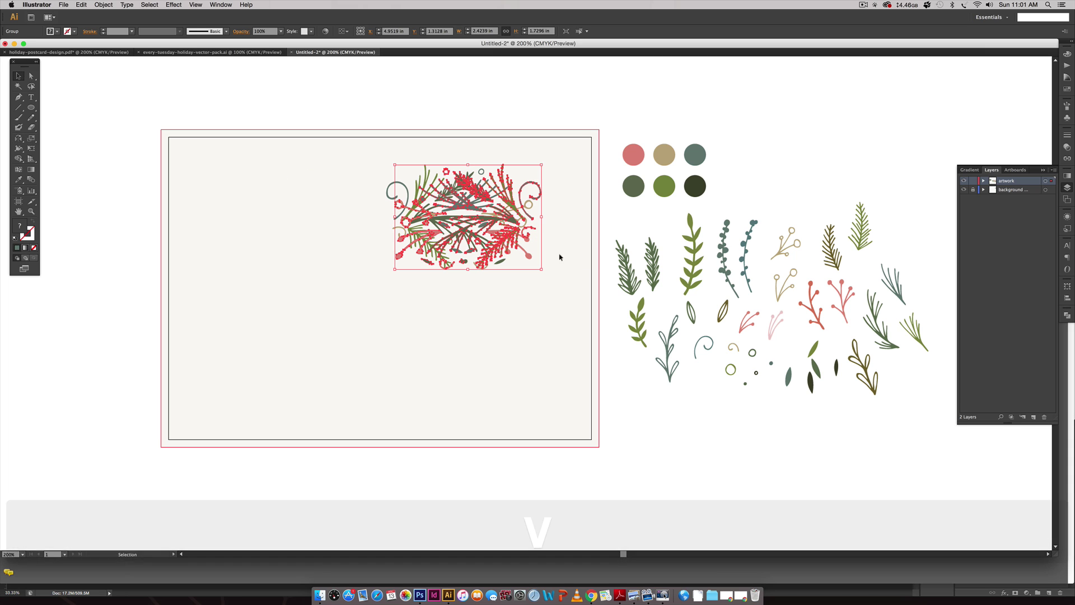
left_click_drag(525, 182, 370, 184)
left_click(614, 412)
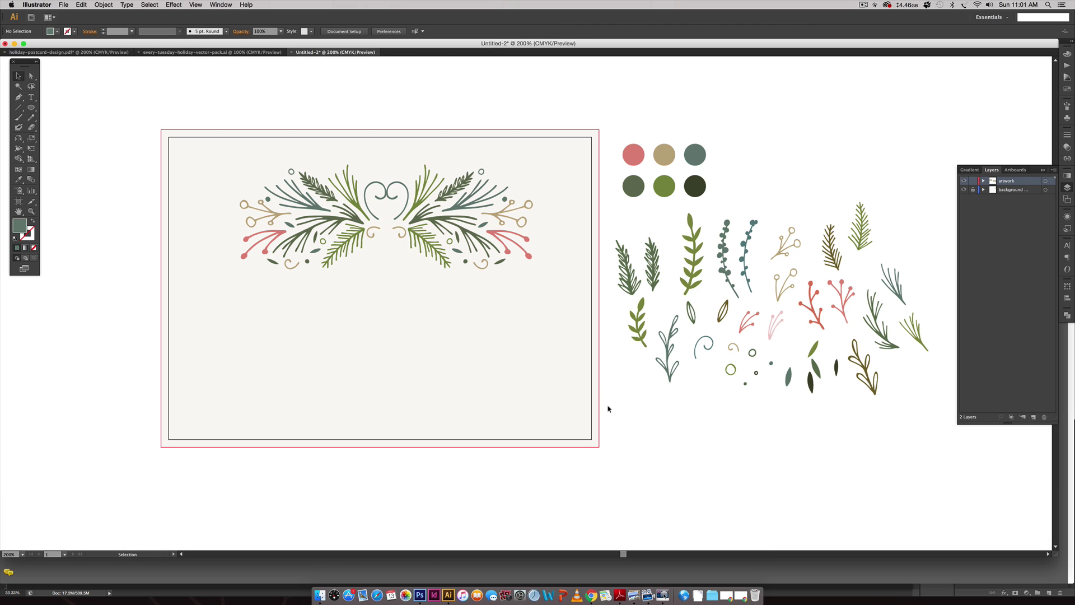
- Duplicate both wreath halves downward and reflect the copy into an upside-down bottom garland
left_click(425, 240)
left_click(347, 233, "shift")
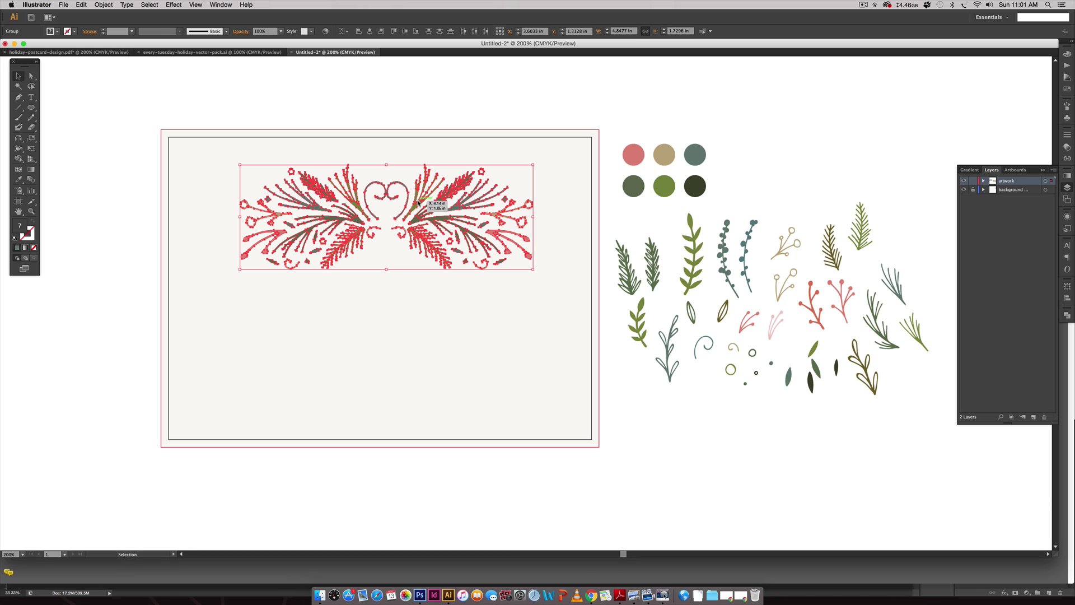
left_click_drag(417, 202, 419, 287)
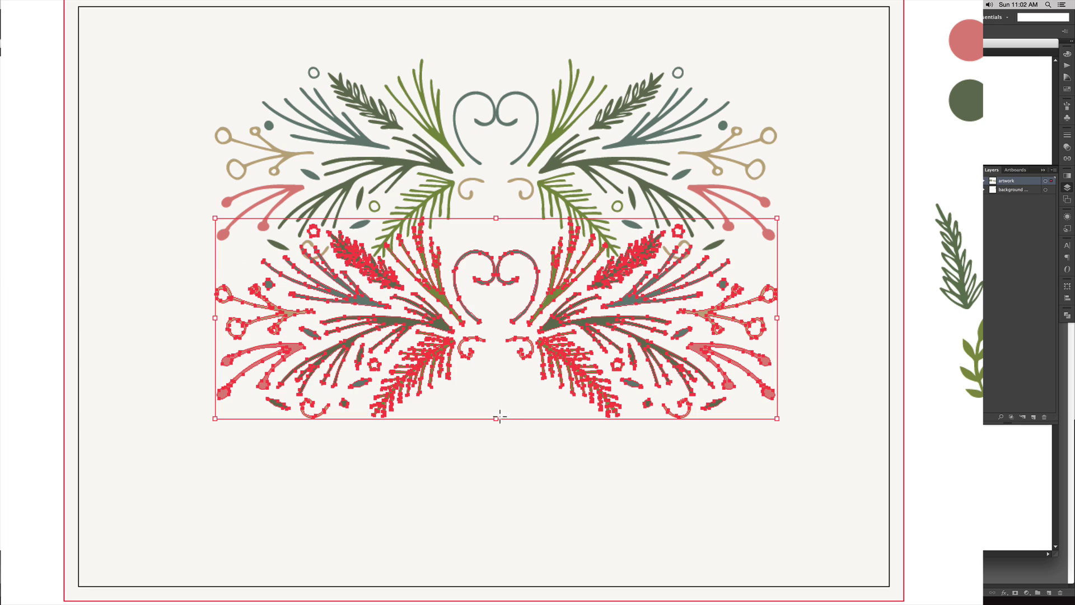
key("o")
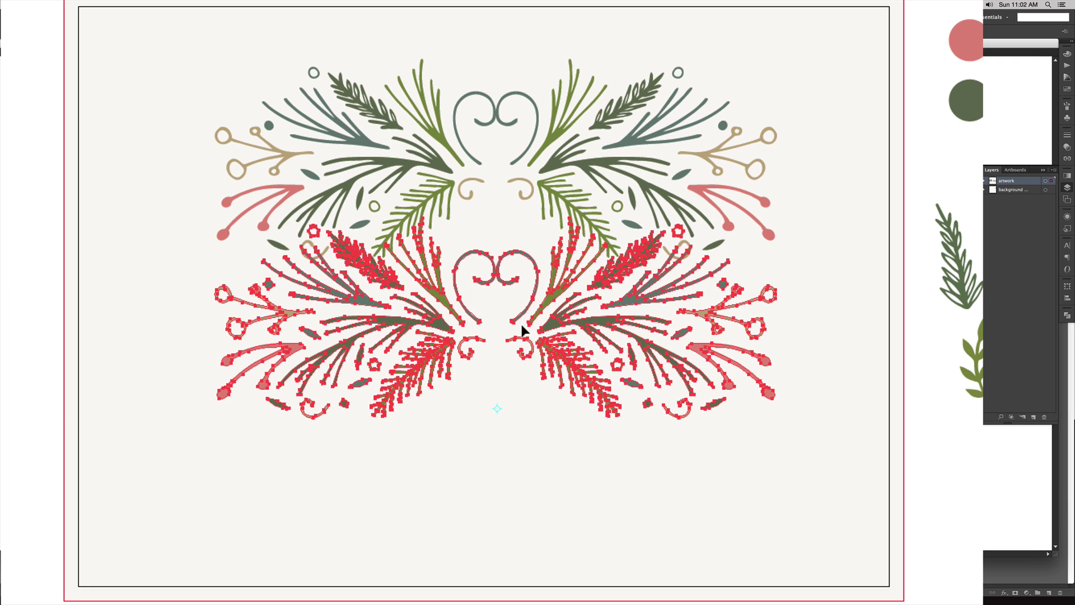
left_click_drag(533, 301, 527, 465)
key("v")
left_click(924, 540)
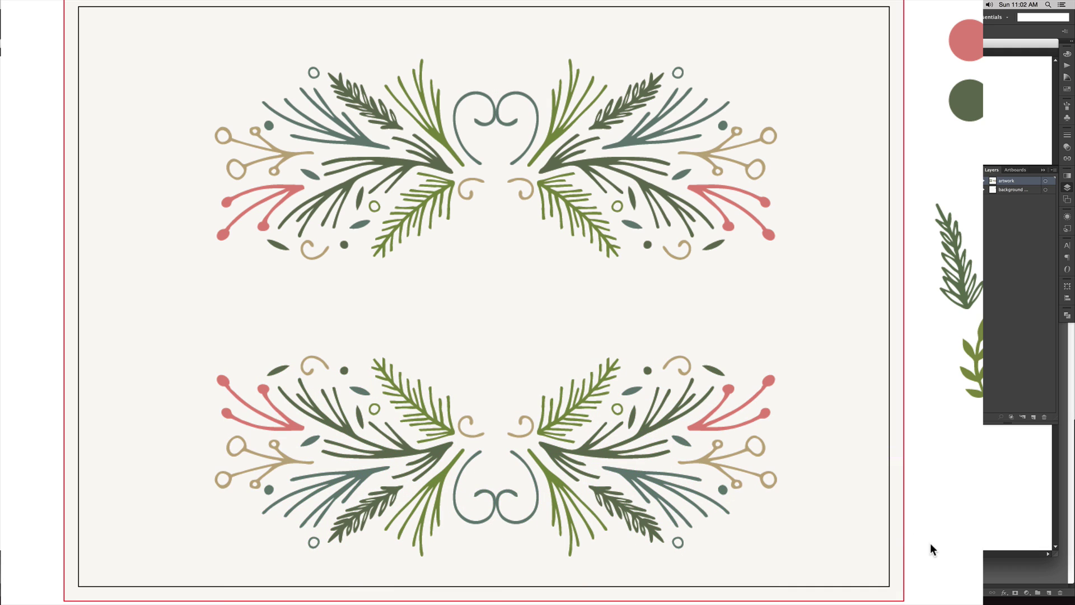
- Scale all the wreath artwork down slightly around its centre
left_click_drag(800, 71, 448, 448)
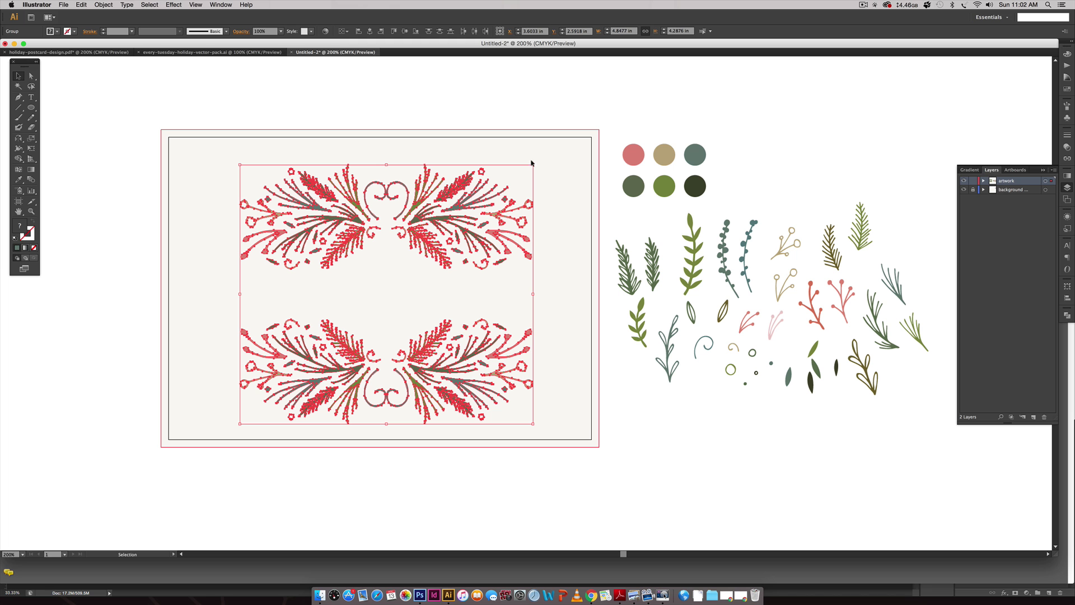
left_click_drag(531, 163, 521, 176)
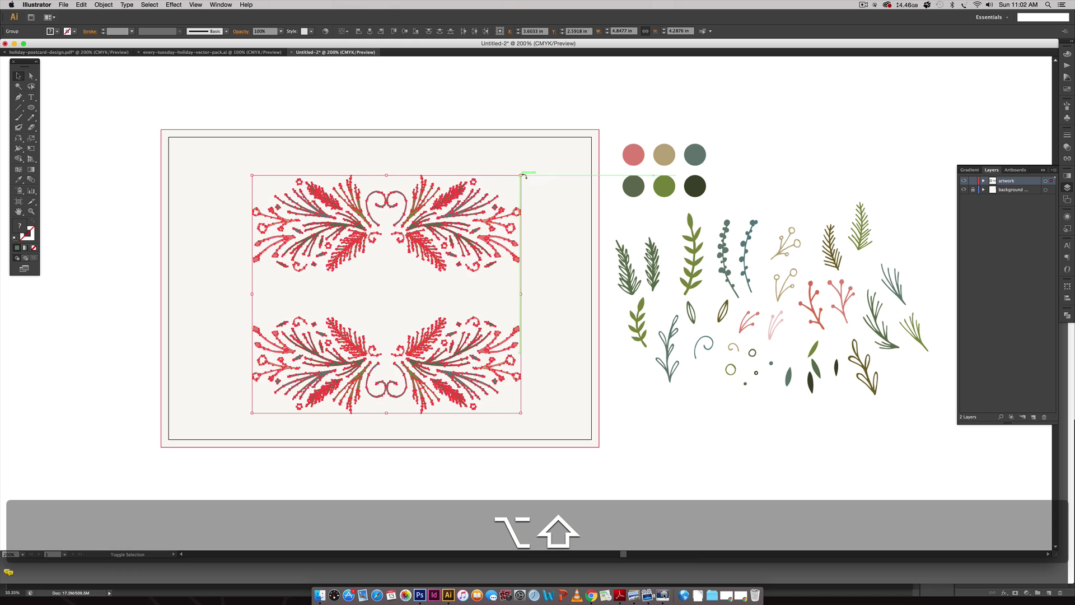
left_click(588, 384)
- Group the upper and lower garlands separately, nudging the lower one slightly down
left_click_drag(297, 152, 427, 202)
key("super+g")
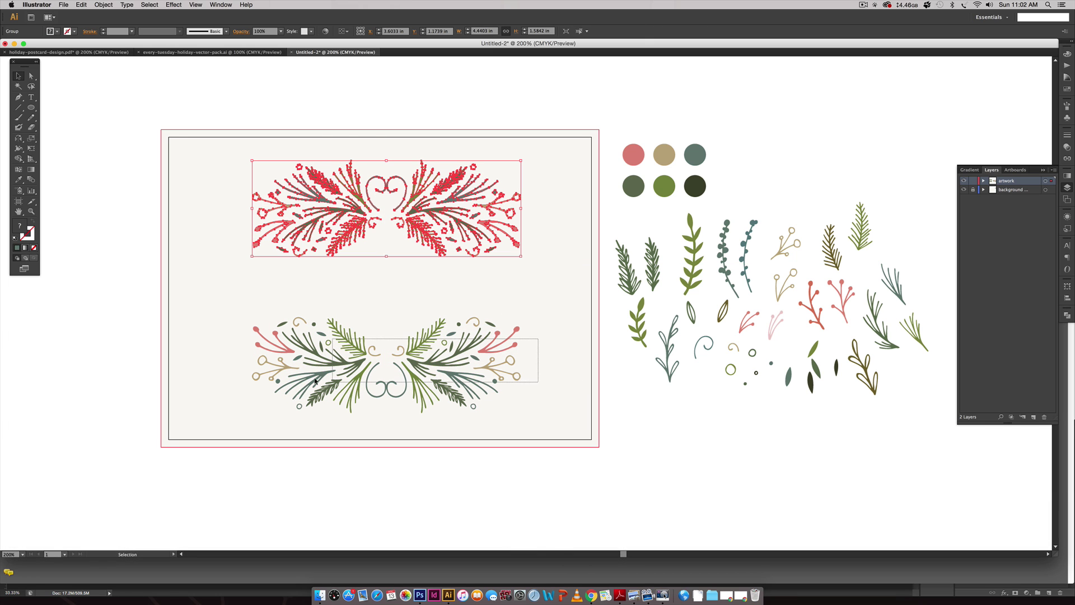
left_click(488, 361)
key("super+g")
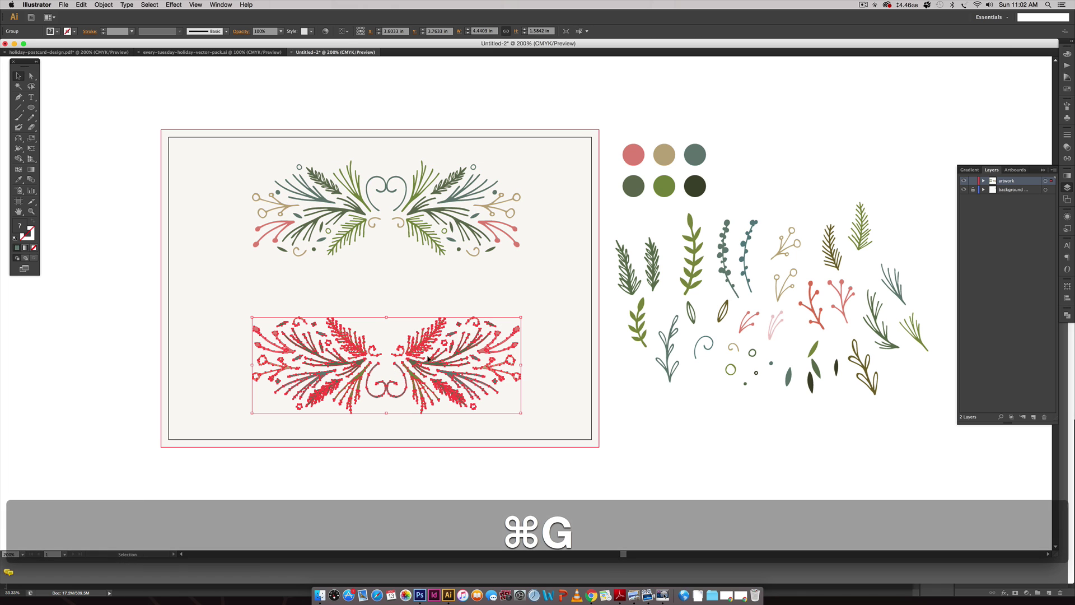
left_click_drag(421, 350, 419, 358)
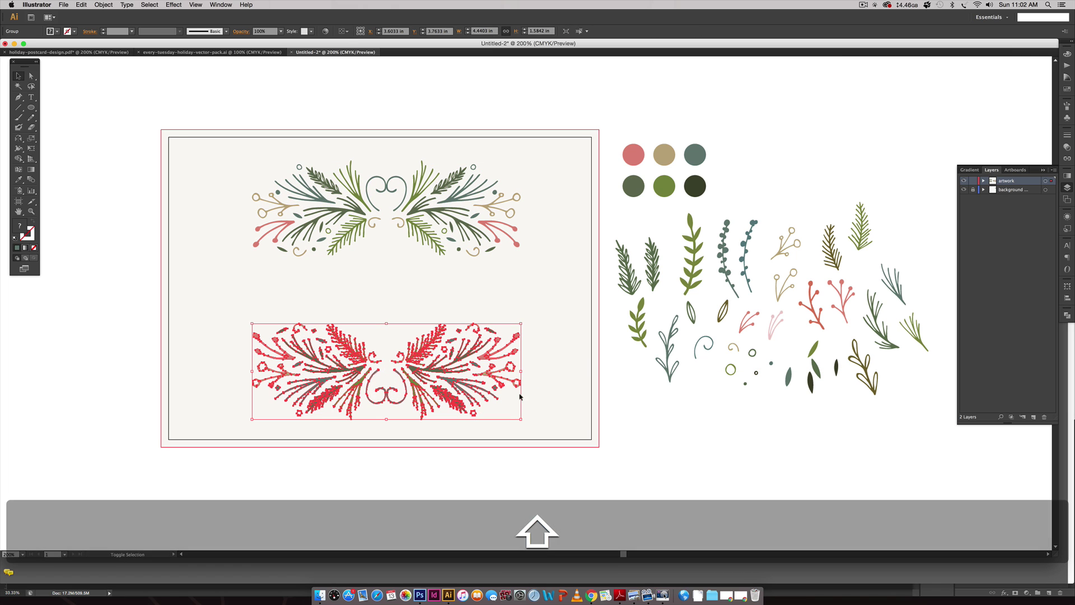
left_click(625, 417)
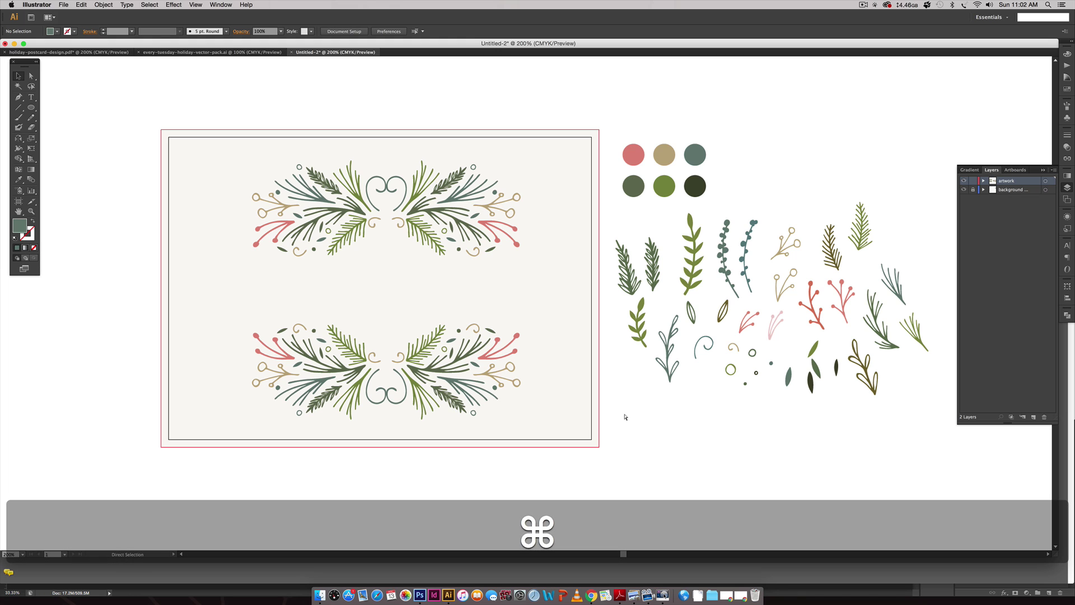
- Show rulers, place a vertical guide at the card's centre, and shift both garlands onto it
key("super+r")
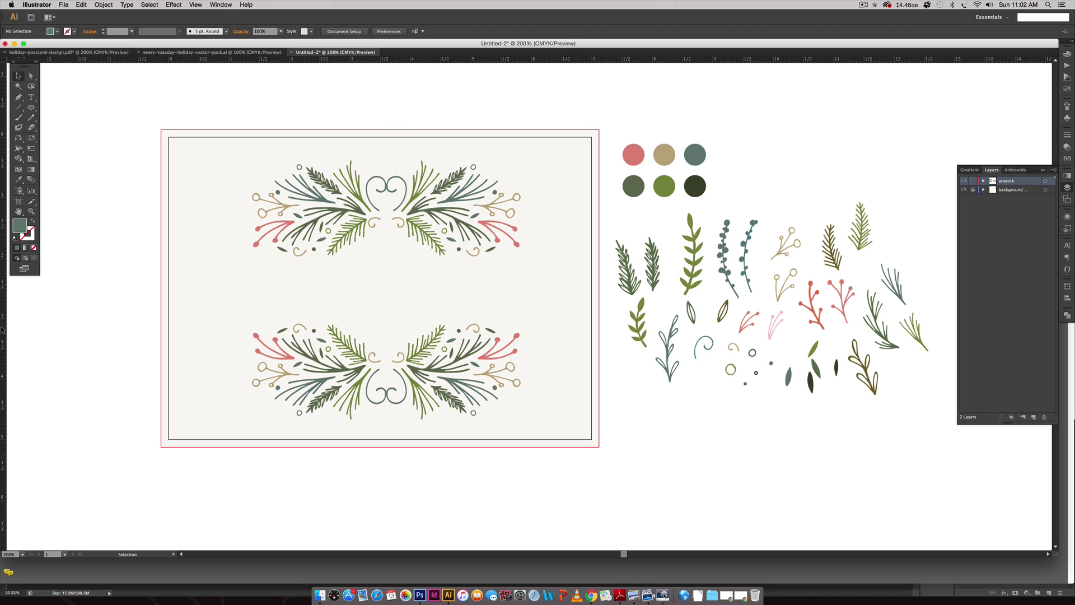
left_click_drag(3, 329, 377, 249)
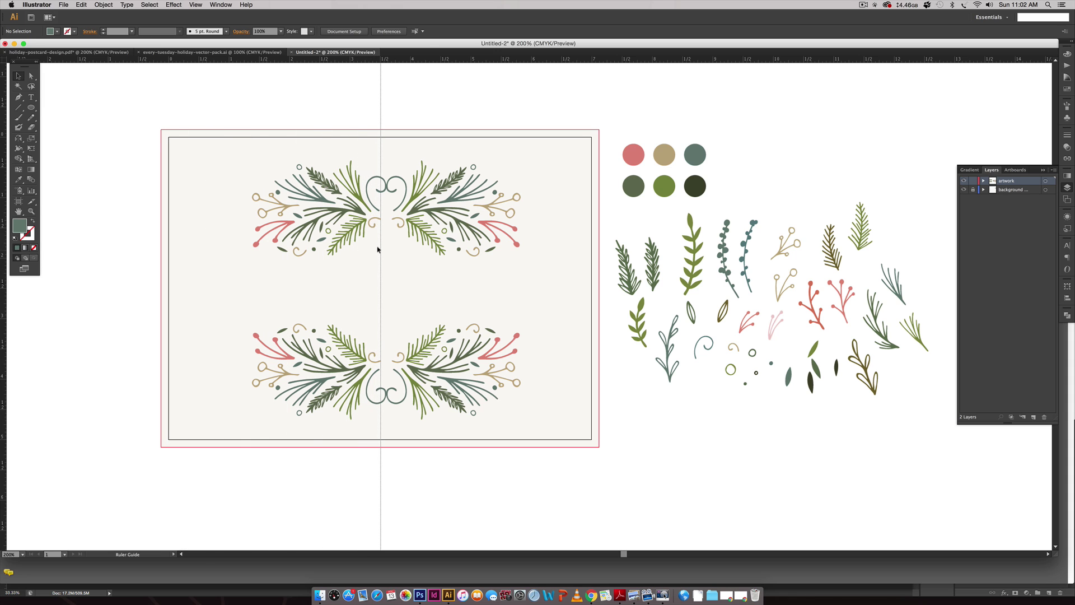
left_click(459, 208)
left_click(414, 355, "shift")
left_click_drag(414, 356, 410, 355)
left_click(532, 480)
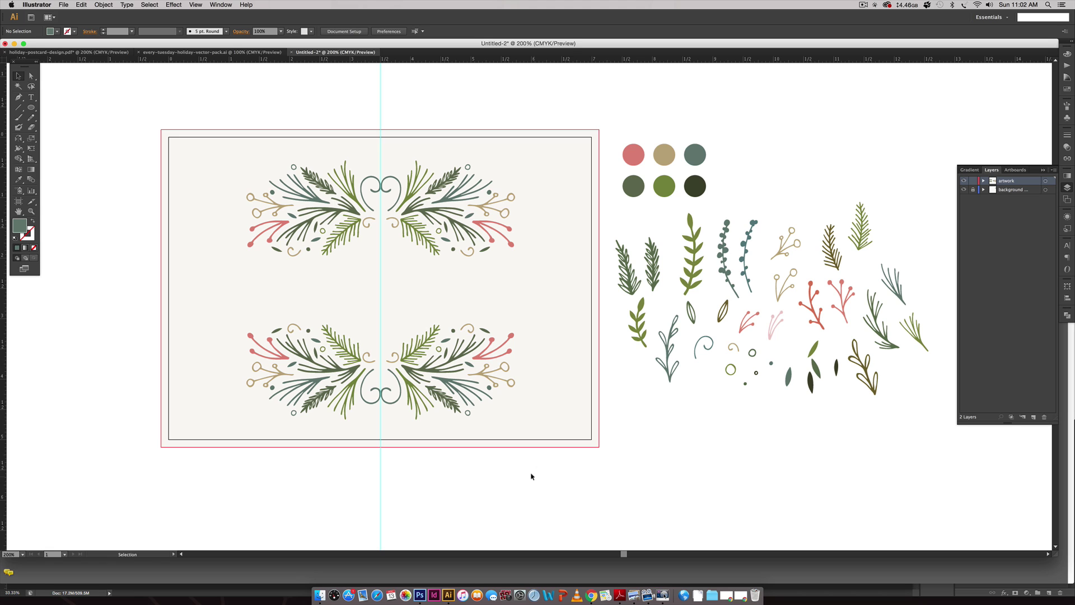
- Hide the guides and briefly compare against the finished holiday-postcard-design.pdf
key("super")
key("super+semicolon")
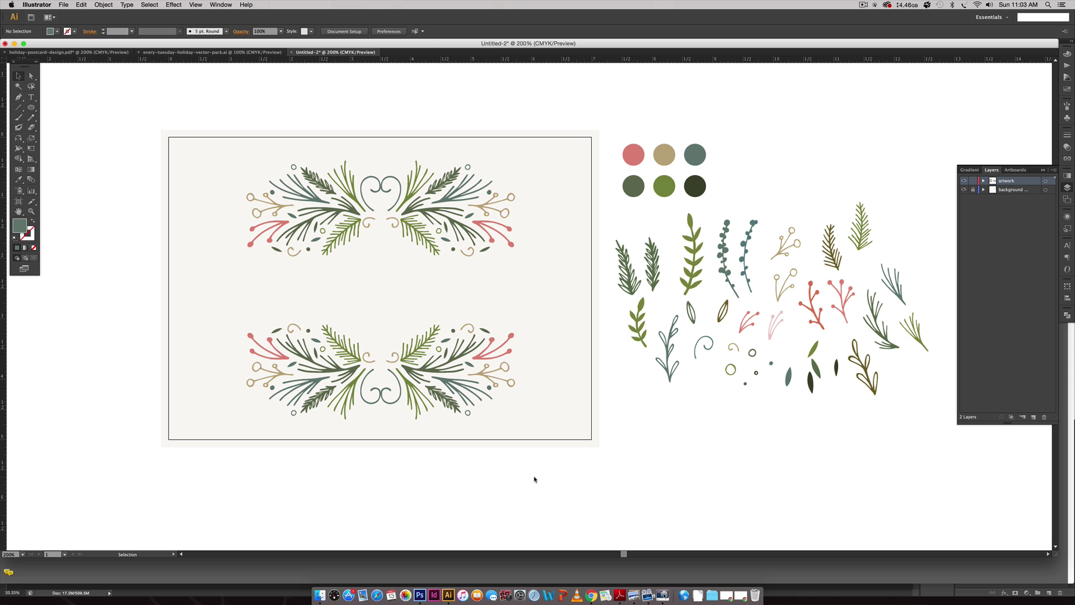
left_click(67, 52)
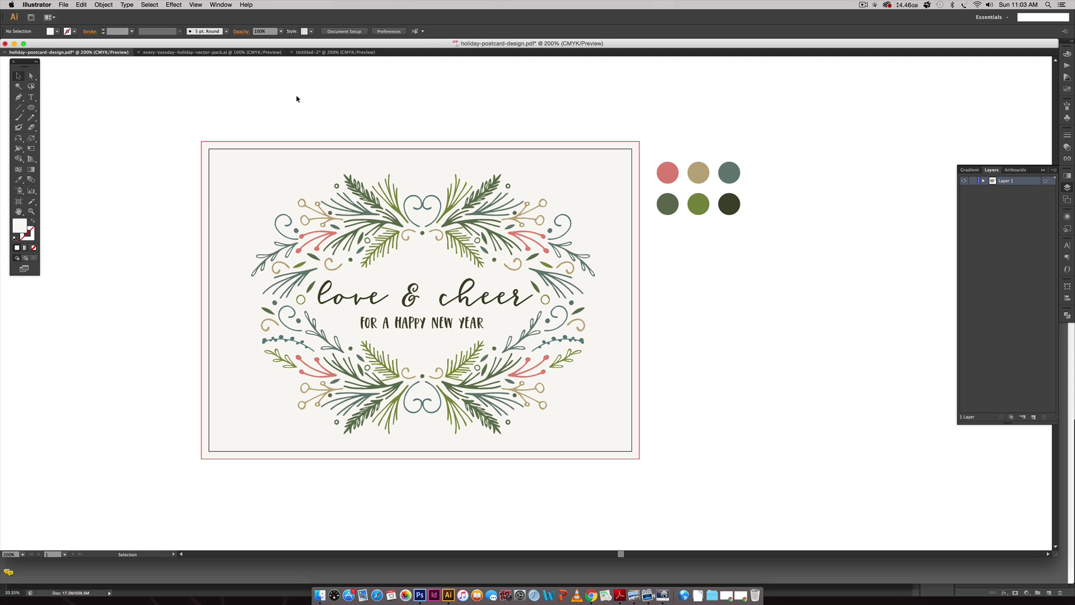
left_click(333, 53)
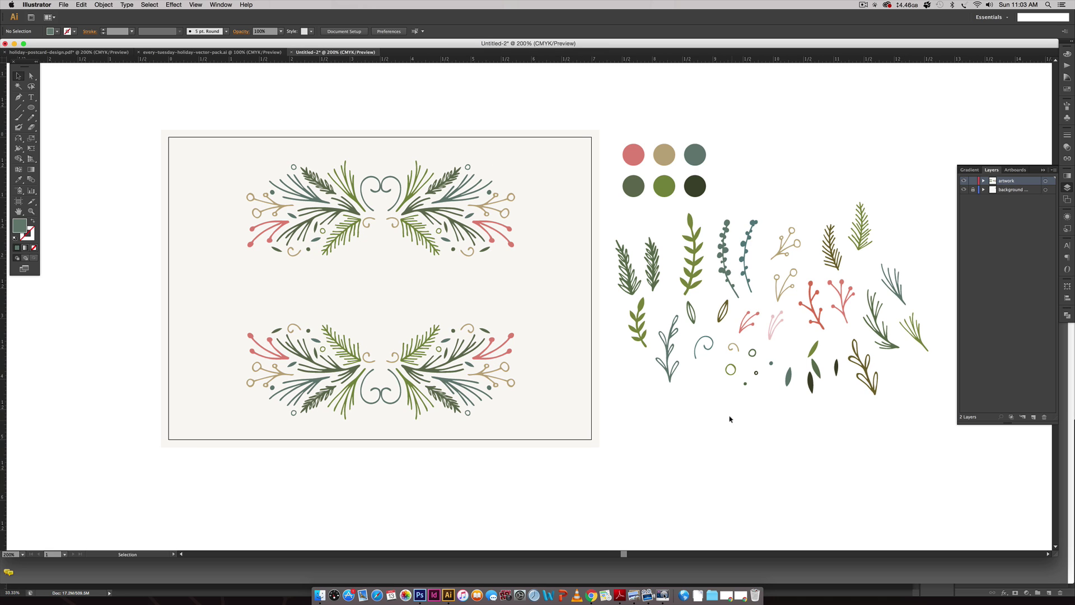
- Copy a small dot to each garland's centre and align both dots on the guide
left_click_drag(771, 363, 384, 361)
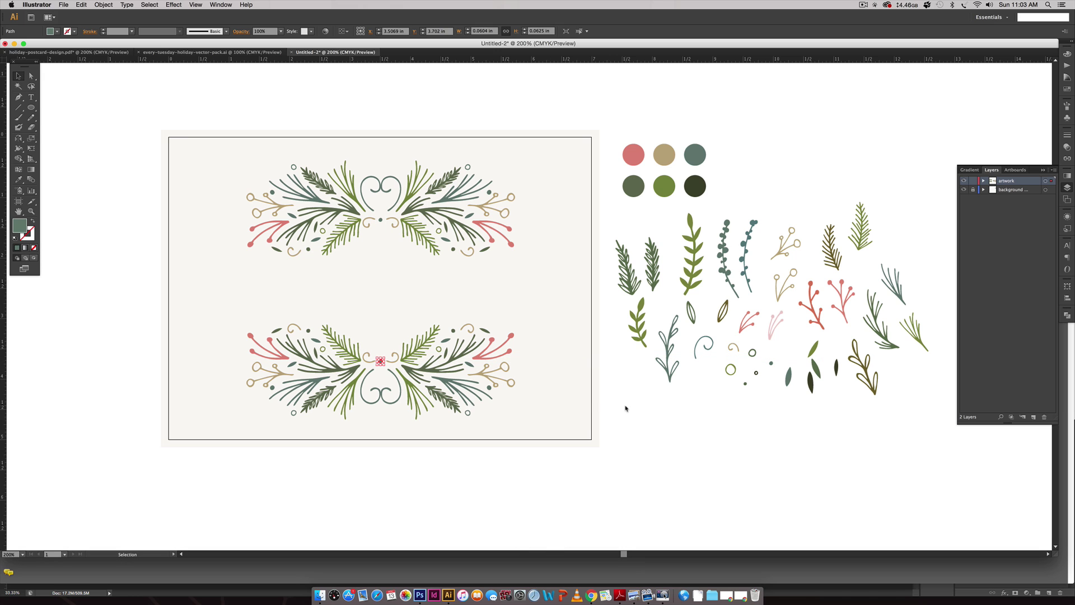
left_click(623, 408)
left_click(380, 361)
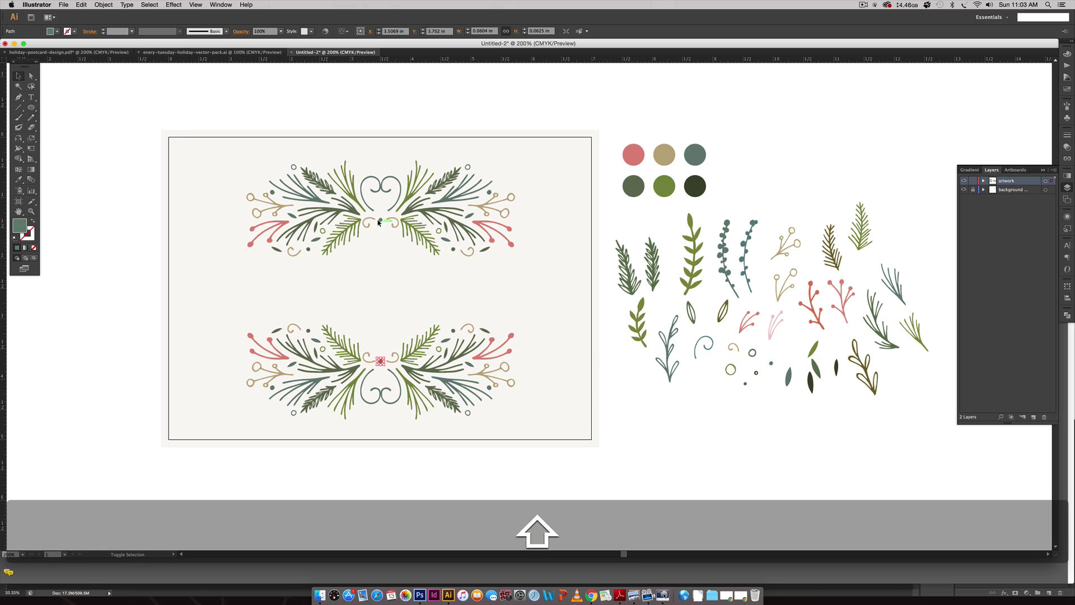
left_click(380, 219, "shift")
key("super+semicolon")
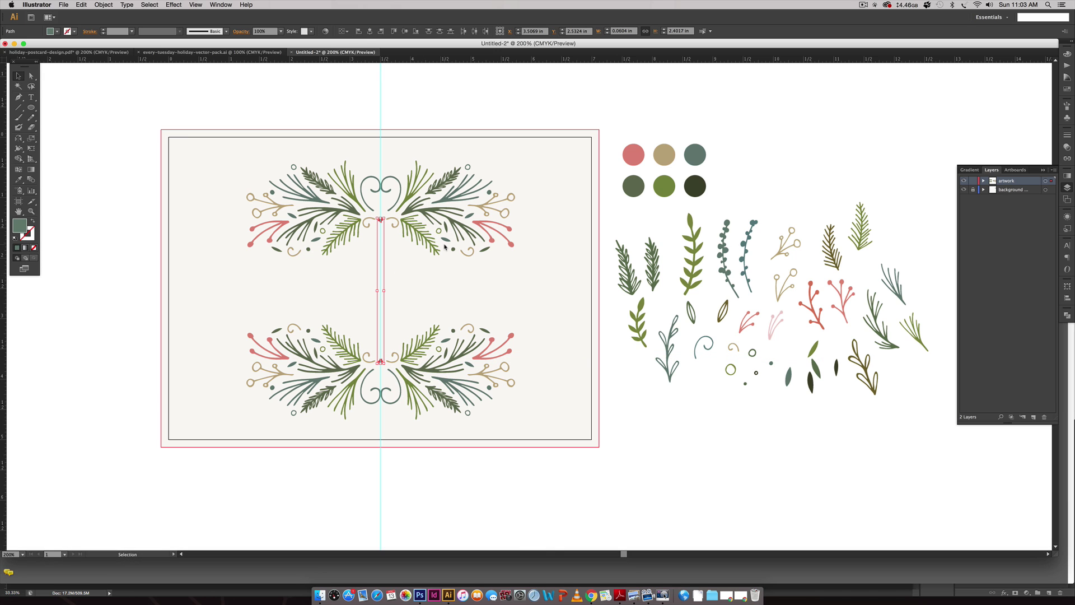
key("Right")
key("Left")
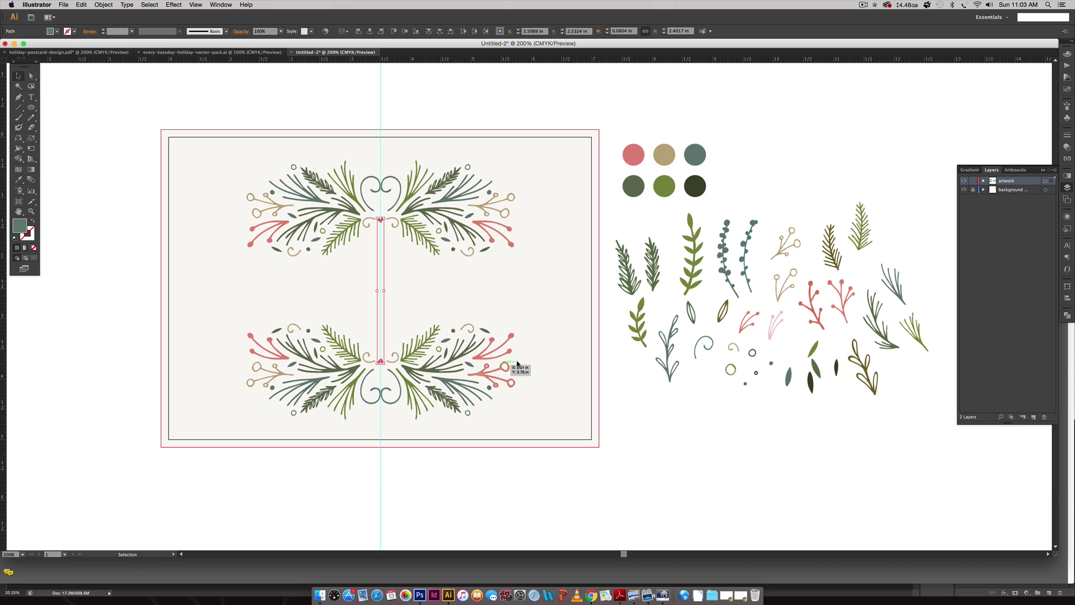
- Hide the guides and bring up holiday-postcard-design.pdf for reference
left_click(643, 475)
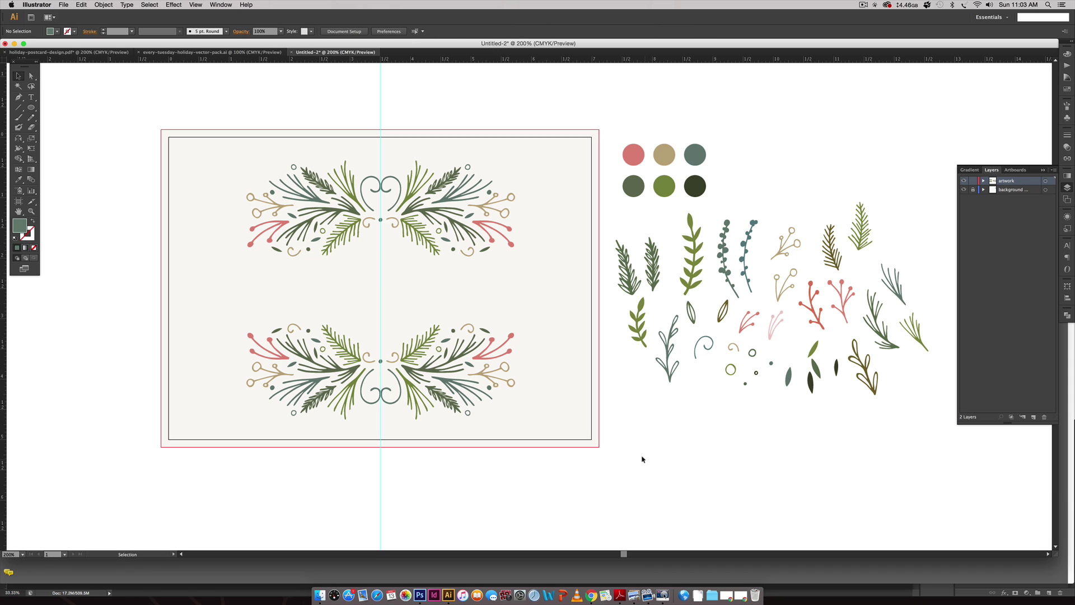
key("super+semicolon")
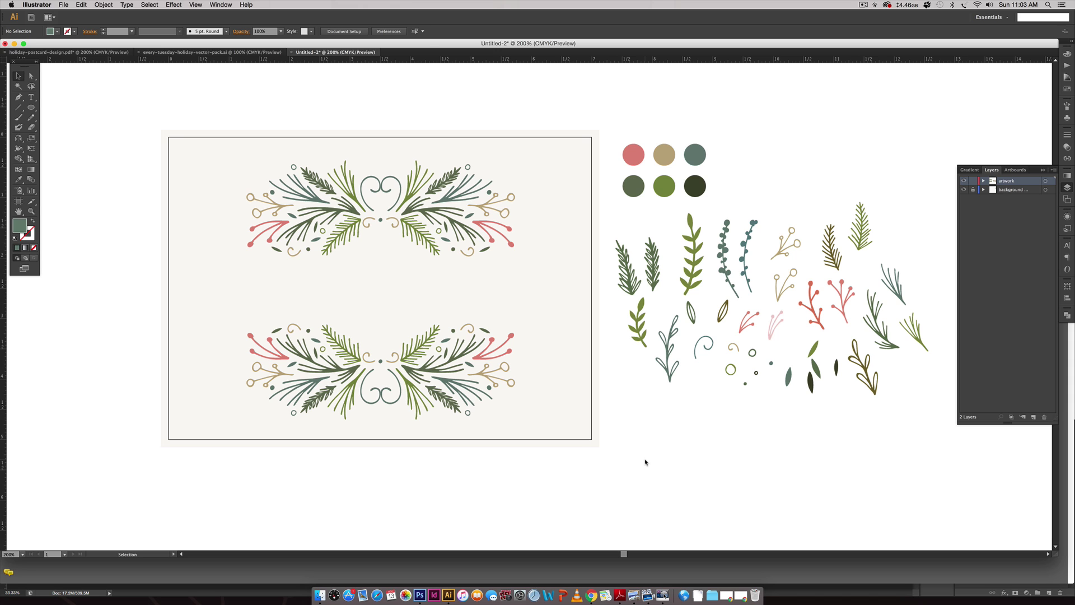
left_click(91, 52)
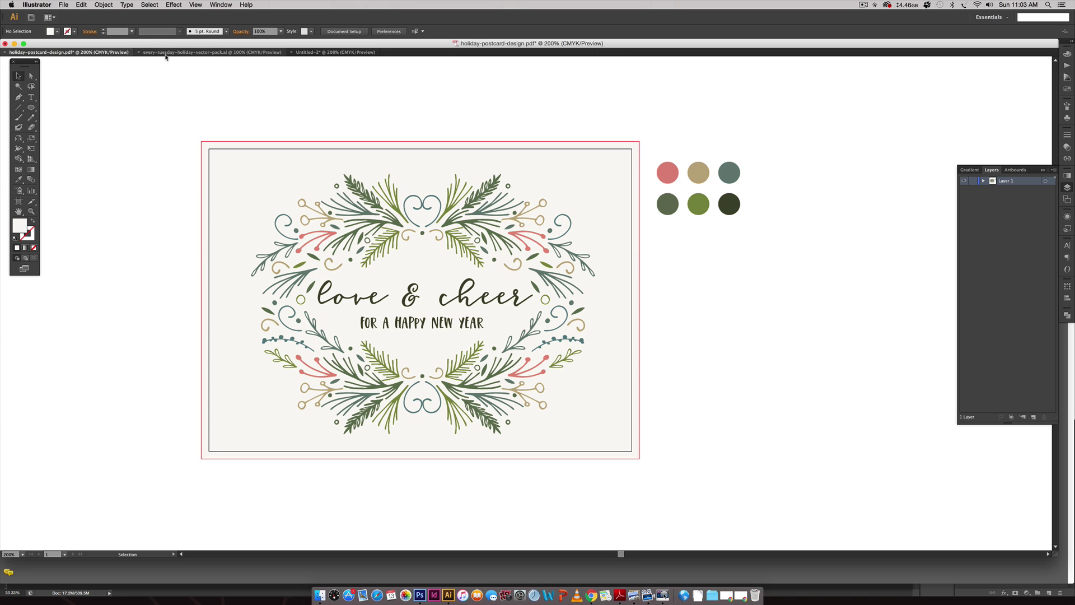
- Place a tan swirl at the top garland's left end and nudge it slightly down
left_click(335, 52)
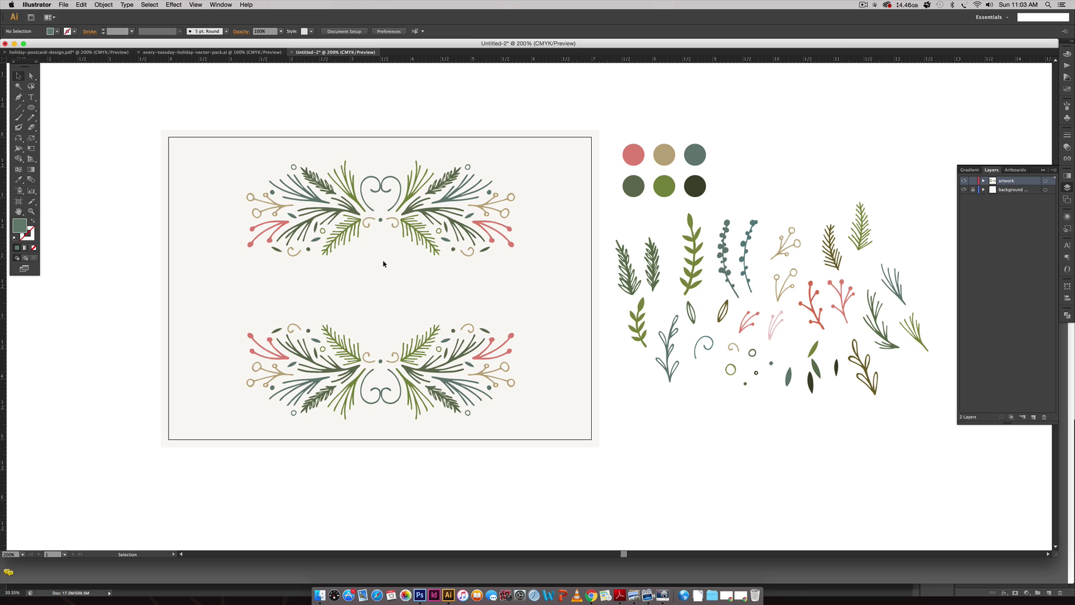
key("super+v")
left_click_drag(383, 264, 348, 312)
left_click(241, 219, "shift")
key("super+z")
key("super+z")
key("Down")
- Adjust the garland positions and move a sprig to the wreath's lower left
left_click_drag(593, 135, 190, 440)
left_click_drag(369, 386, 364, 380)
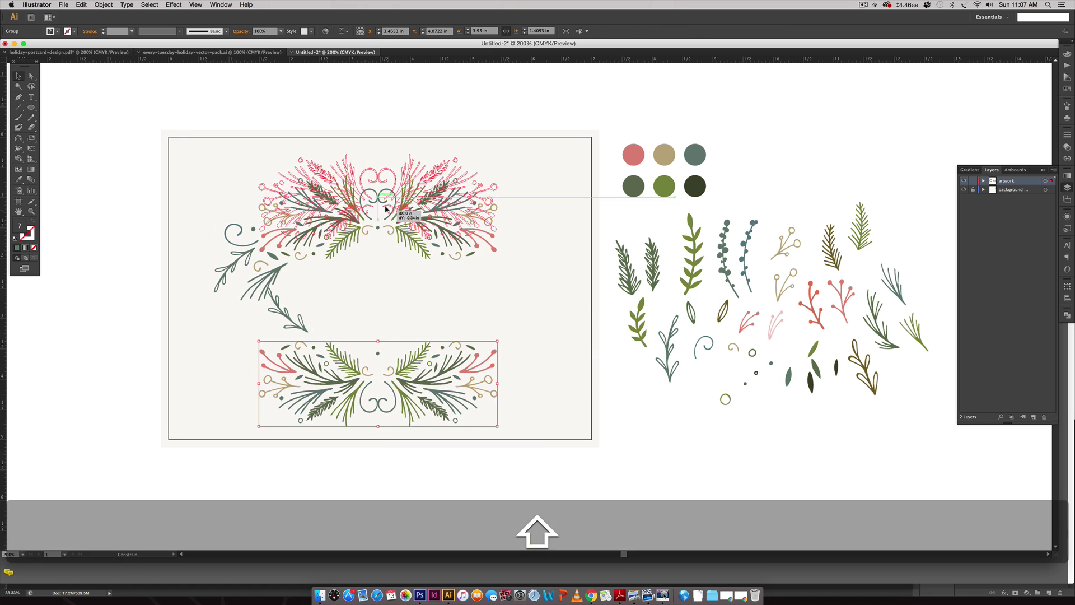
left_click(376, 370, "shift")
left_click(288, 308)
left_click_drag(263, 319, 264, 353, "alt")
- Add a rotated green sprig copy and a scaled-down tan ring copy at lower left
left_click_drag(291, 386, 319, 436, "alt")
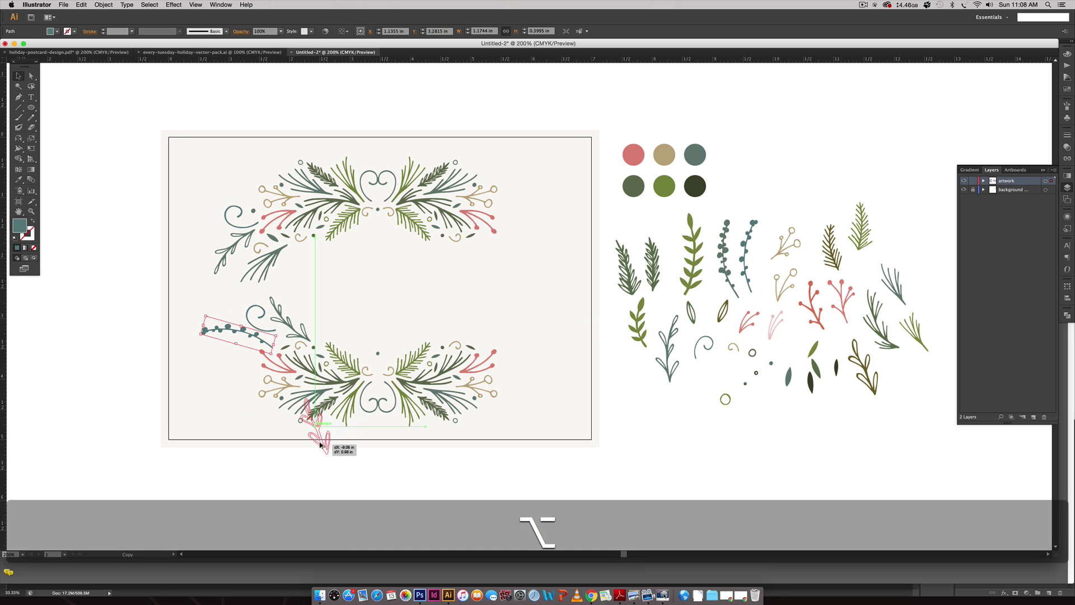
left_click_drag(221, 406, 238, 356)
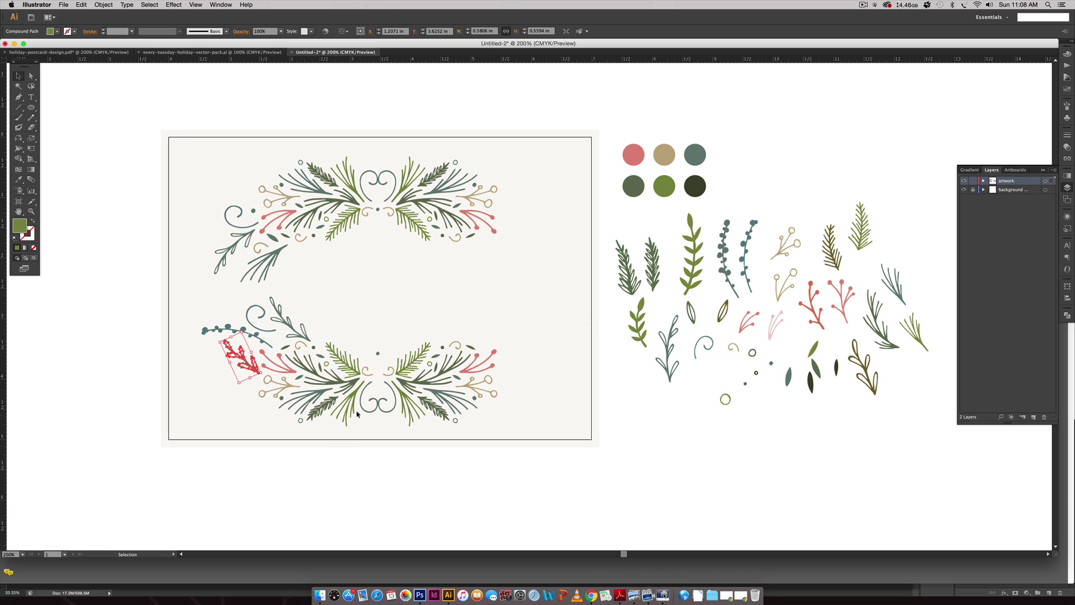
left_click_drag(241, 311, 224, 313)
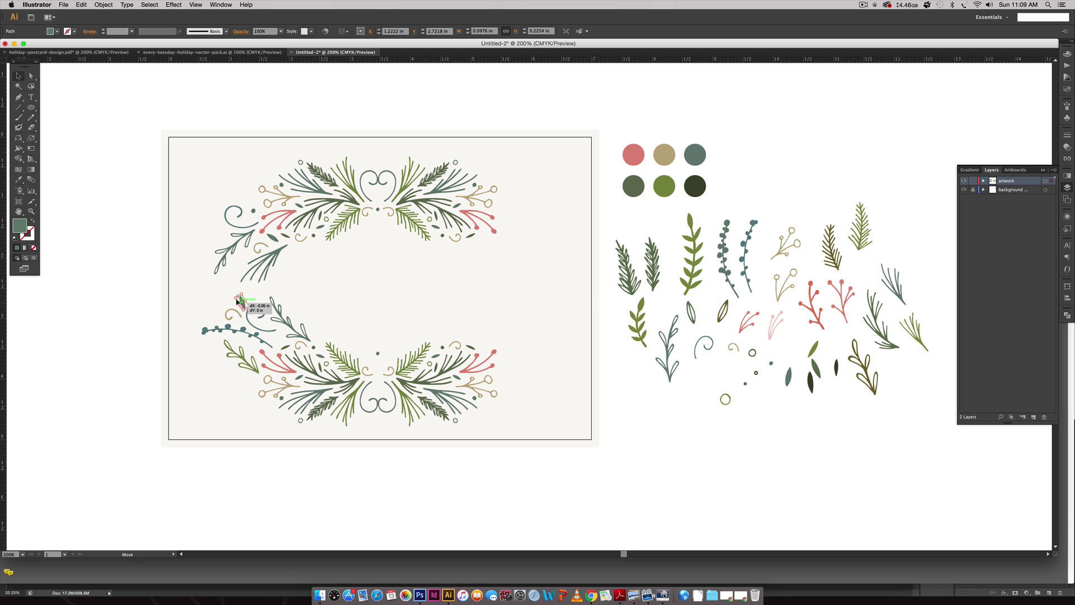
left_click(235, 270)
left_click(610, 408)
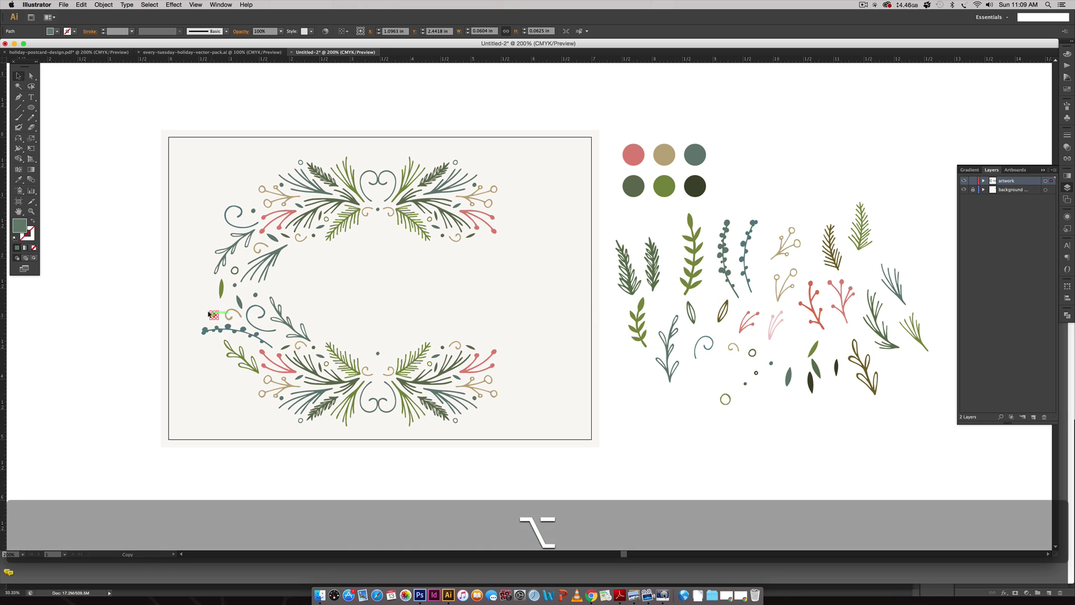
- Duplicate a small dot into the wreath's left gap
left_click_drag(256, 296, 212, 307)
left_click(241, 396)
scroll(324, 456, "right", 5)
scroll(324, 456, "up", 1)
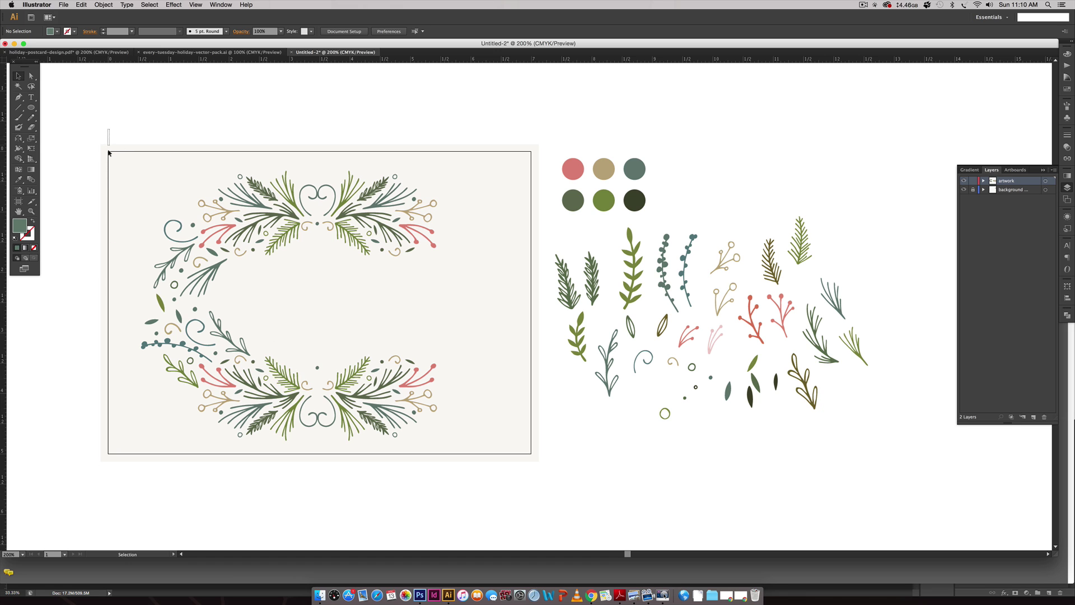
- Select the wreath minus its upper and lower branches, then nudge one piece straight down
left_click_drag(108, 129, 302, 468)
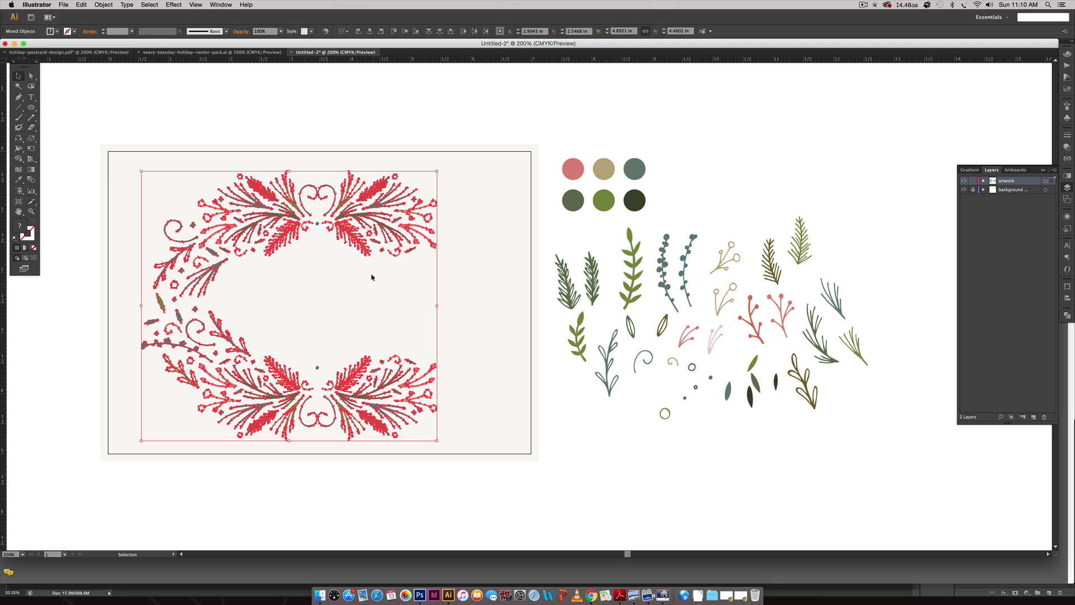
key("shift")
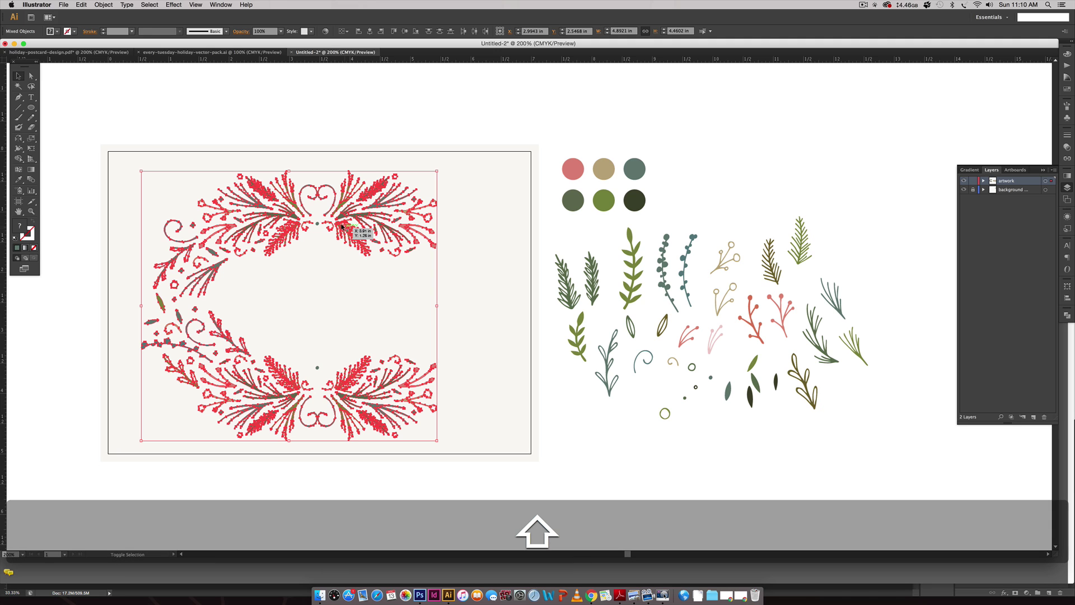
left_click(342, 225, "shift")
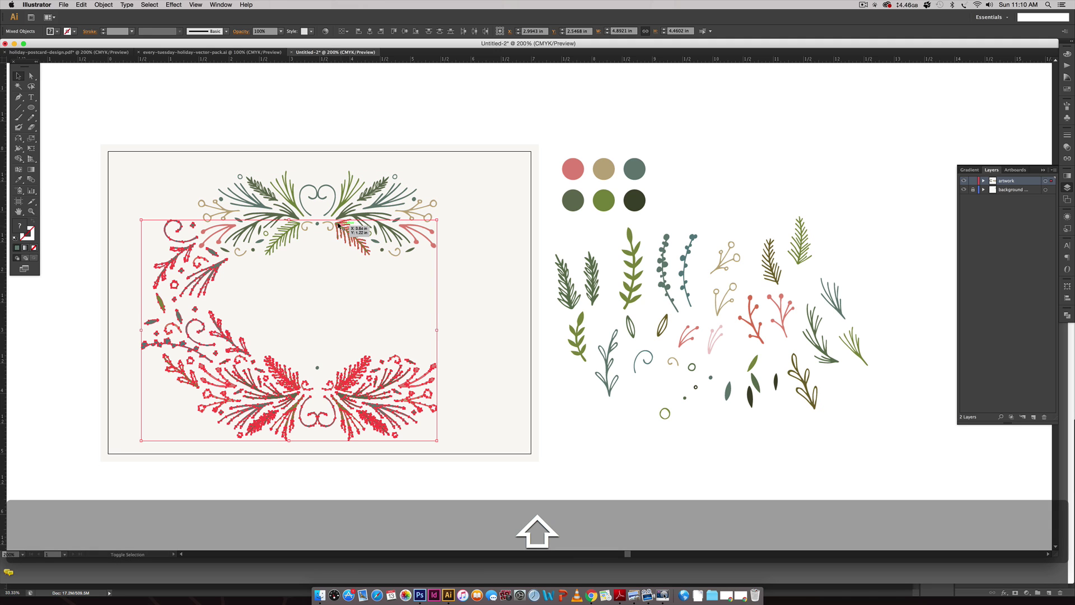
left_click(352, 396, "shift")
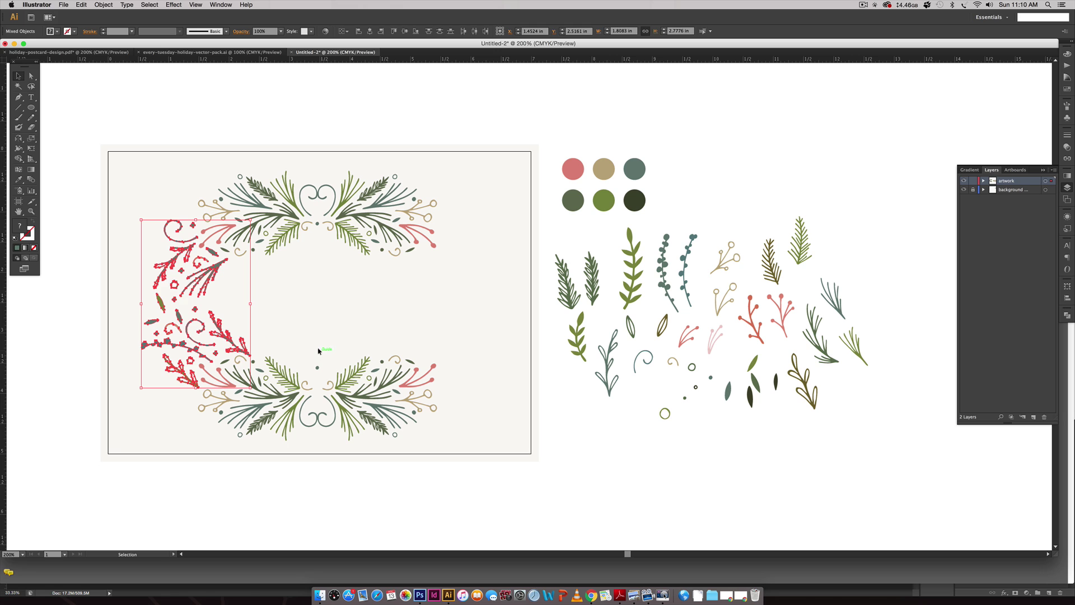
left_click(317, 367)
left_click_drag(317, 368, 314, 387)
key("shift")
- Group the left-side sprigs, excluding the upper and lower garlands and centre hearts
left_click_drag(150, 167, 464, 429)
key("shift")
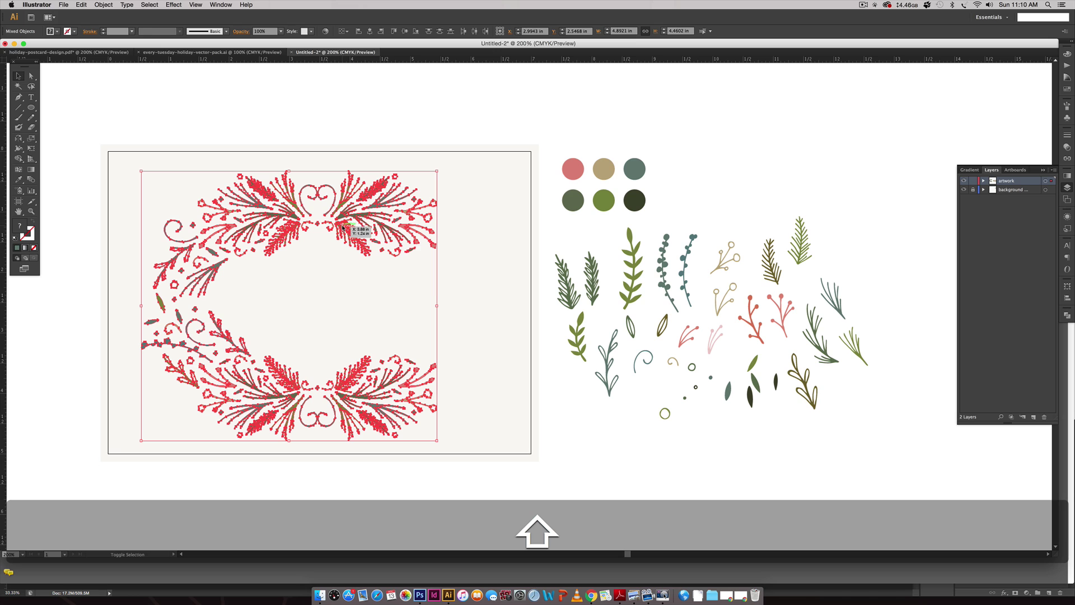
left_click(343, 227, "shift")
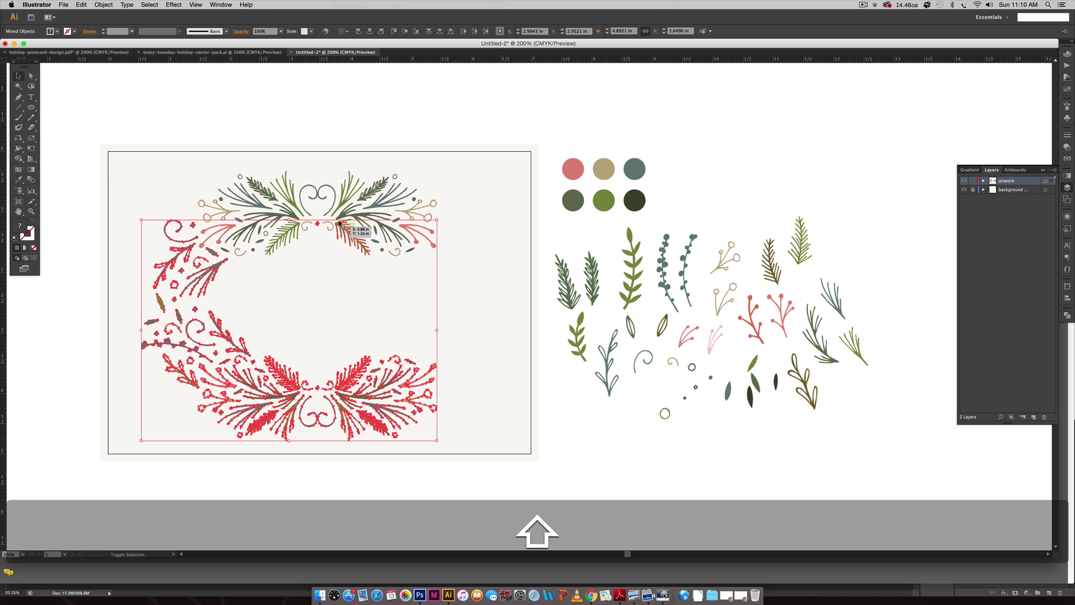
left_click(363, 395, "shift")
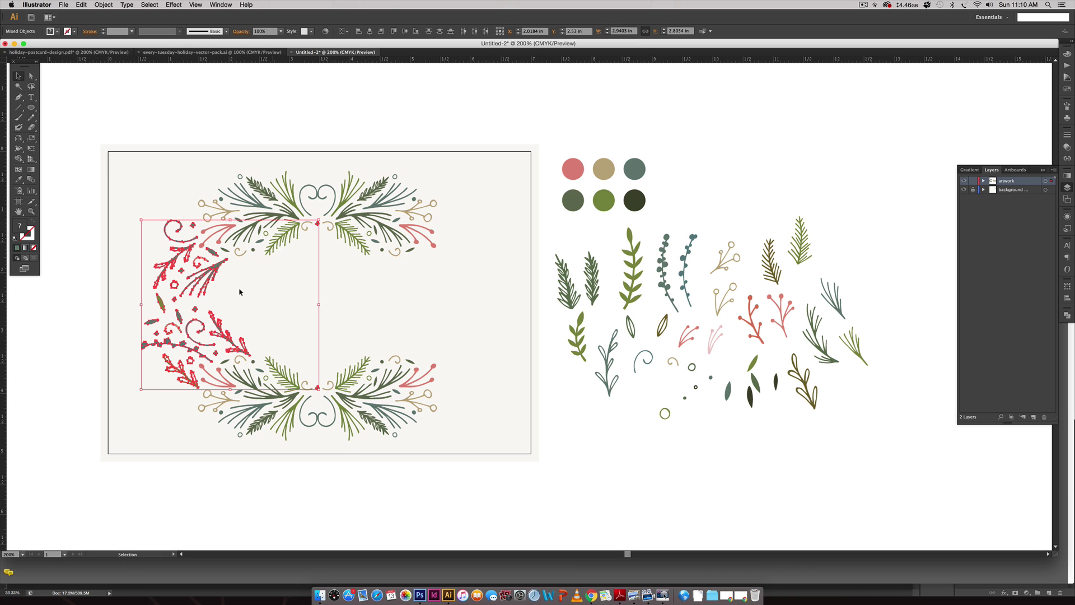
key("shift")
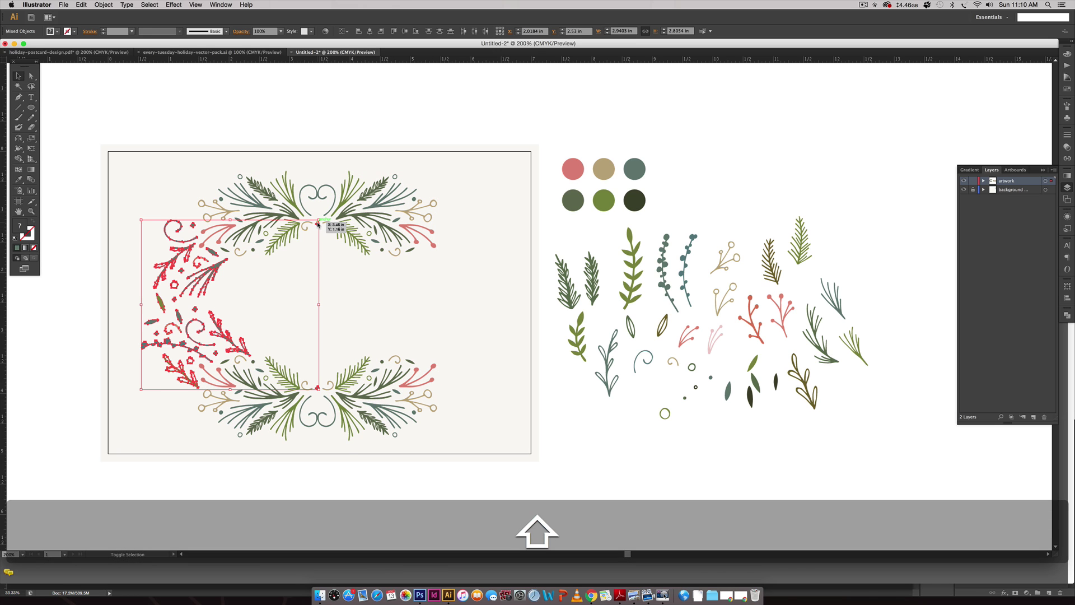
left_click(317, 388, "shift")
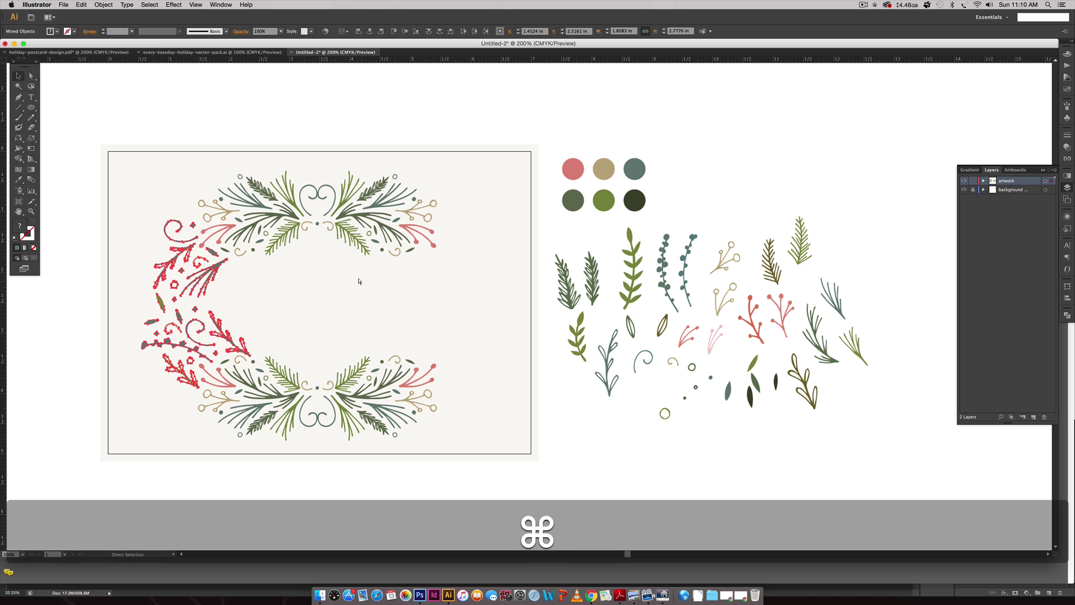
key("super+g")
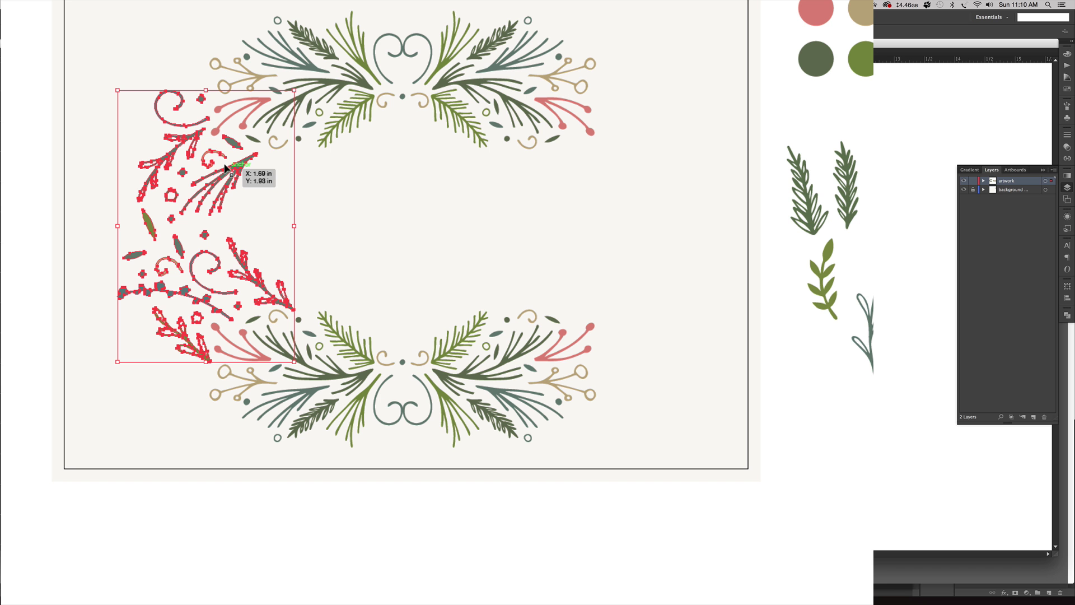
- Duplicate the left sprig group to the right and reflect it horizontally
left_click_drag(227, 168, 696, 178)
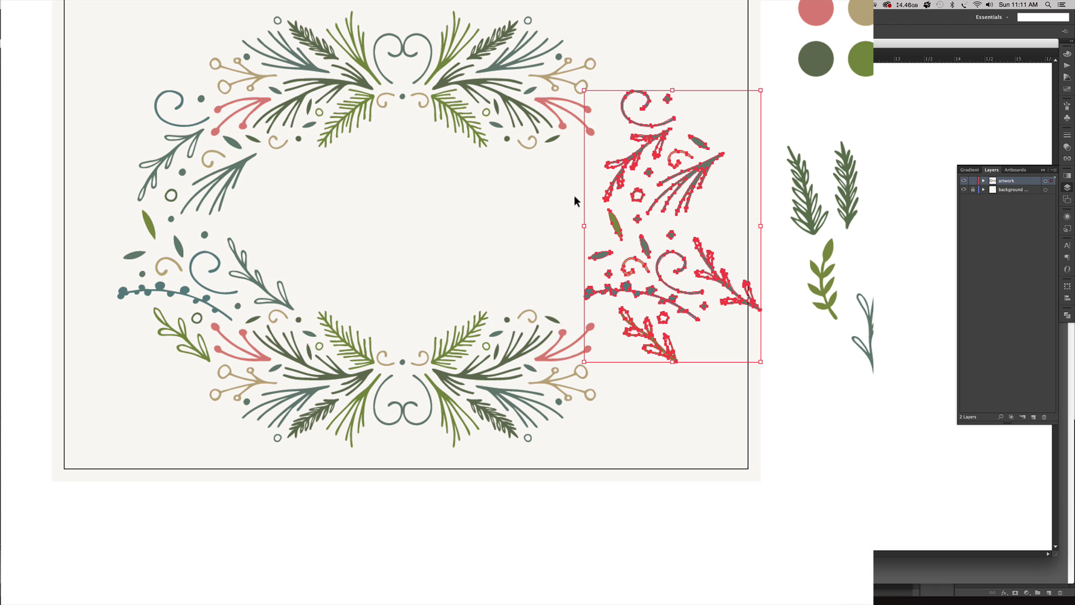
key("o")
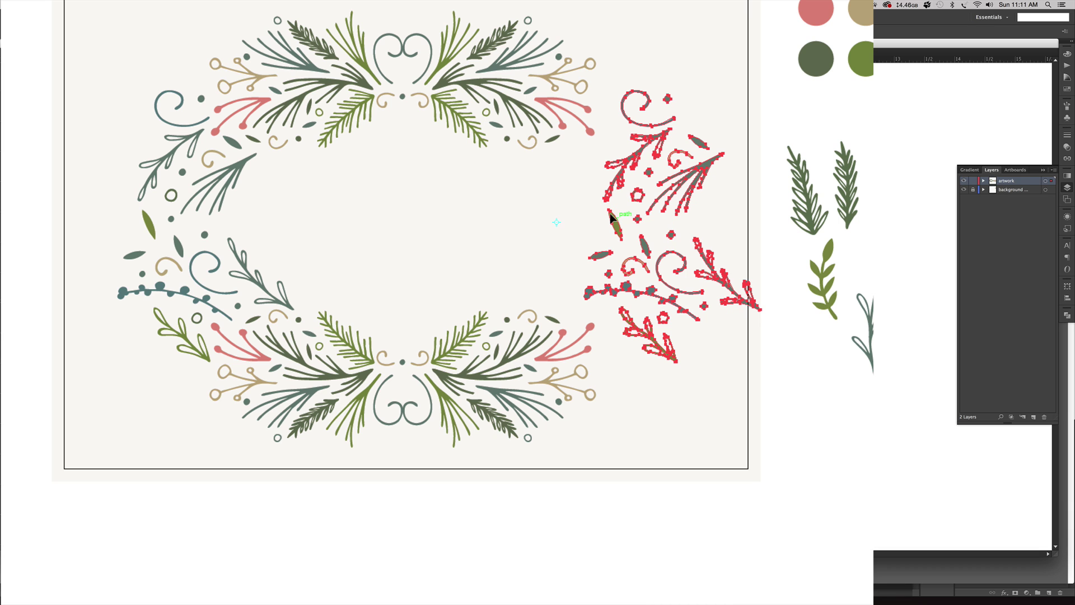
left_click_drag(611, 216, 588, 187)
key("v")
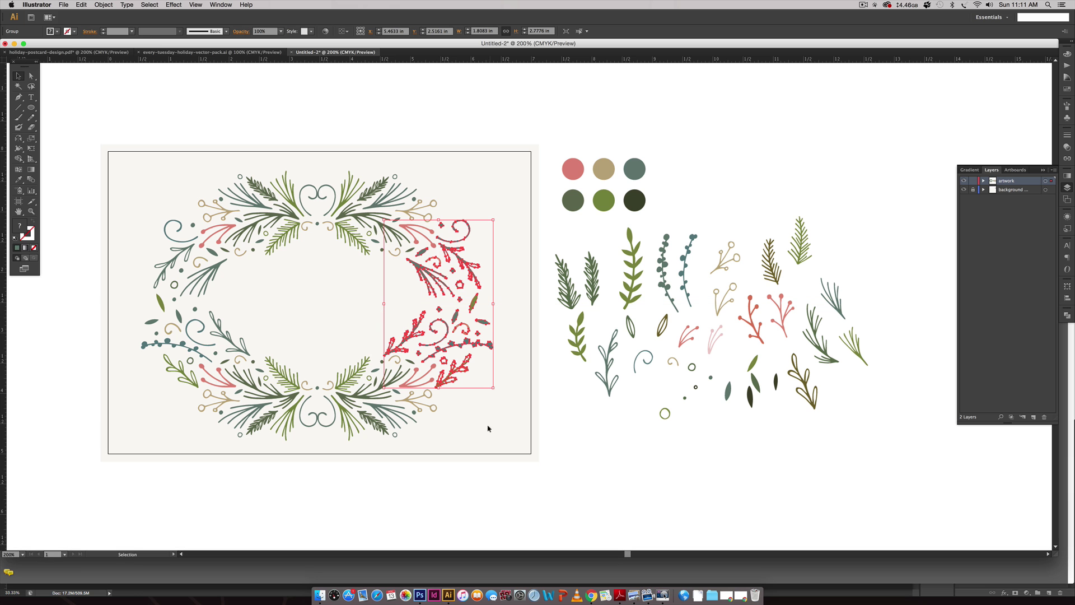
left_click(491, 438)
- Select four small dots across the left and right sprigs with Direct Selection
scroll(564, 442, "left", 3)
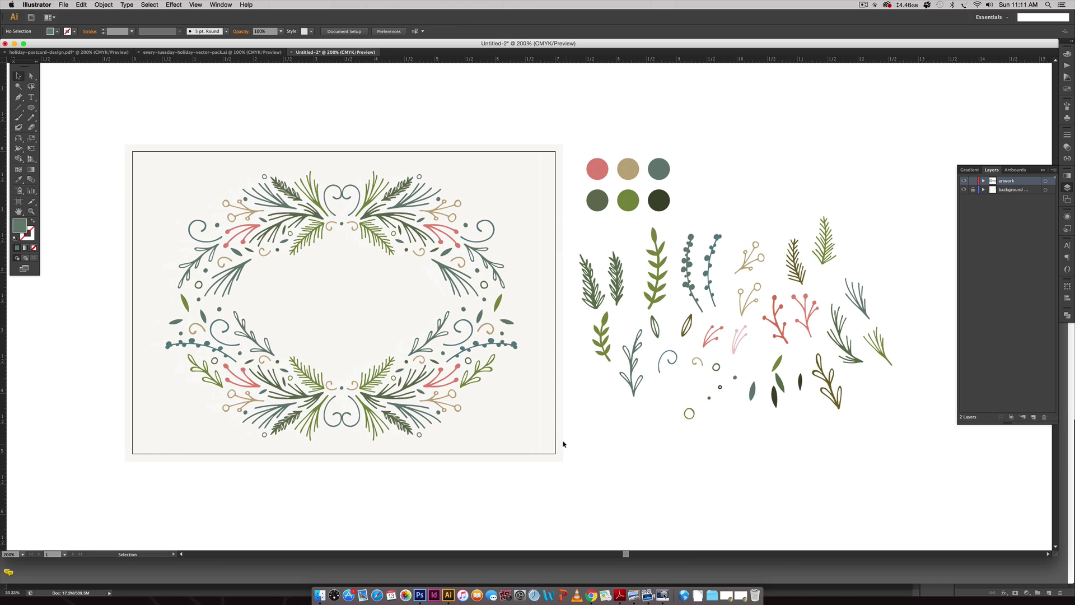
scroll(563, 444, "left", 2)
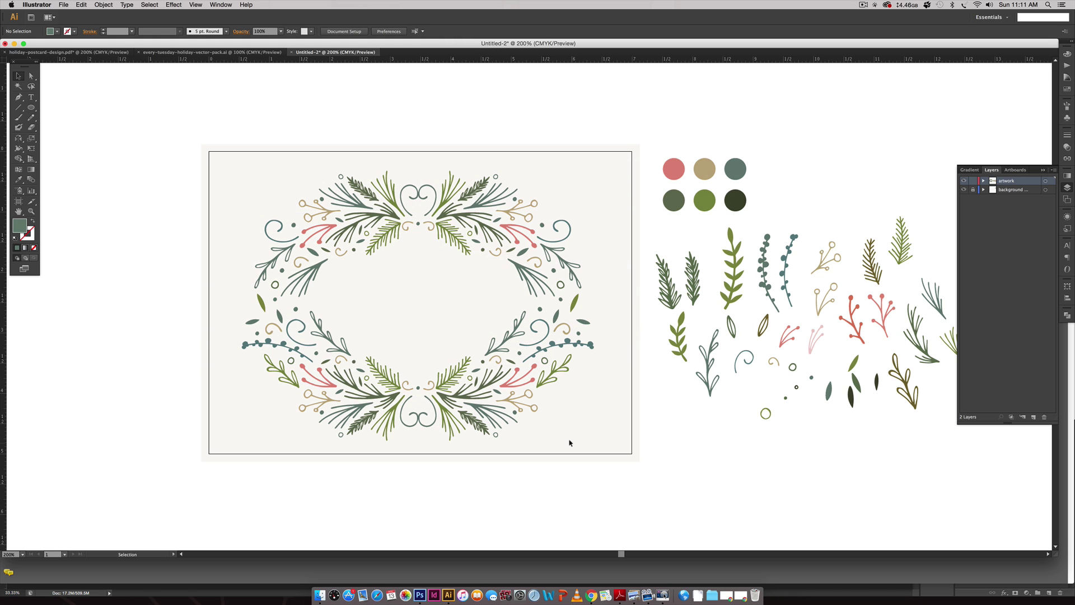
left_click(273, 300)
left_click(370, 307)
key("a")
left_click(295, 288)
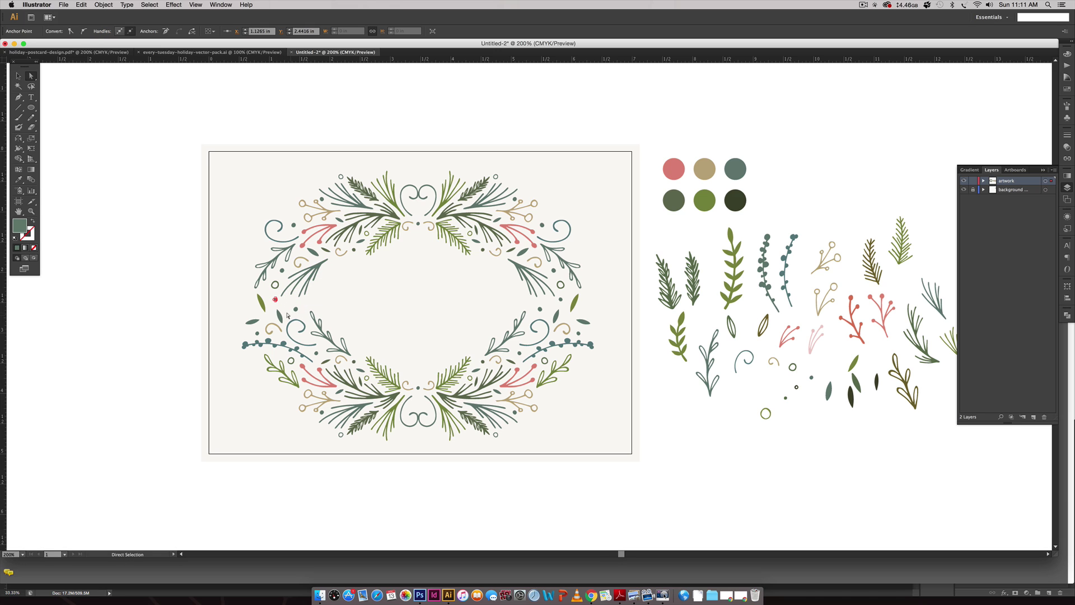
left_click(553, 270, "shift")
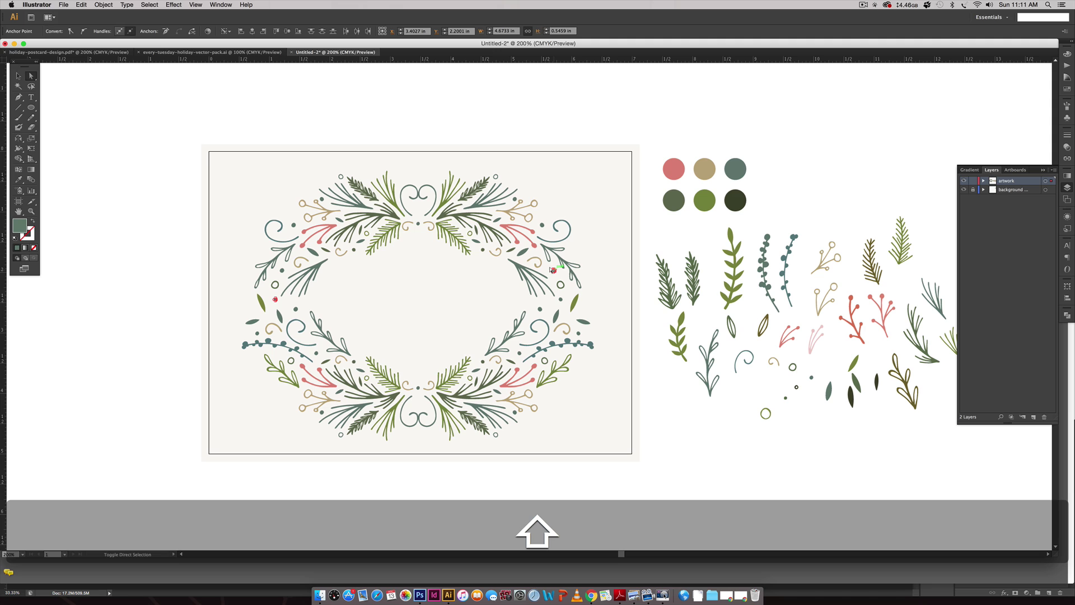
left_click(315, 352, "shift")
left_click(520, 353, "shift")
- Sample the tan swatch colour onto the selected dots
key("i")
left_click(707, 166)
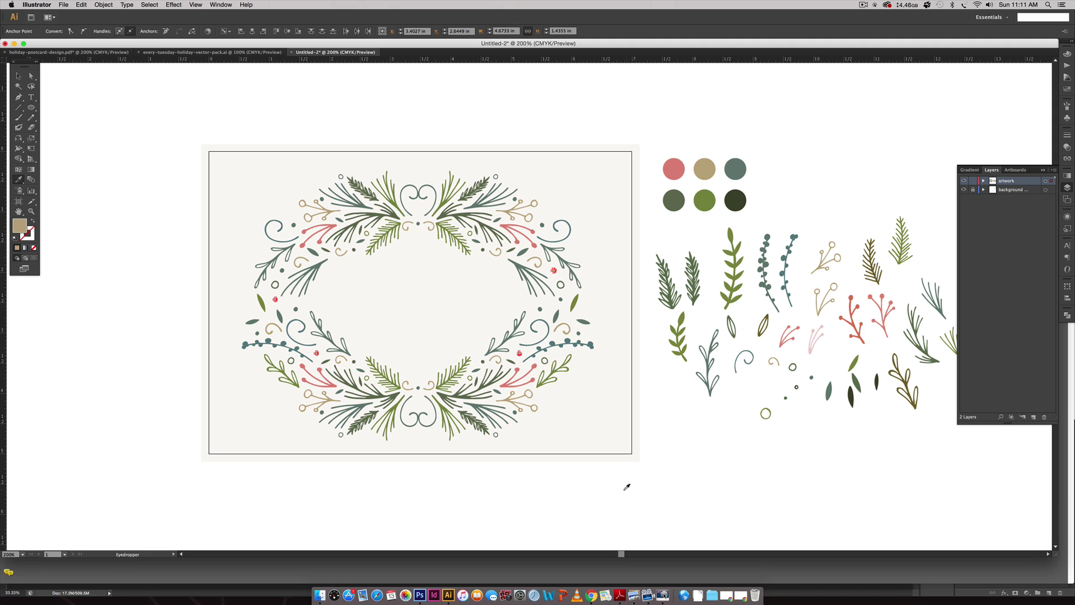
key("v")
left_click(608, 469)
scroll(609, 468, "up", 2)
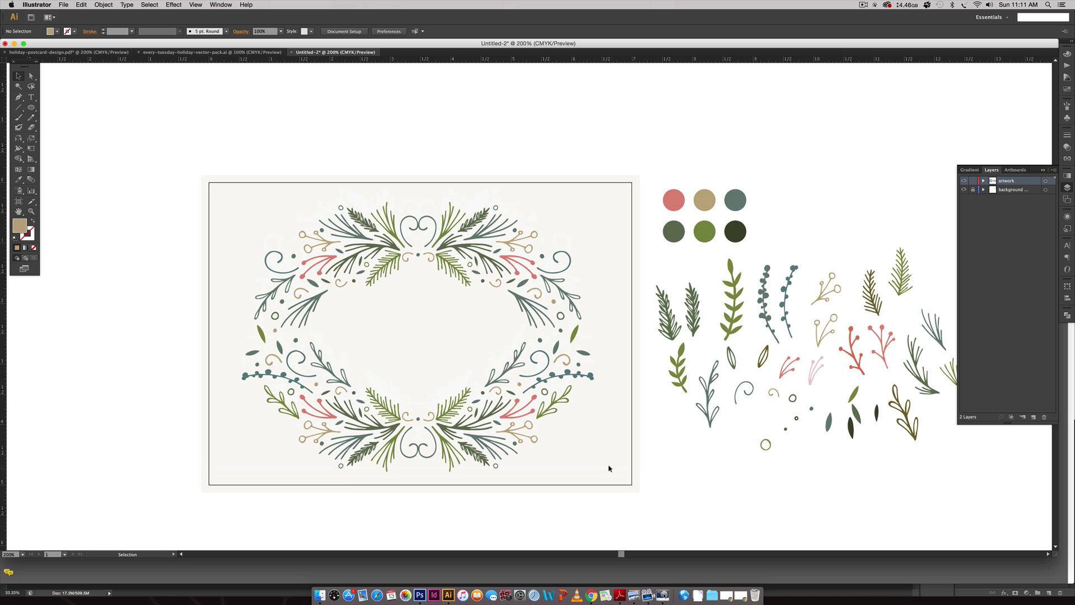
scroll(610, 470, "left", 3)
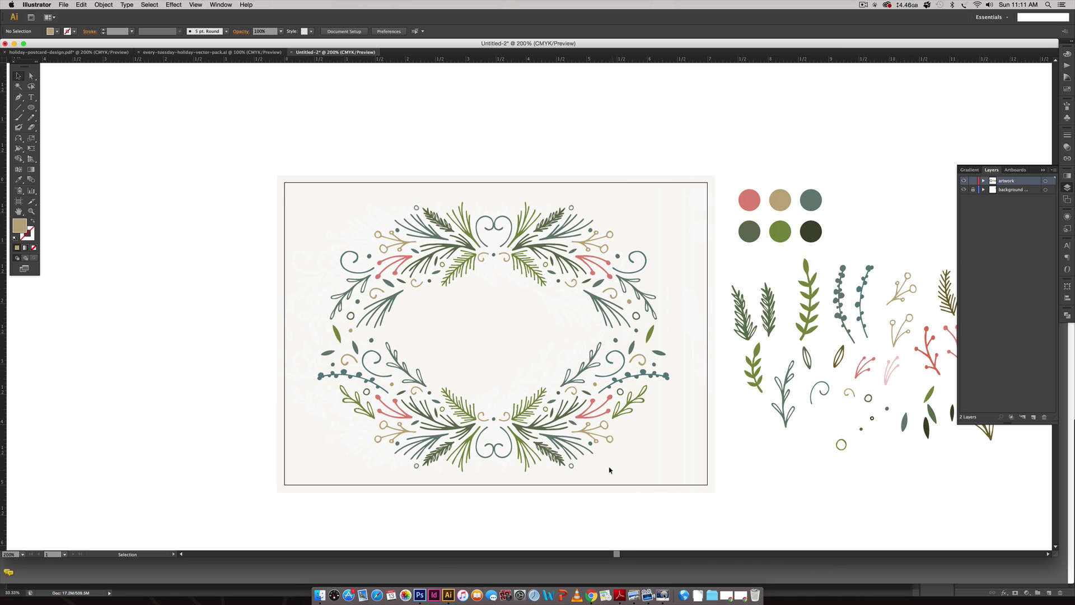
scroll(610, 470, "right", 1)
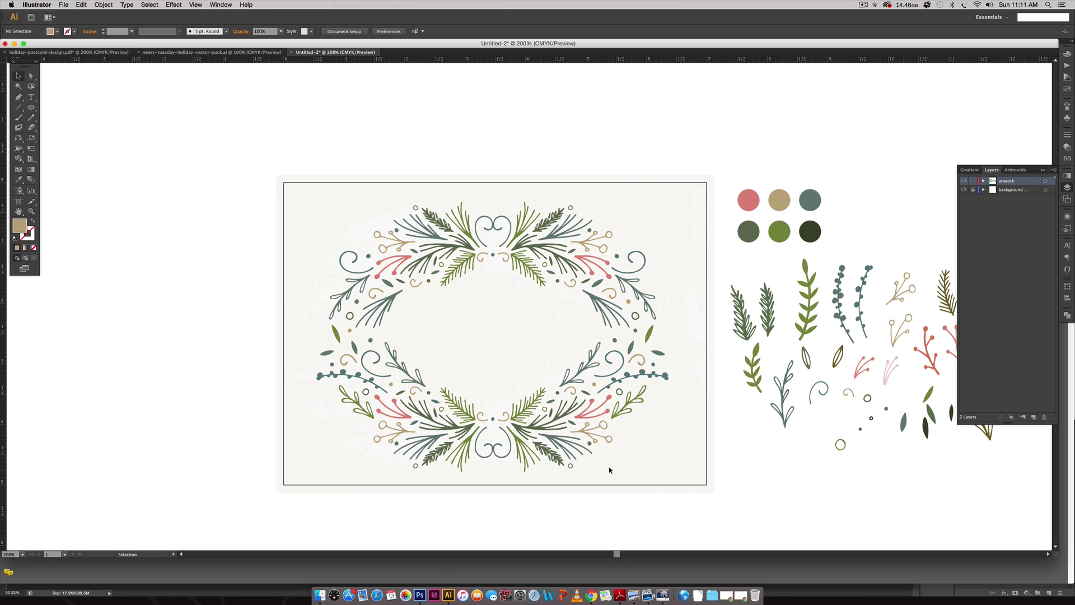
scroll(609, 470, "right", 1)
scroll(610, 470, "right", 10)
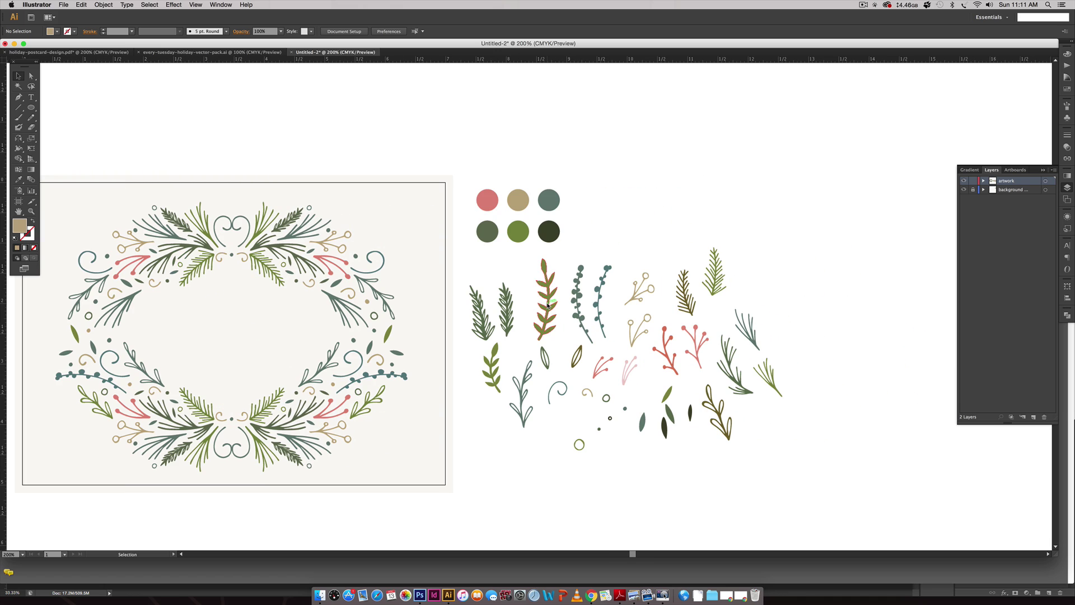
- Delete the spare sprigs beside the artboard and recentre the view
left_click_drag(475, 267, 788, 480)
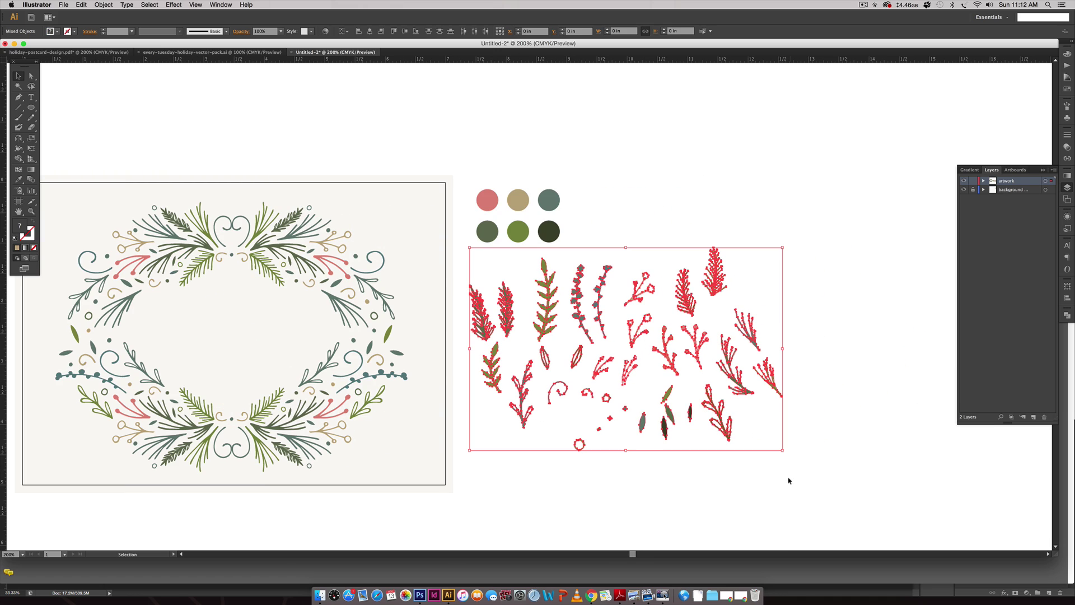
key("BackSpace")
key("space")
left_click_drag(460, 421, 611, 411)
- Type 'love & cheer' inside the wreath
key("t")
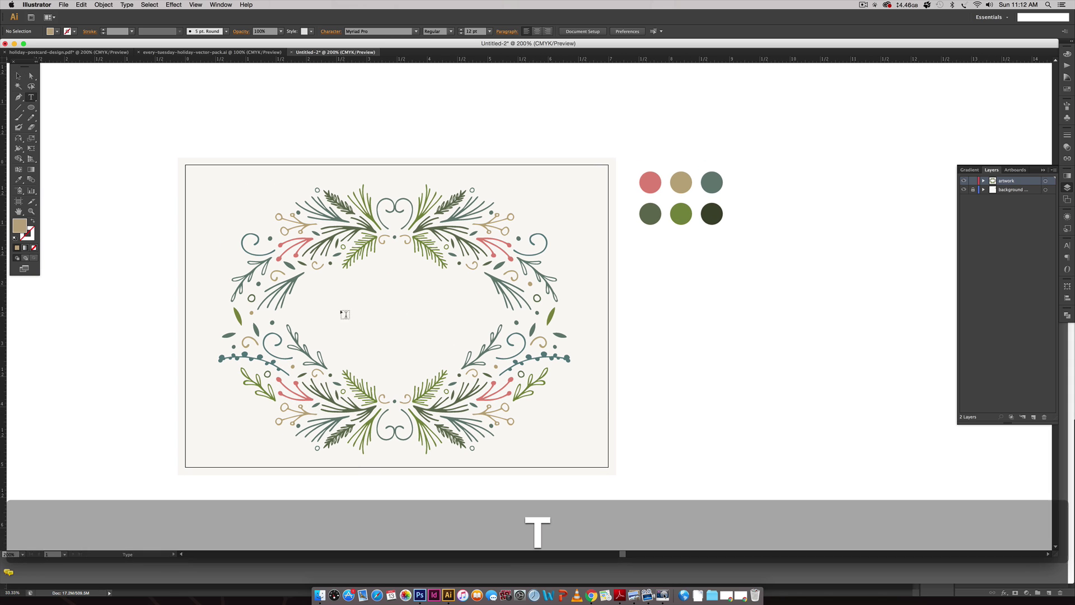
left_click(326, 302)
type("love ")
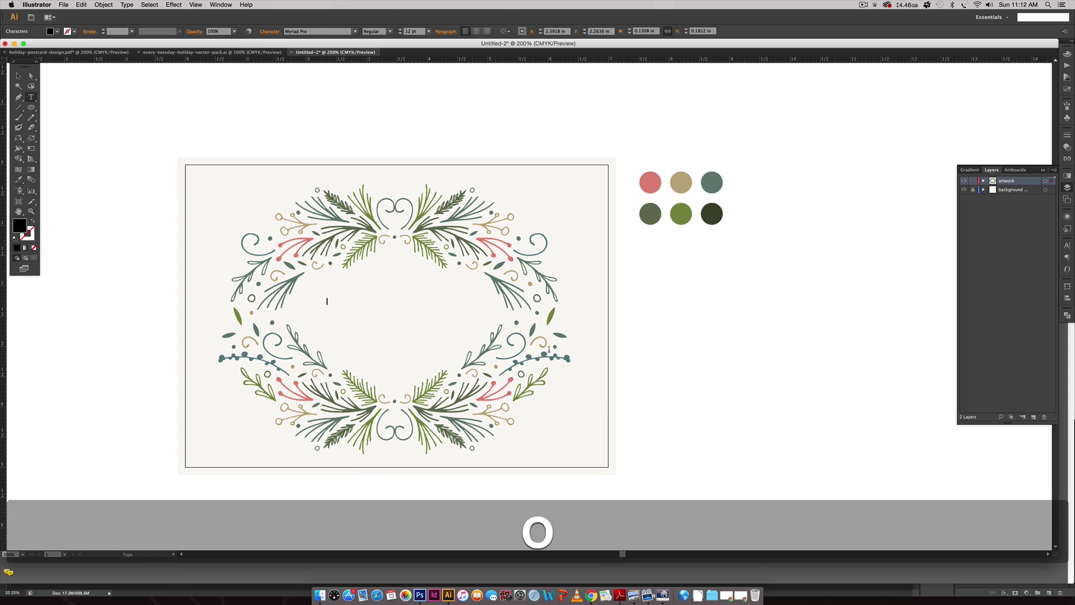
type("& cheer")
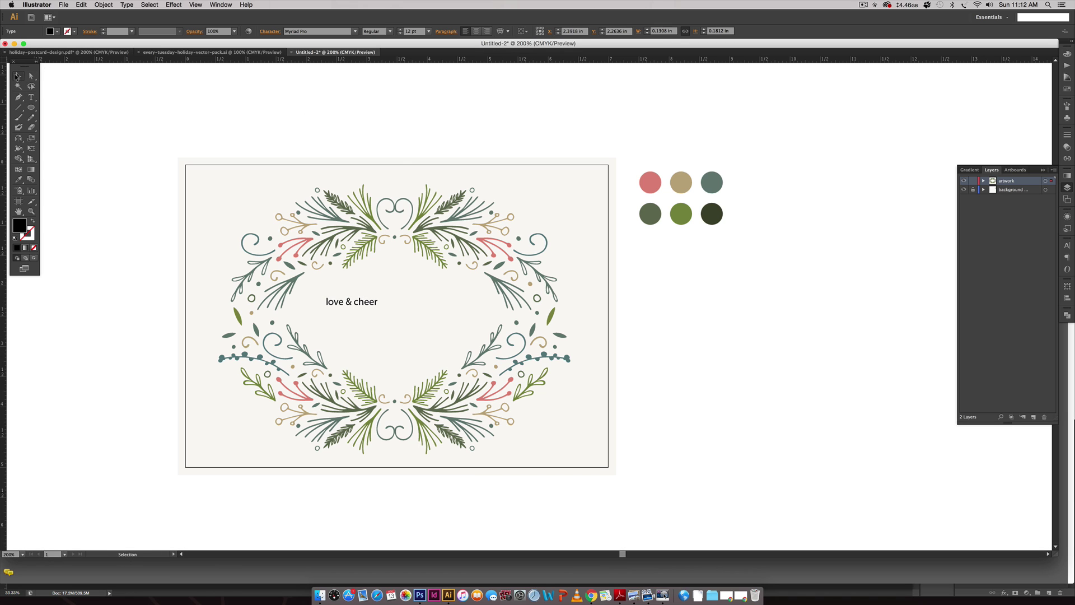
left_click(19, 75)
- Set the headline font to Espresso Roast in the Script style
left_click(1066, 245)
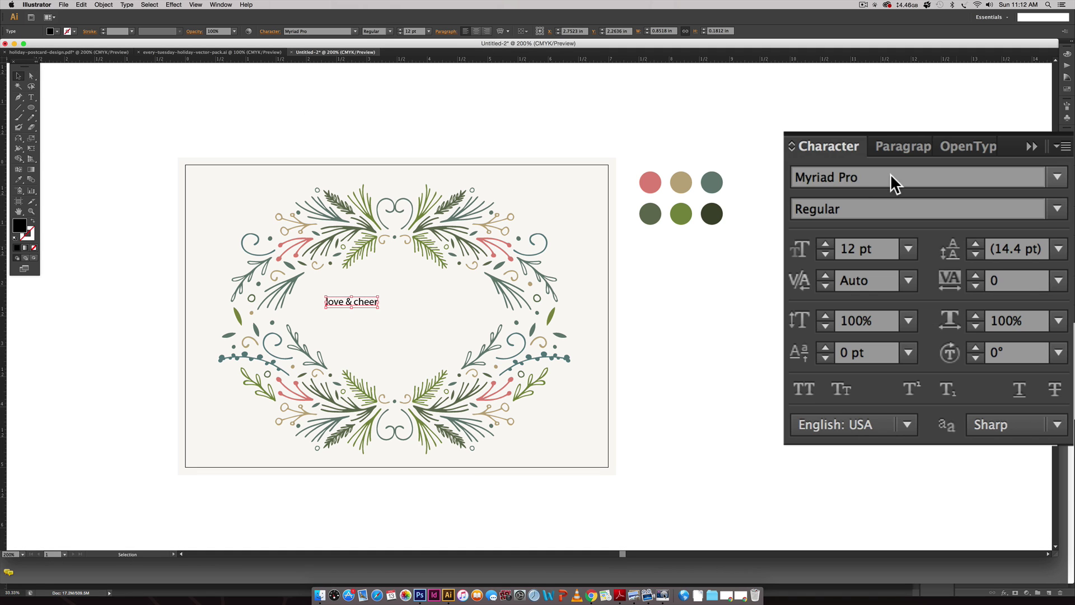
left_click(994, 183)
type("Espresso Roast")
key("Return")
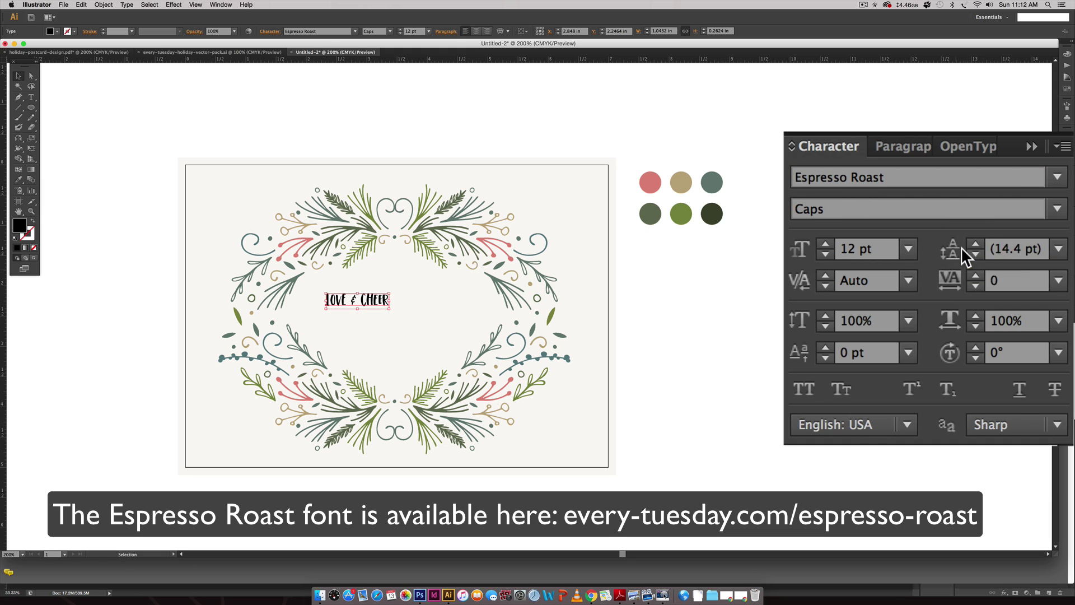
left_click(1056, 208)
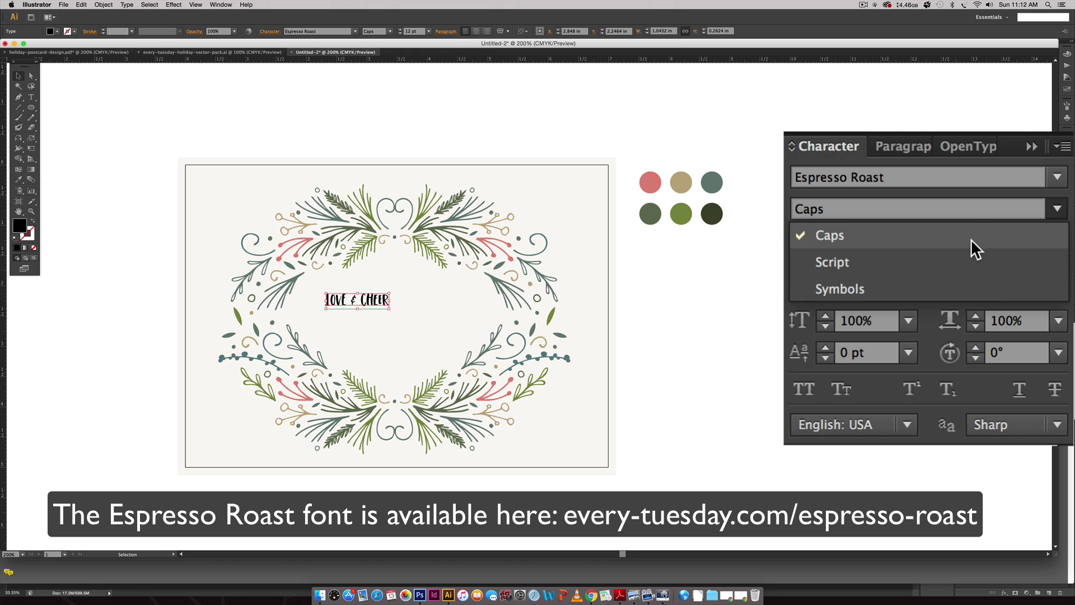
left_click(884, 262)
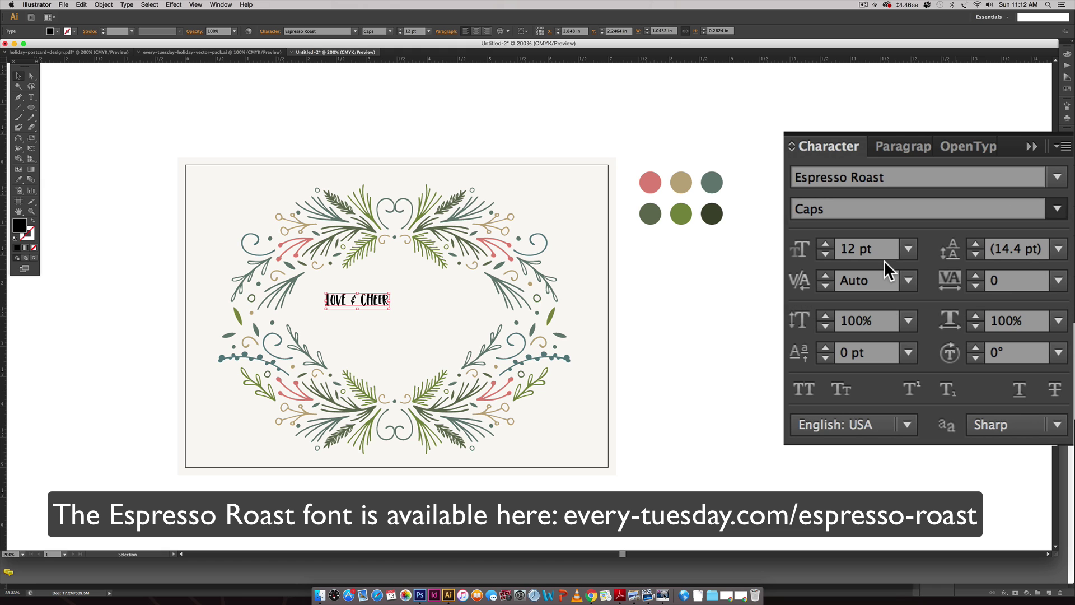
- Scale 'love & cheer' up to about 36 pt, colour it dark green, and nudge it down
left_click_drag(397, 299, 495, 308)
key("i")
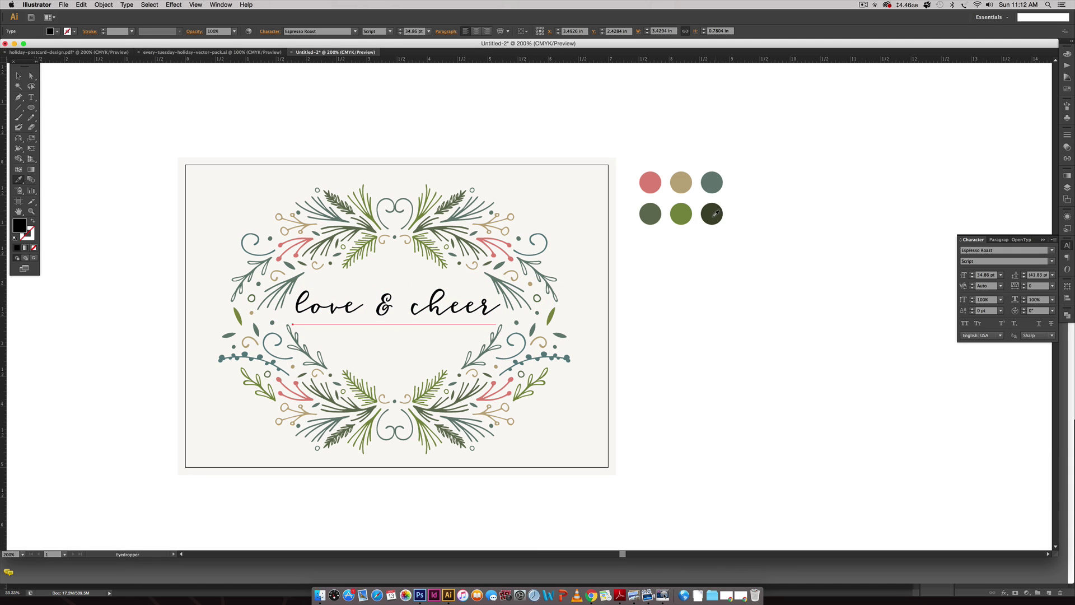
left_click(715, 215)
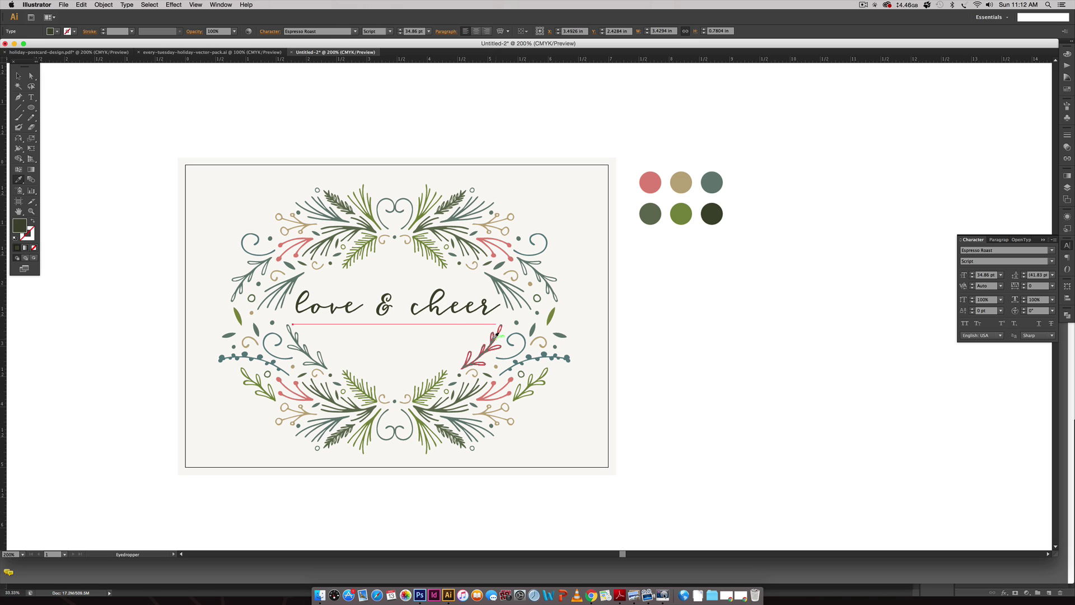
key("v")
key("Down")
key("Down")
key("Down")
key("Down")
key("Down")
key("Down")
key("Down")
key("Down")
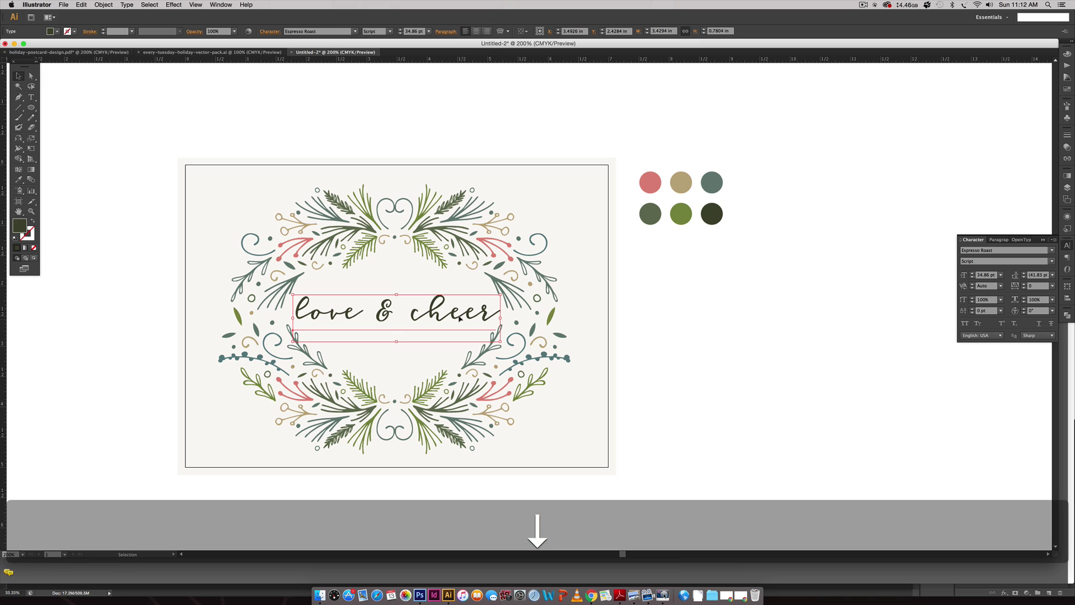
left_click_drag(293, 318, 283, 318)
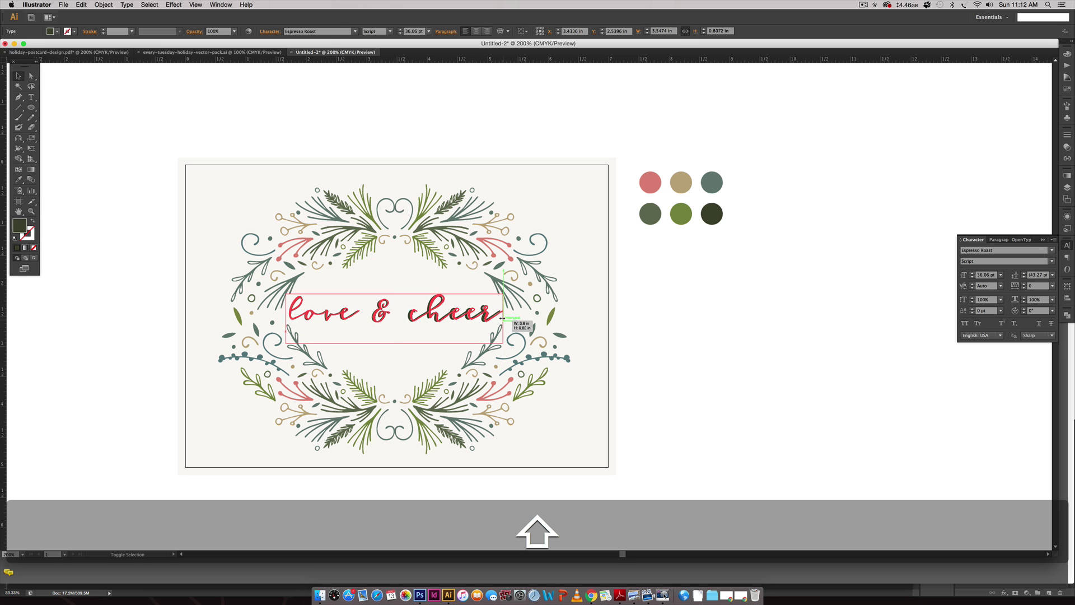
left_click(518, 388)
- Type 'For a happy new year' as a new text line below the 'love & cheer' headline
key("t")
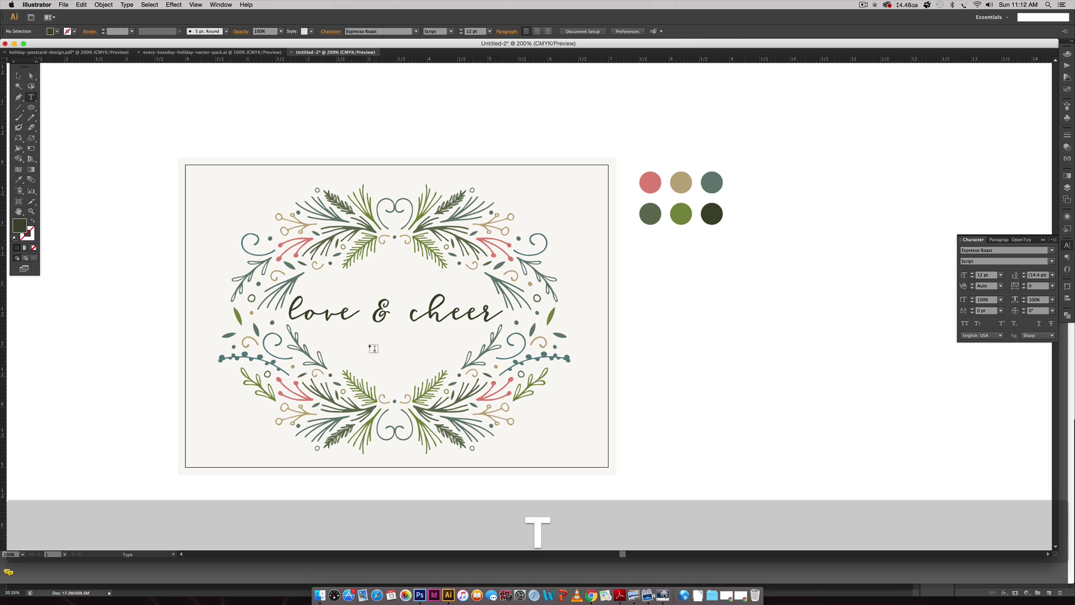
left_click(378, 343)
type("For a happy new ")
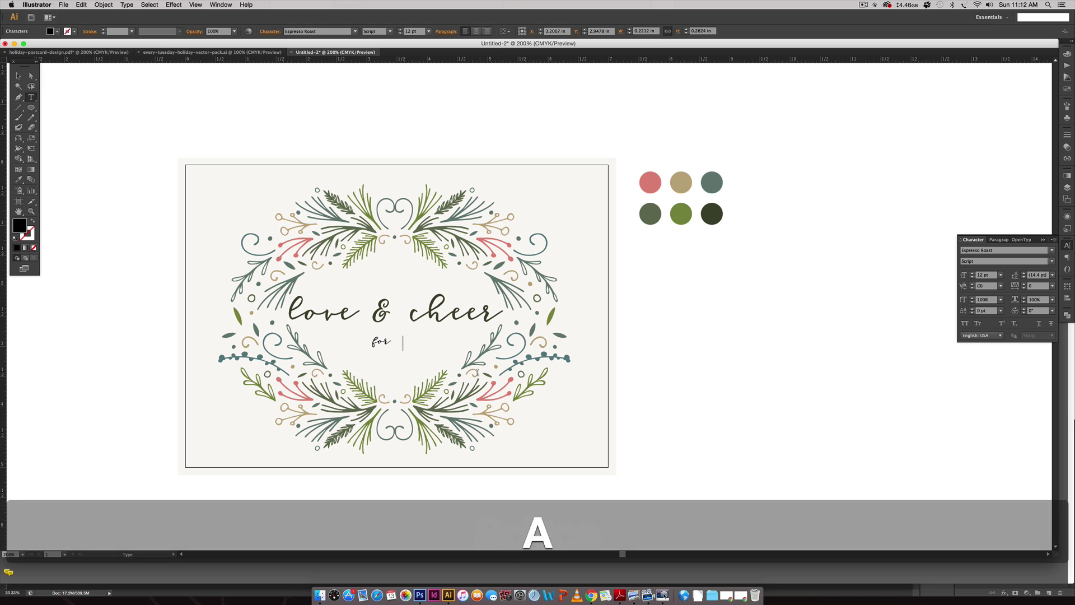
type("year")
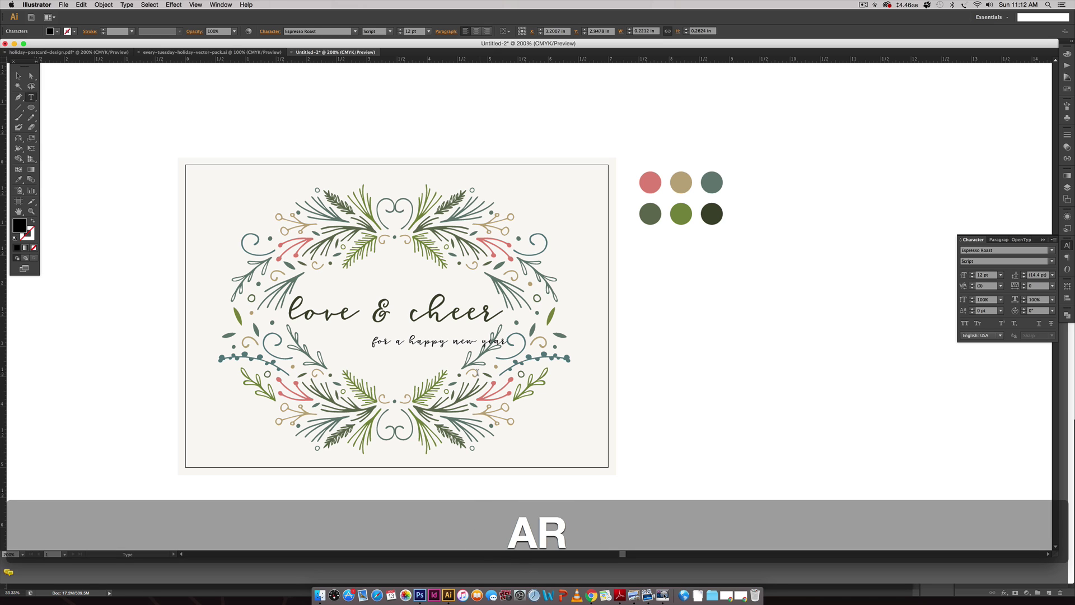
left_click(19, 76)
- Switch the subtitle to the Caps style and centre it under 'love & cheer'
left_click(426, 342)
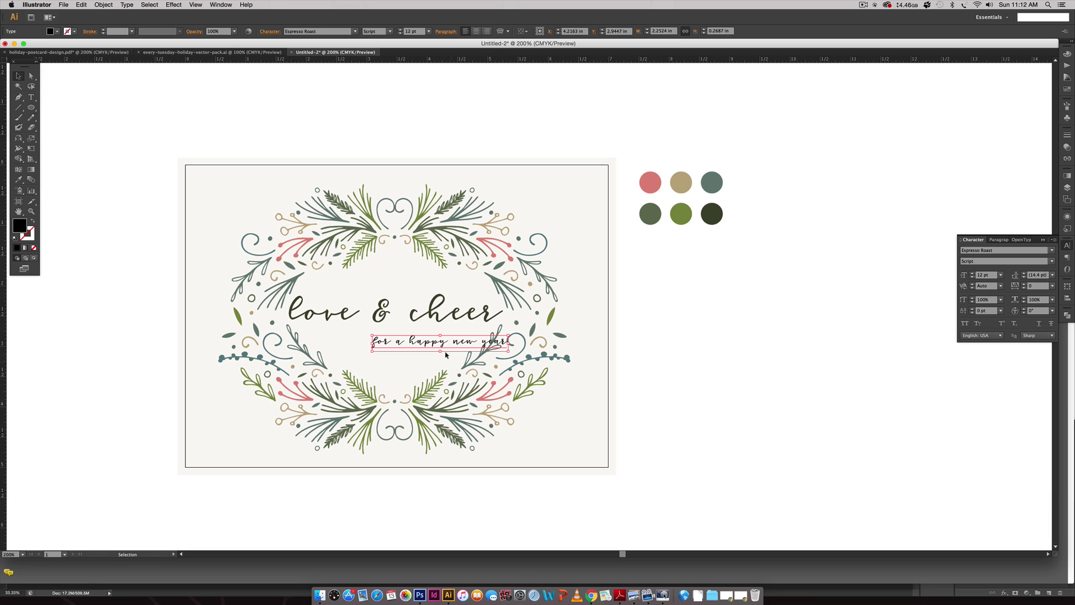
left_click_drag(426, 343, 388, 343)
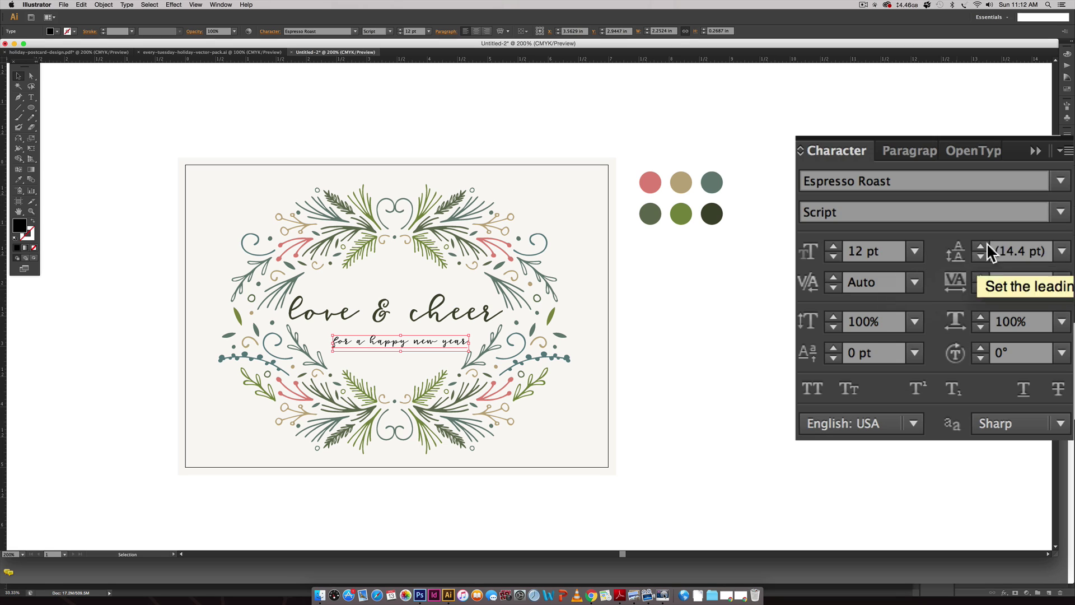
left_click(1051, 261)
left_click(1032, 272)
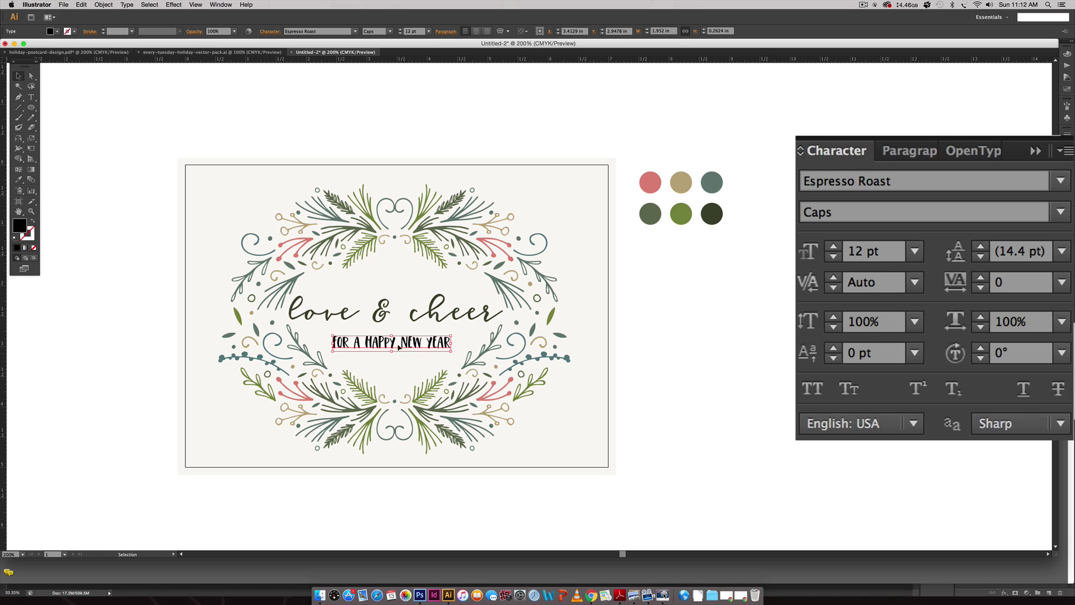
left_click_drag(408, 344, 411, 343)
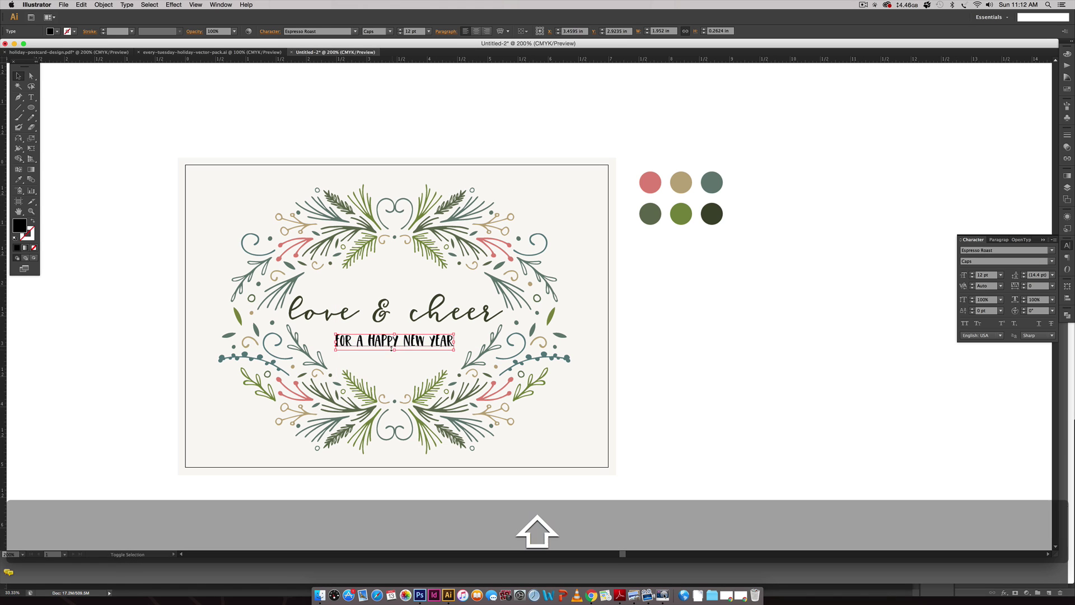
left_click(700, 409)
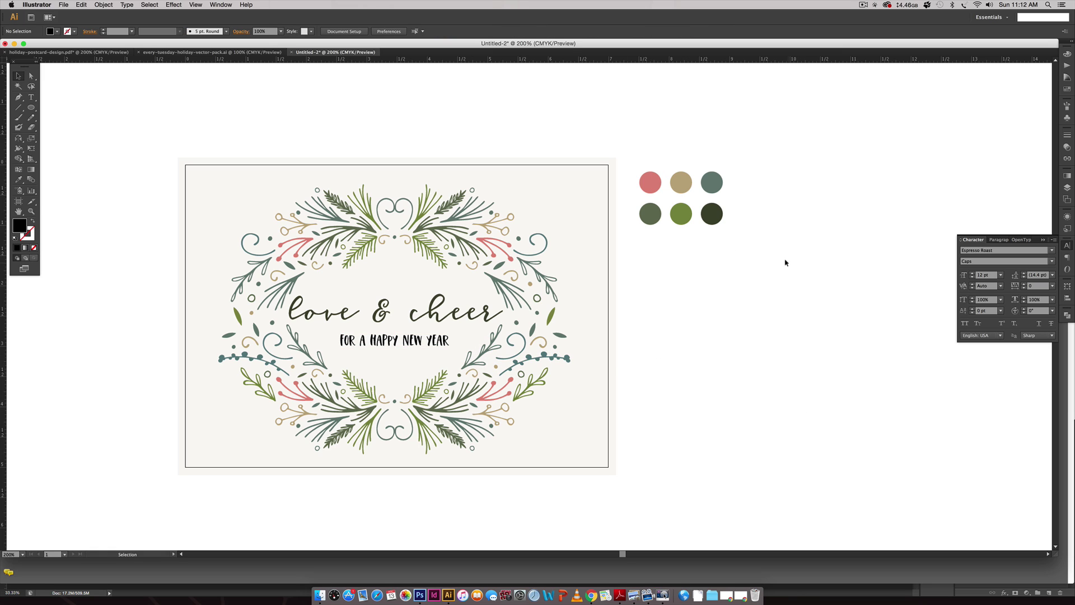
- Unlock the background layer and delete the six colour swatch circles beside the artboard
left_click(1067, 187)
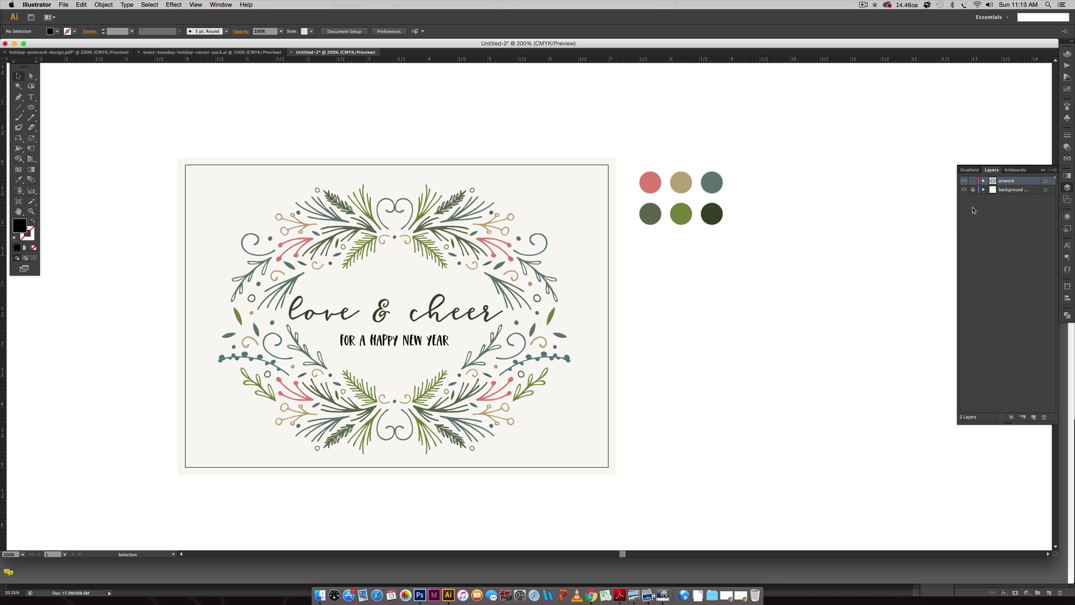
left_click(973, 192)
left_click_drag(618, 163, 756, 254)
key("BackSpace")
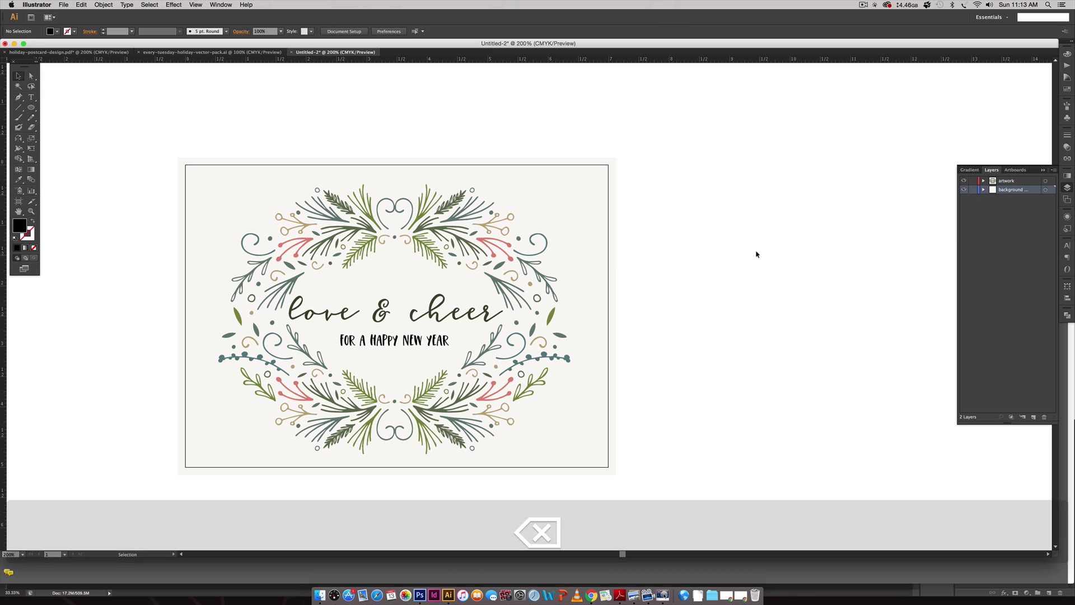
key("super+minus")
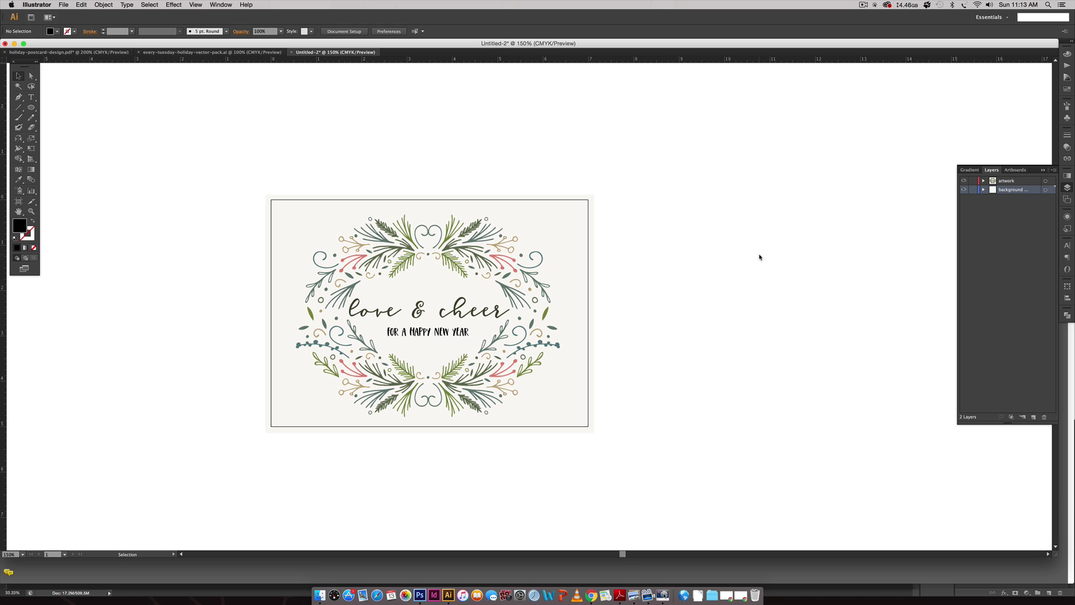
- Save the document as 'postcard' in Adobe PDF format
left_click(63, 5)
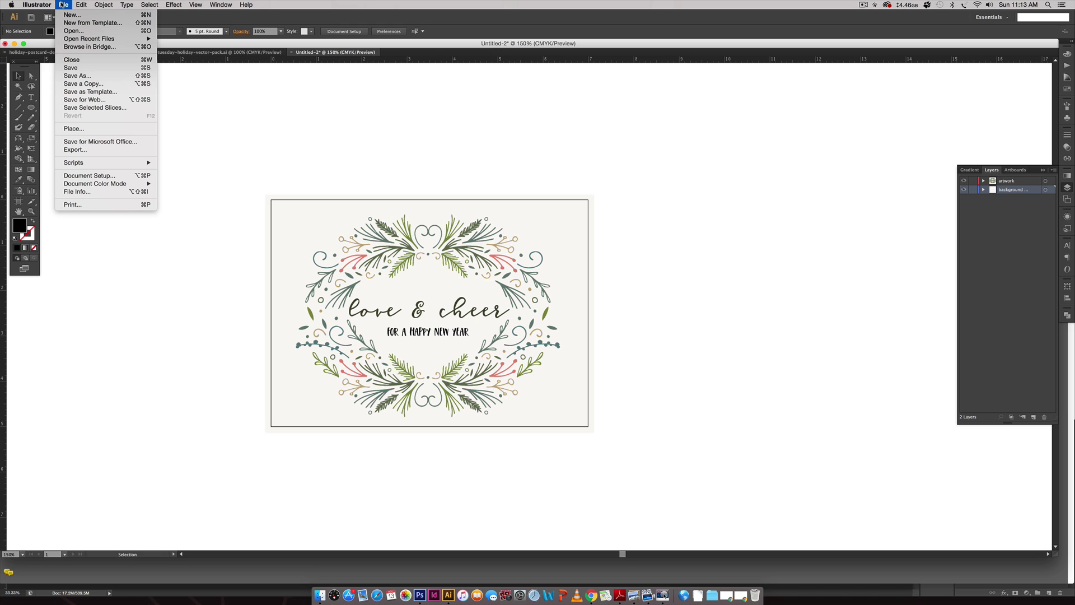
left_click(111, 80)
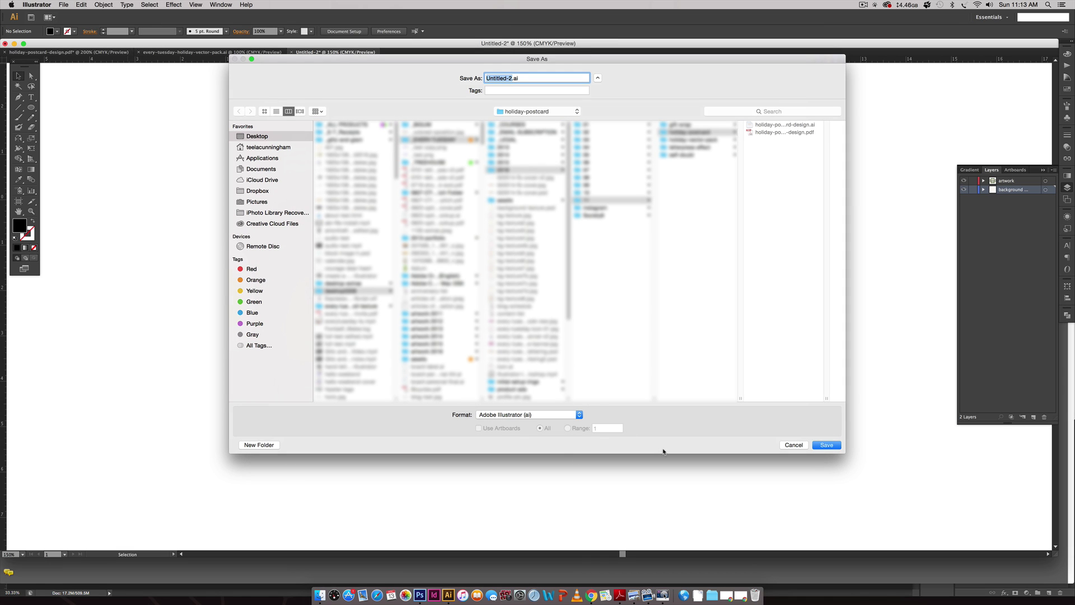
type("postcard")
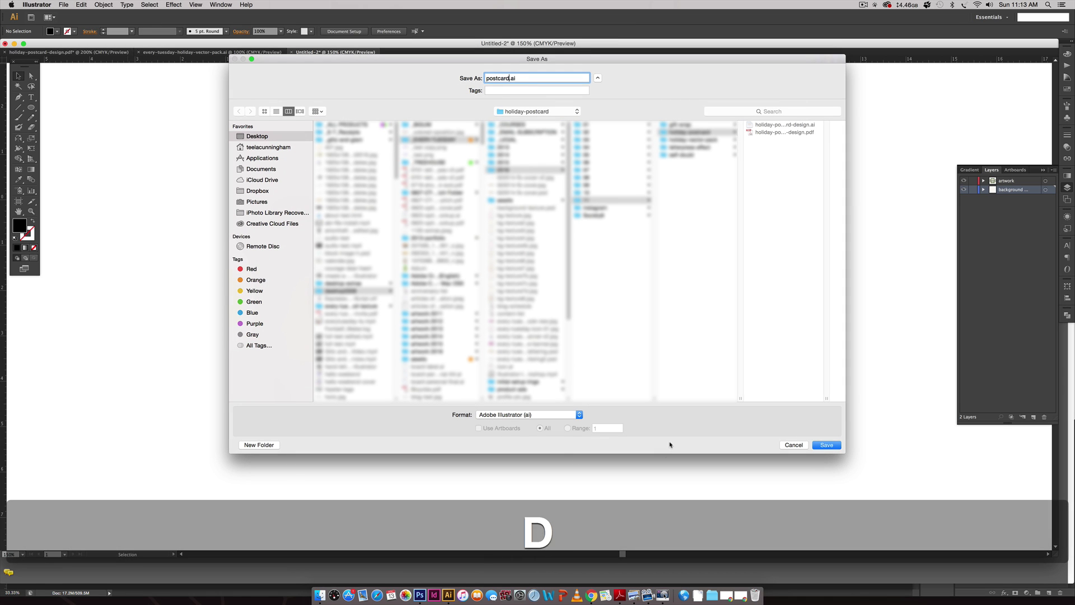
left_click(516, 417)
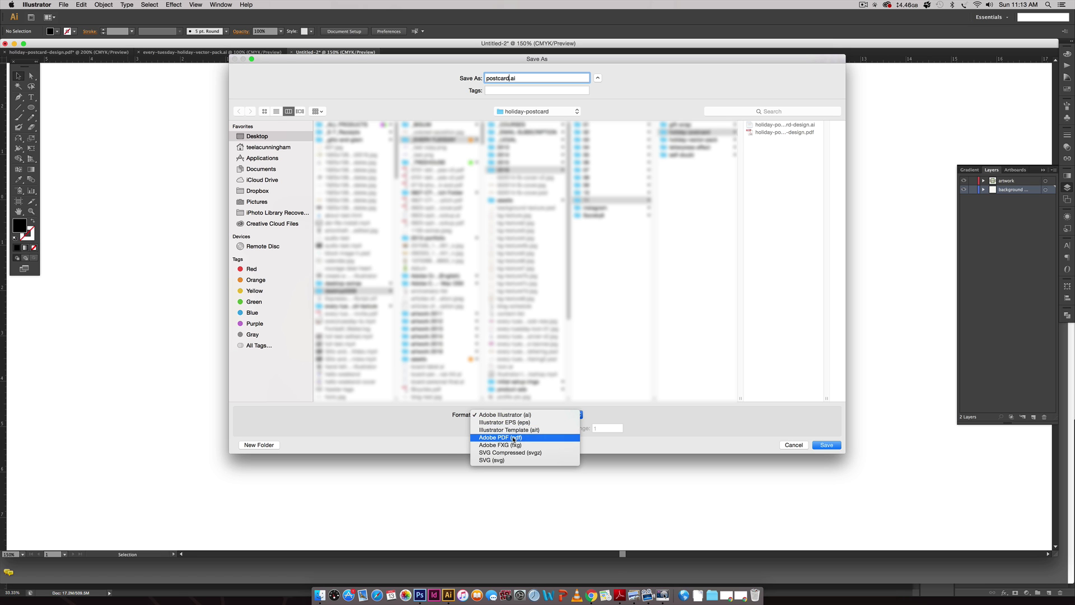
left_click(511, 440)
left_click(826, 445)
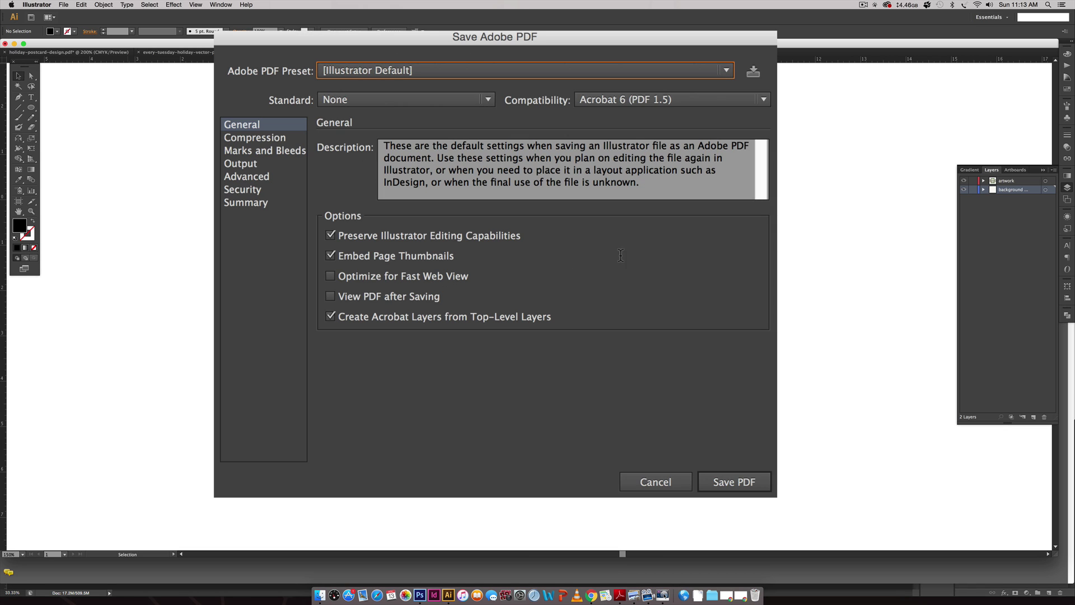
- Turn on trim marks under Marks and Bleeds and save the PDF
left_click(247, 151)
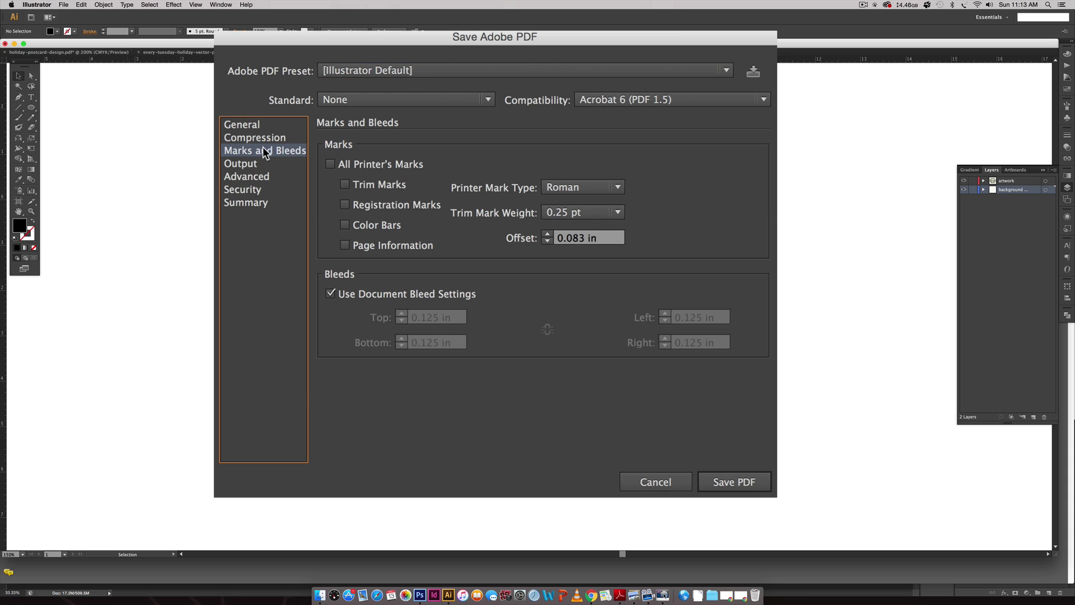
left_click(345, 184)
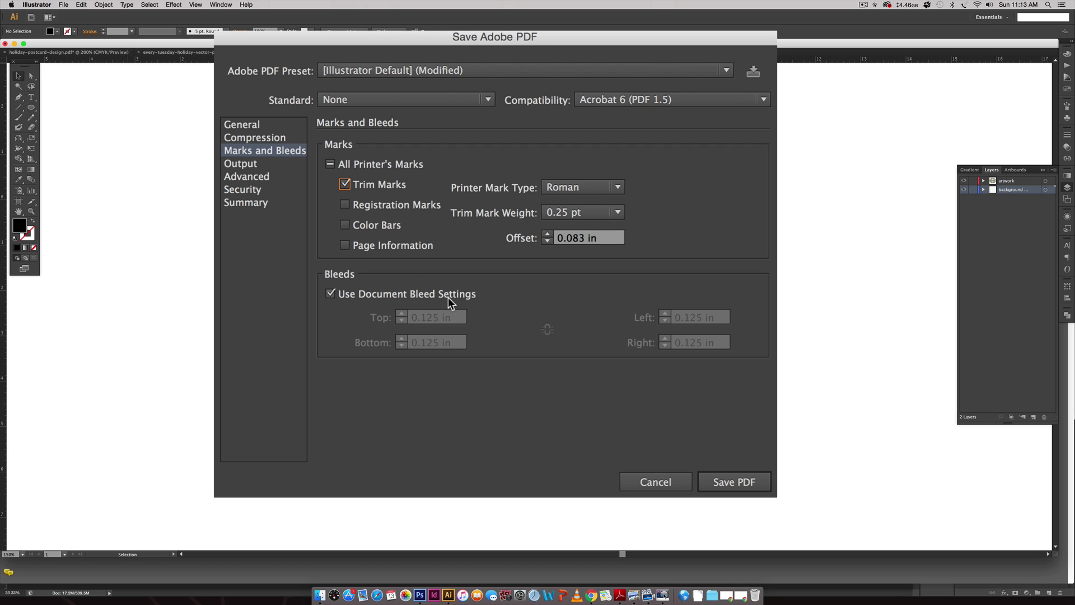
left_click(737, 479)
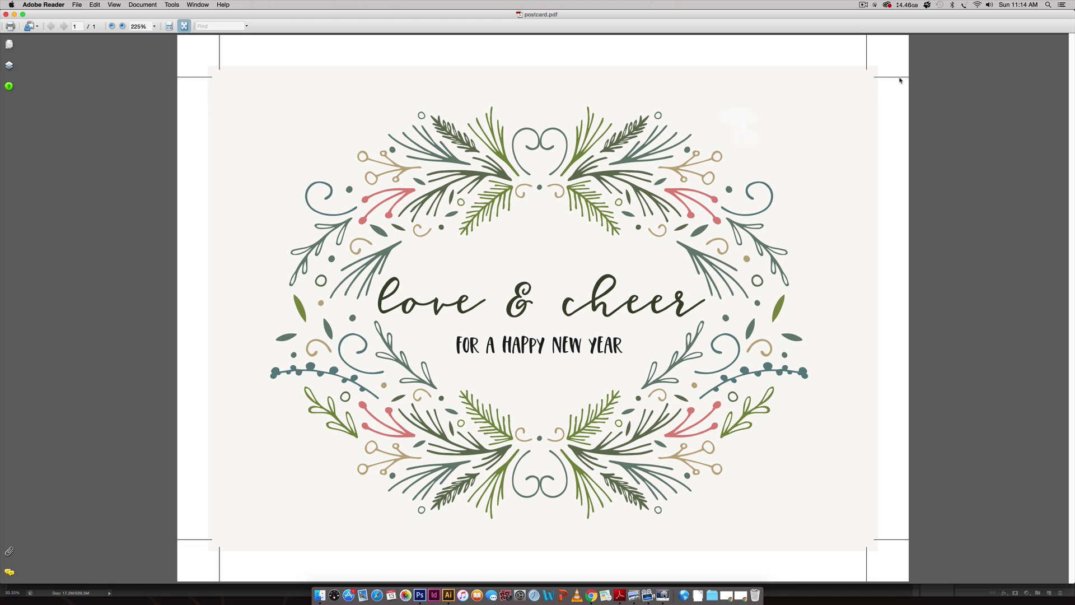
- Zoom out to 150% to view the whole postcard page and its corner trim marks
mouse_move(239, 568)
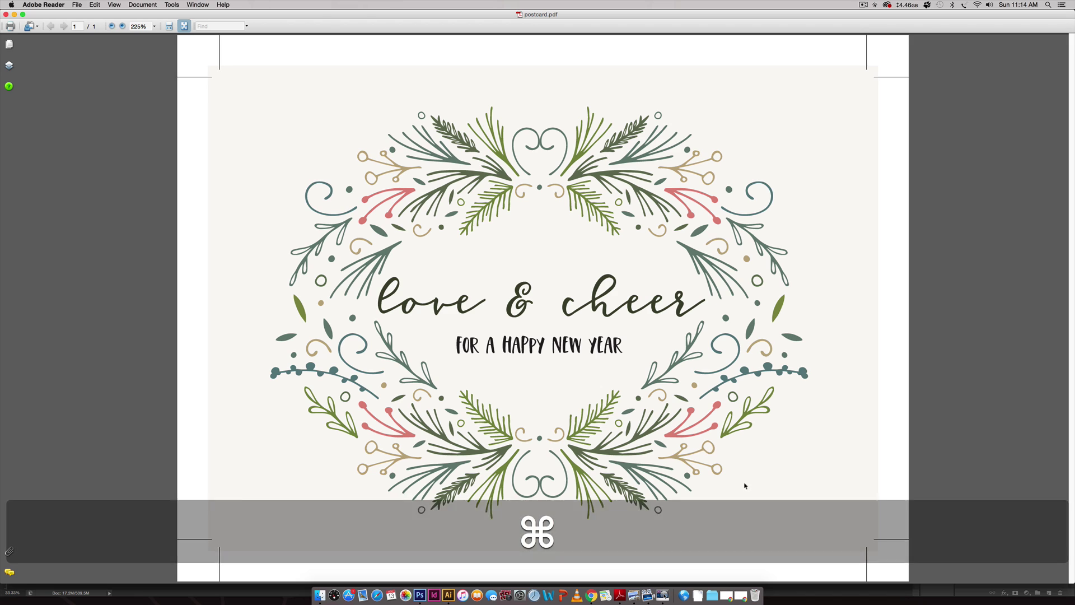
key("super+minus")
key("super+minus")
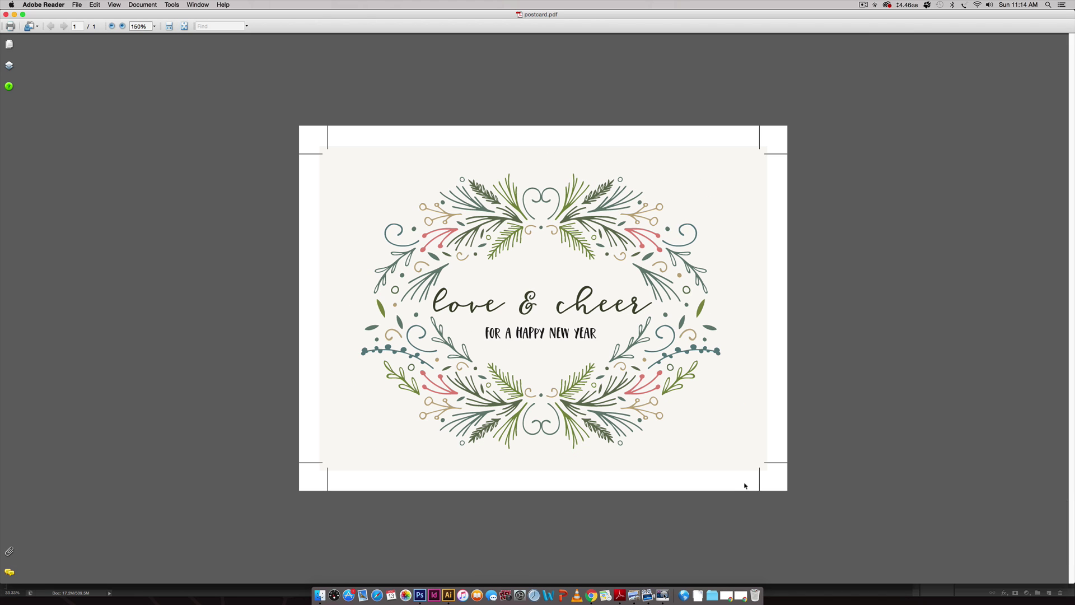